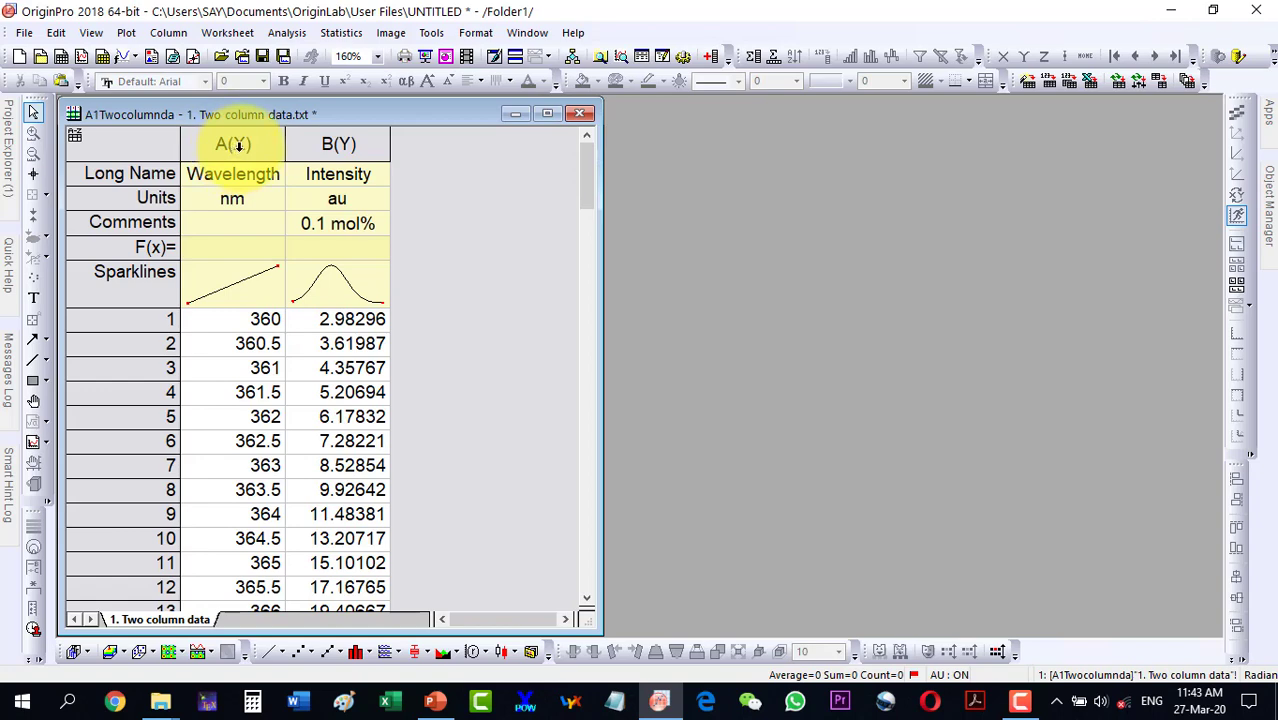
drag(238, 146, 338, 145)
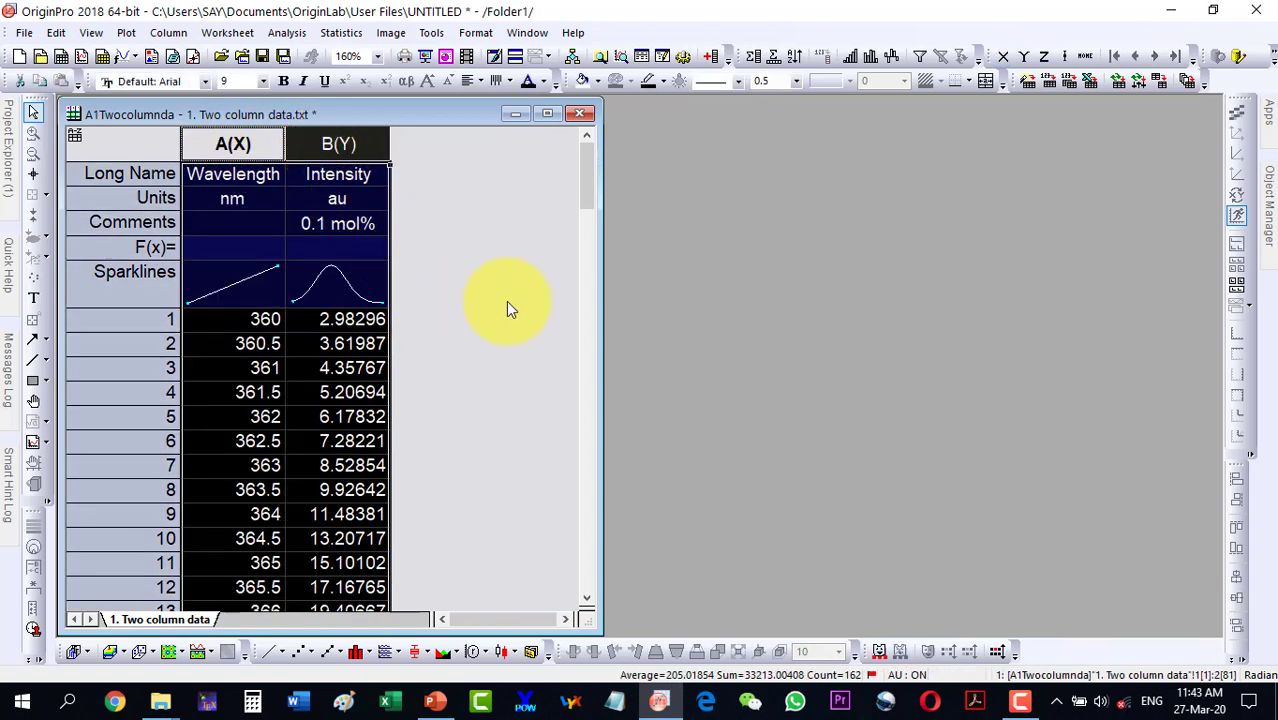
click(311, 652)
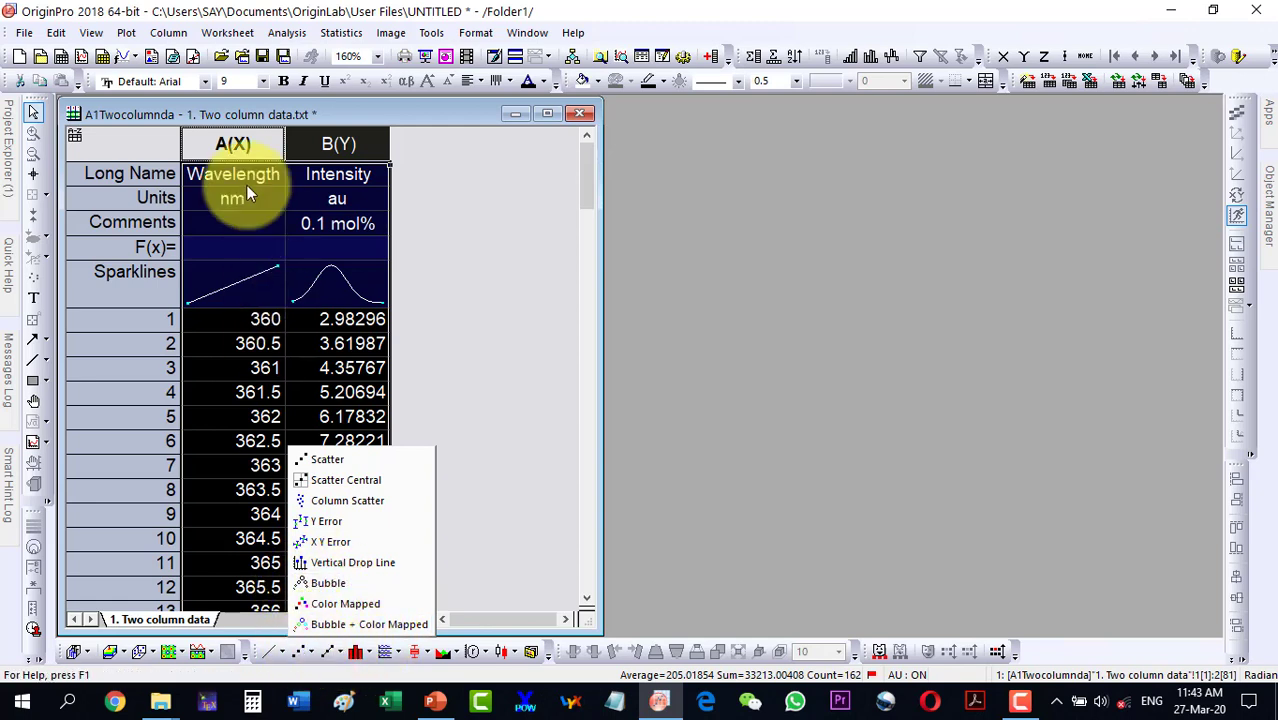
click(126, 33)
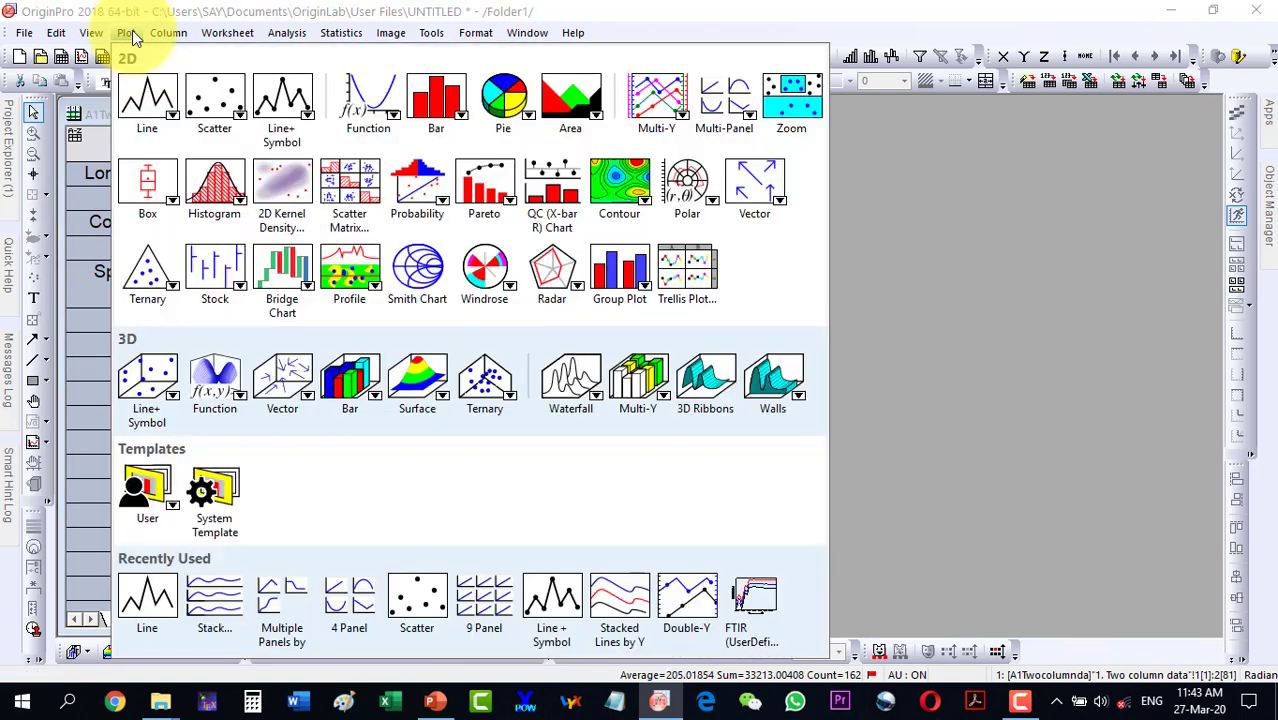
click(168, 33)
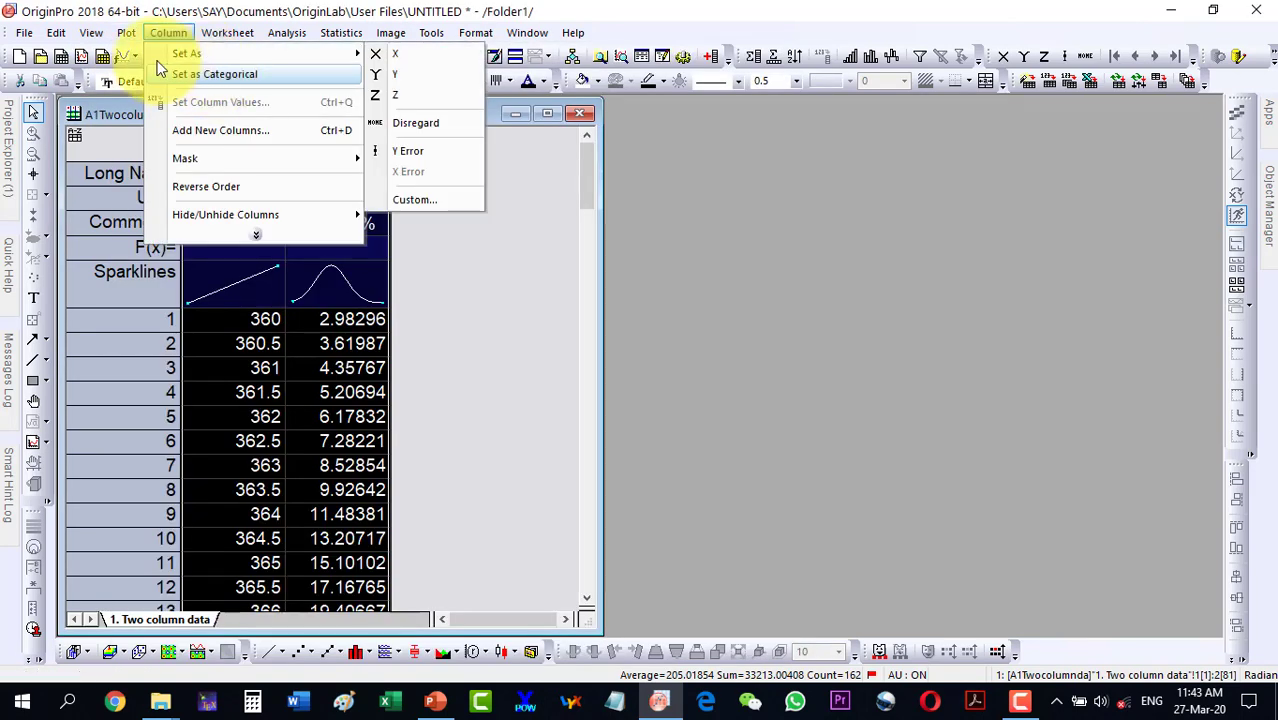
mouse_move(126, 33)
mouse_move(216, 112)
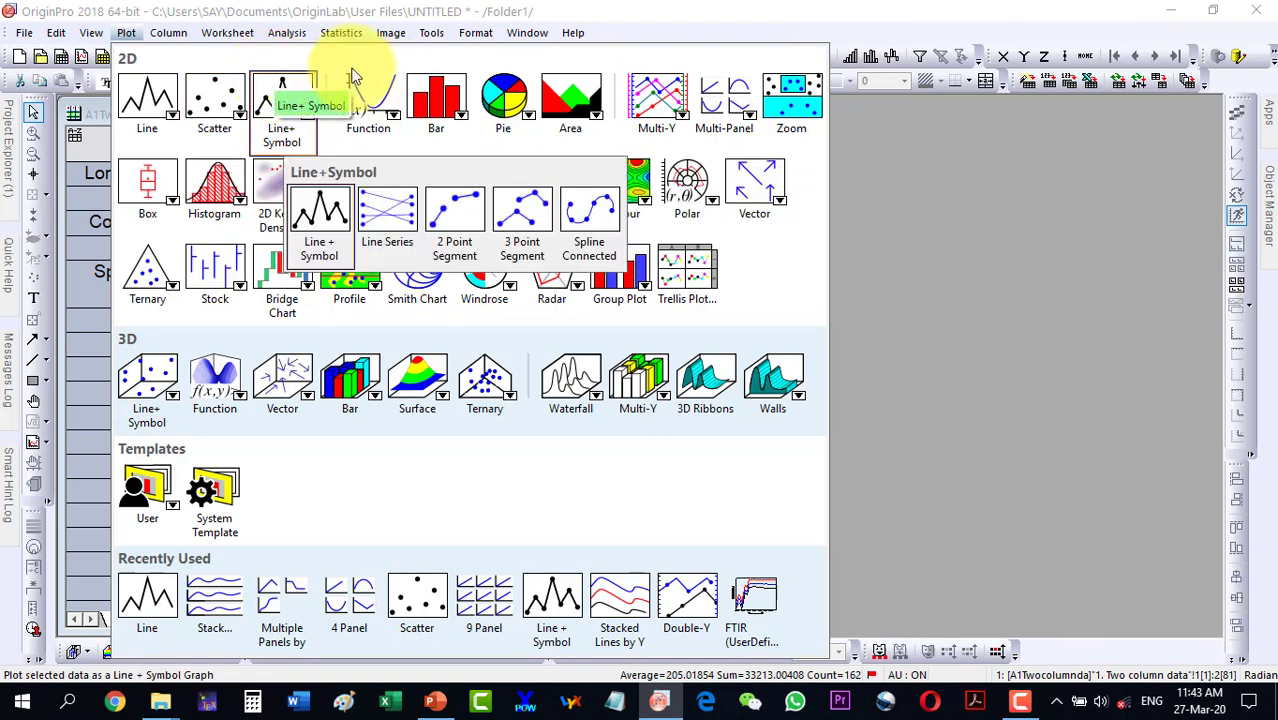
click(476, 32)
click(442, 320)
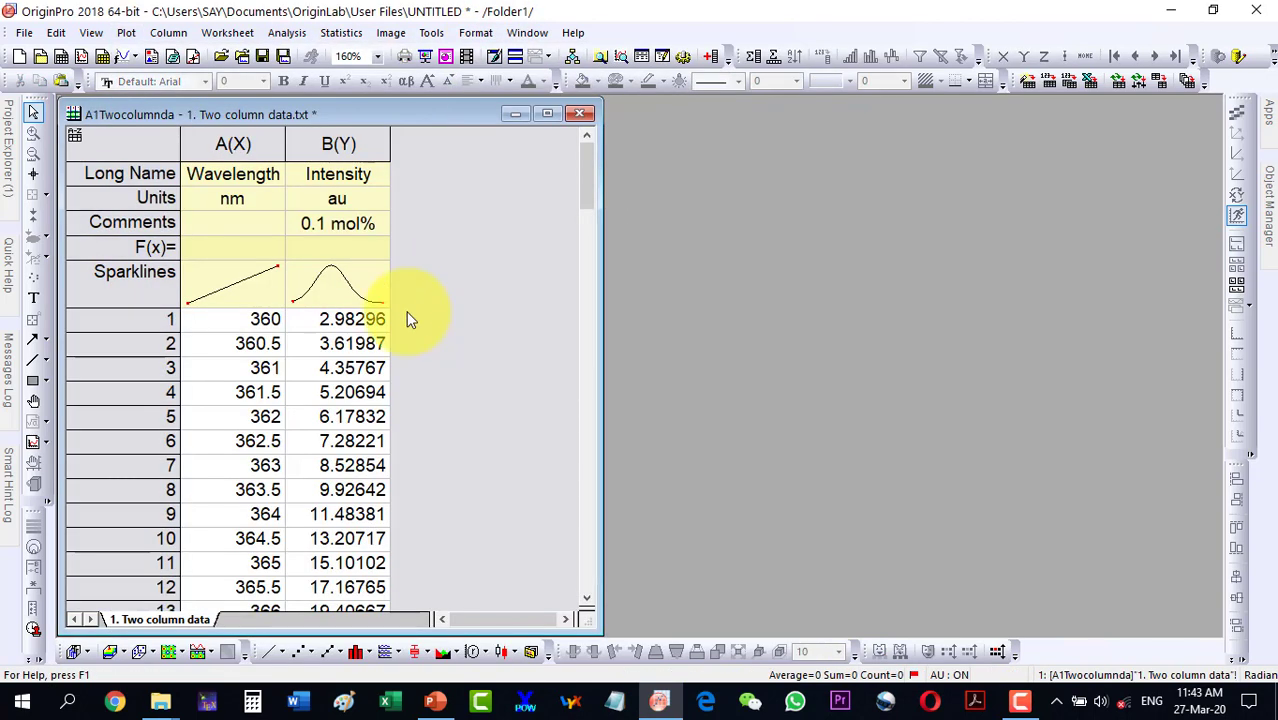
Plot the Wavelength and Intensity columns as a scatter graph and place its enlarged window beside the data columns.
drag(232, 145, 338, 145)
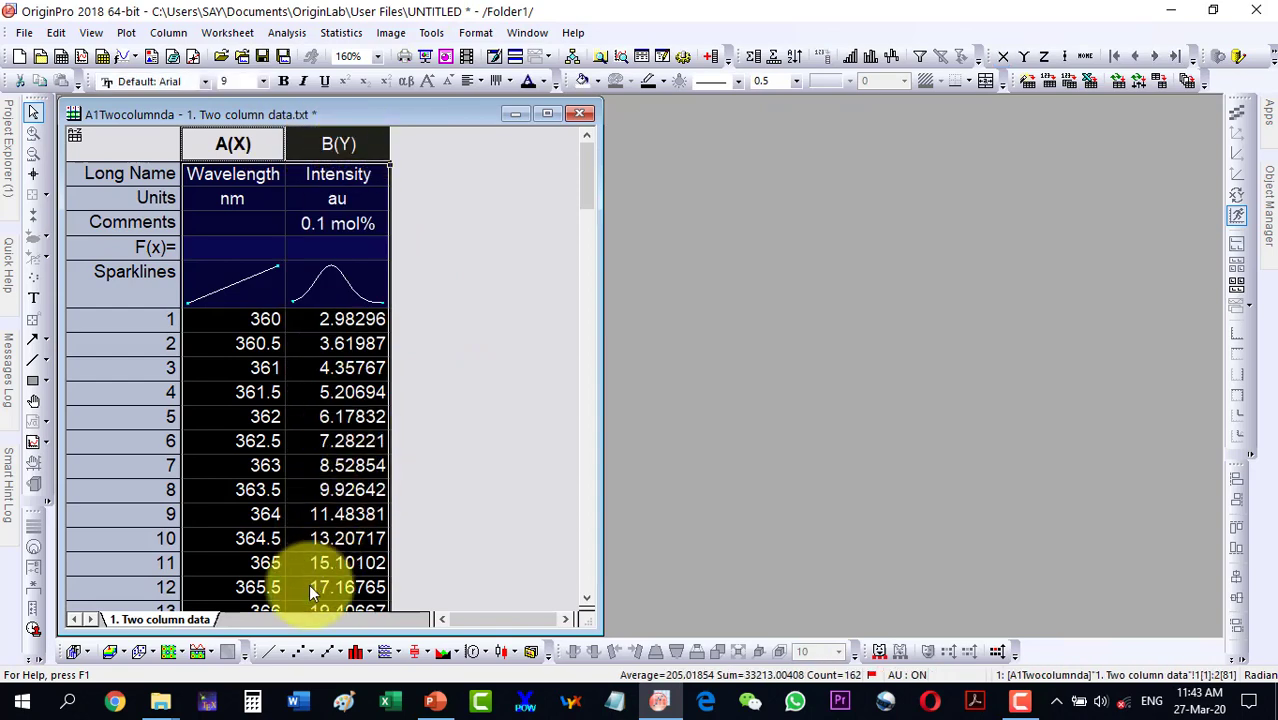
click(296, 651)
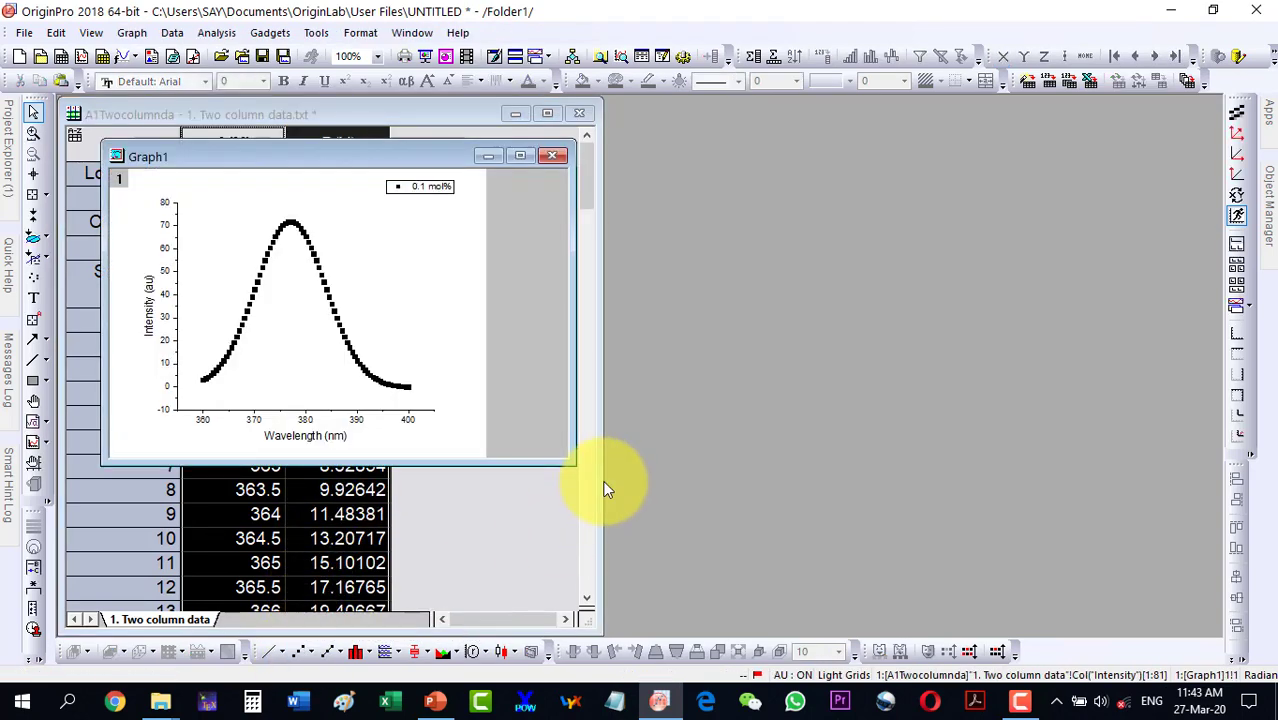
drag(218, 158, 532, 116)
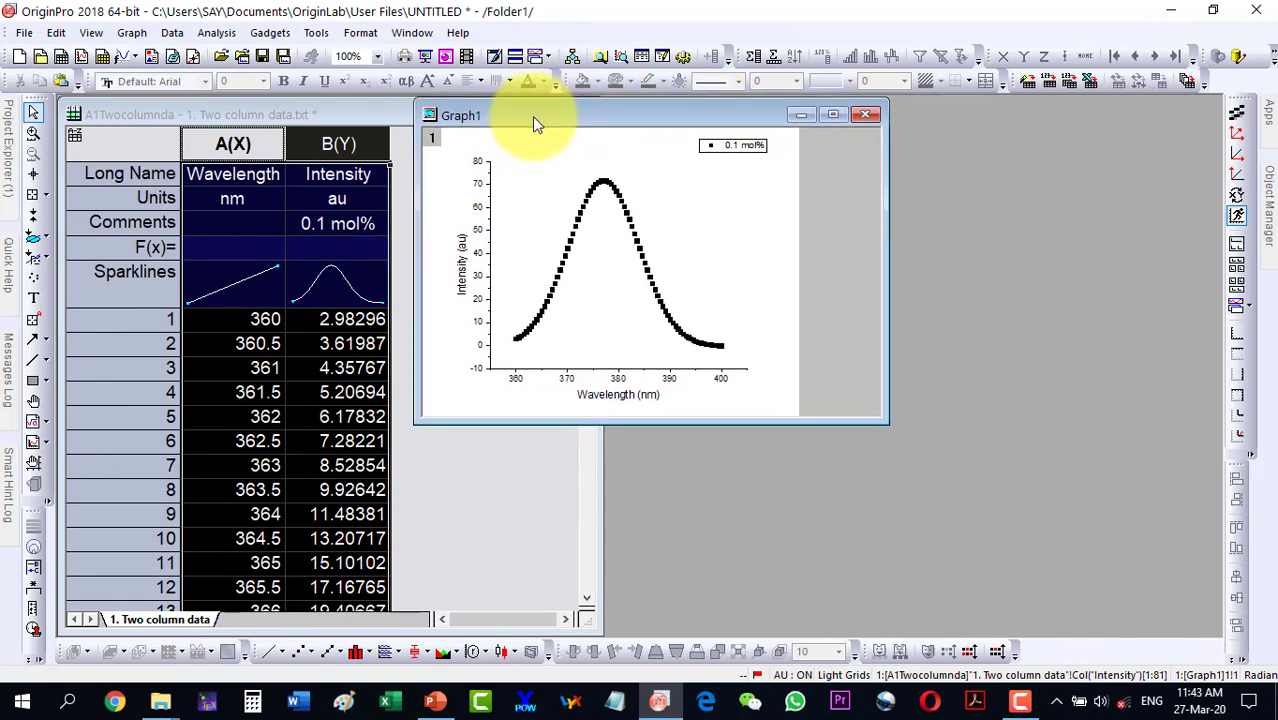
drag(884, 421, 1084, 636)
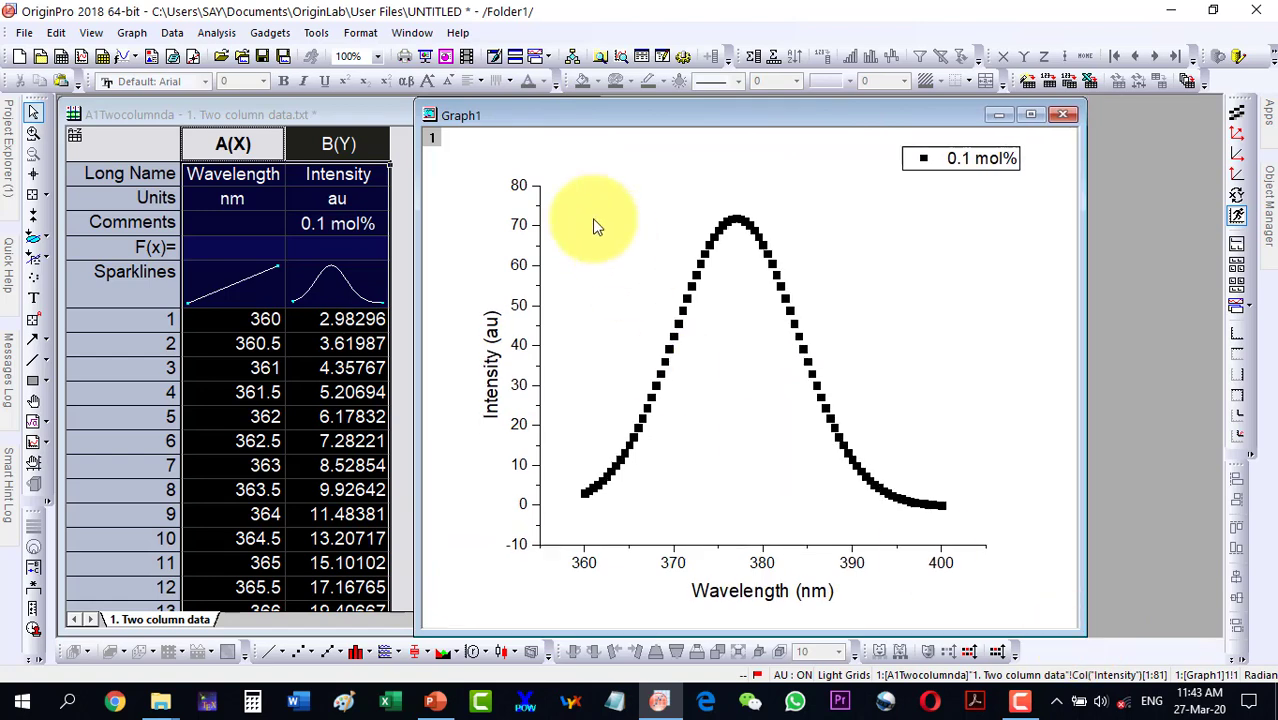
drag(531, 122, 605, 113)
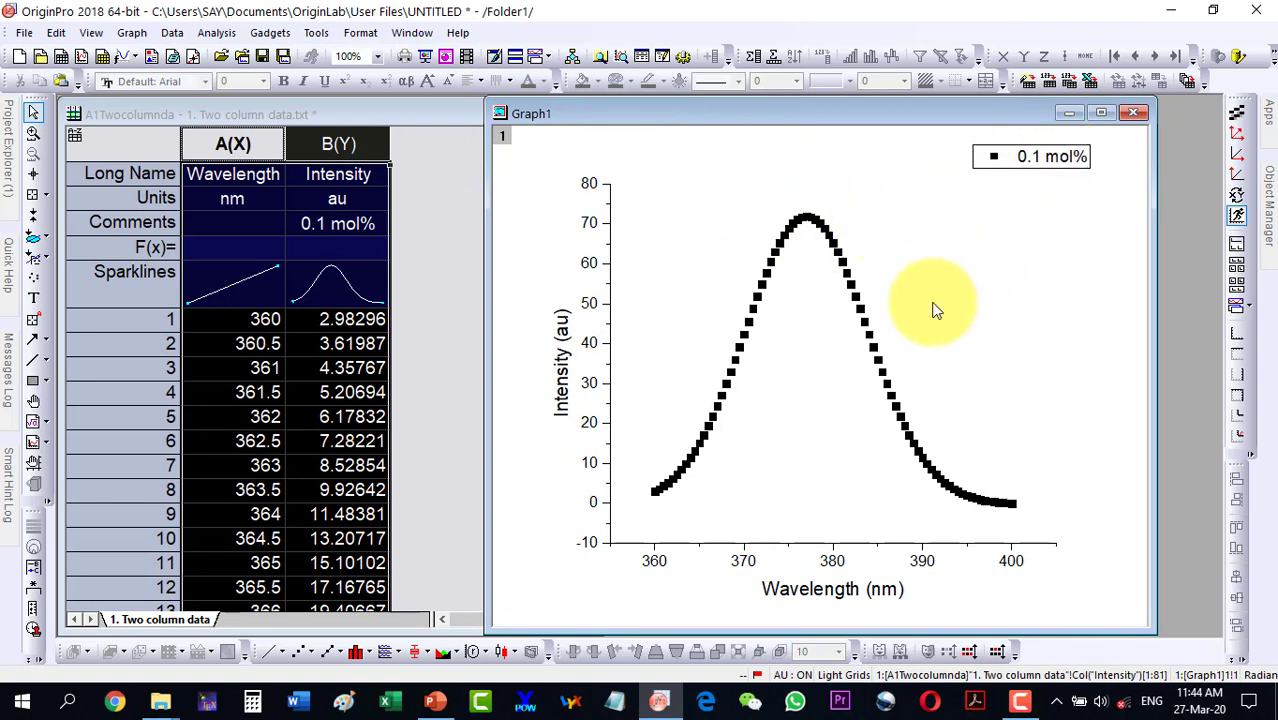
Dismiss the X axis settings unchanged and move the graph window over the worksheet.
click(654, 561)
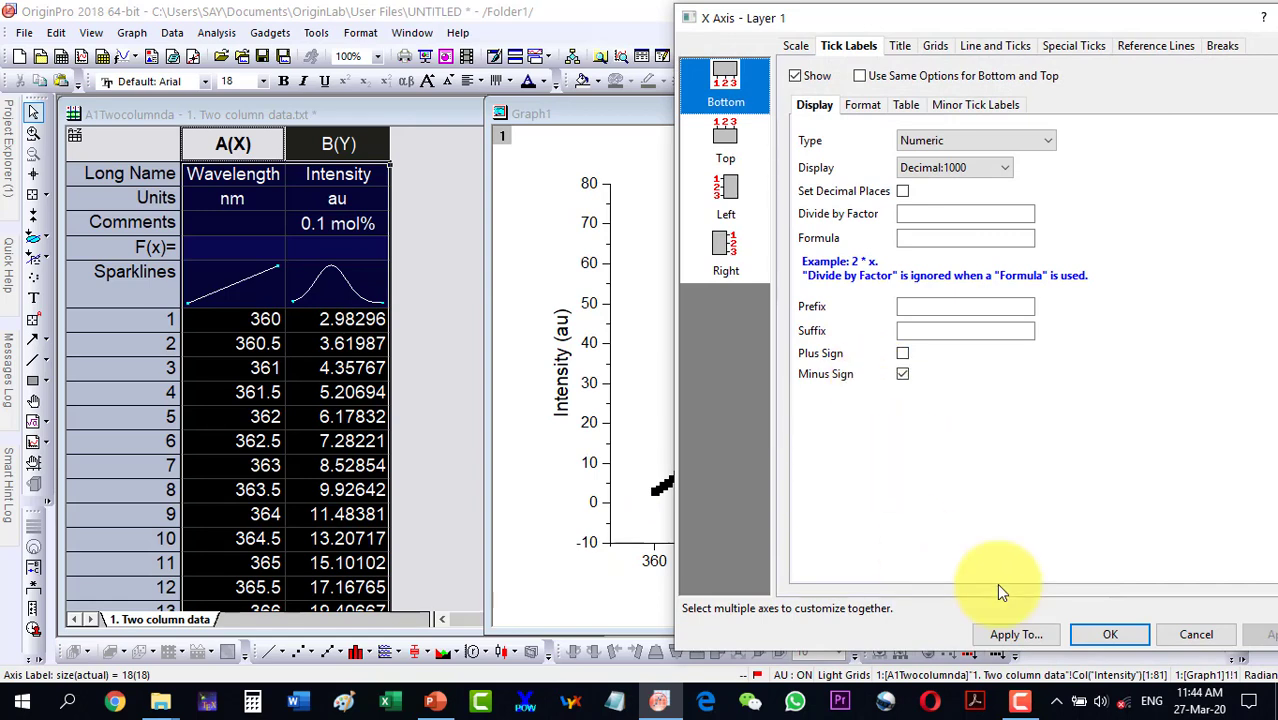
click(1200, 642)
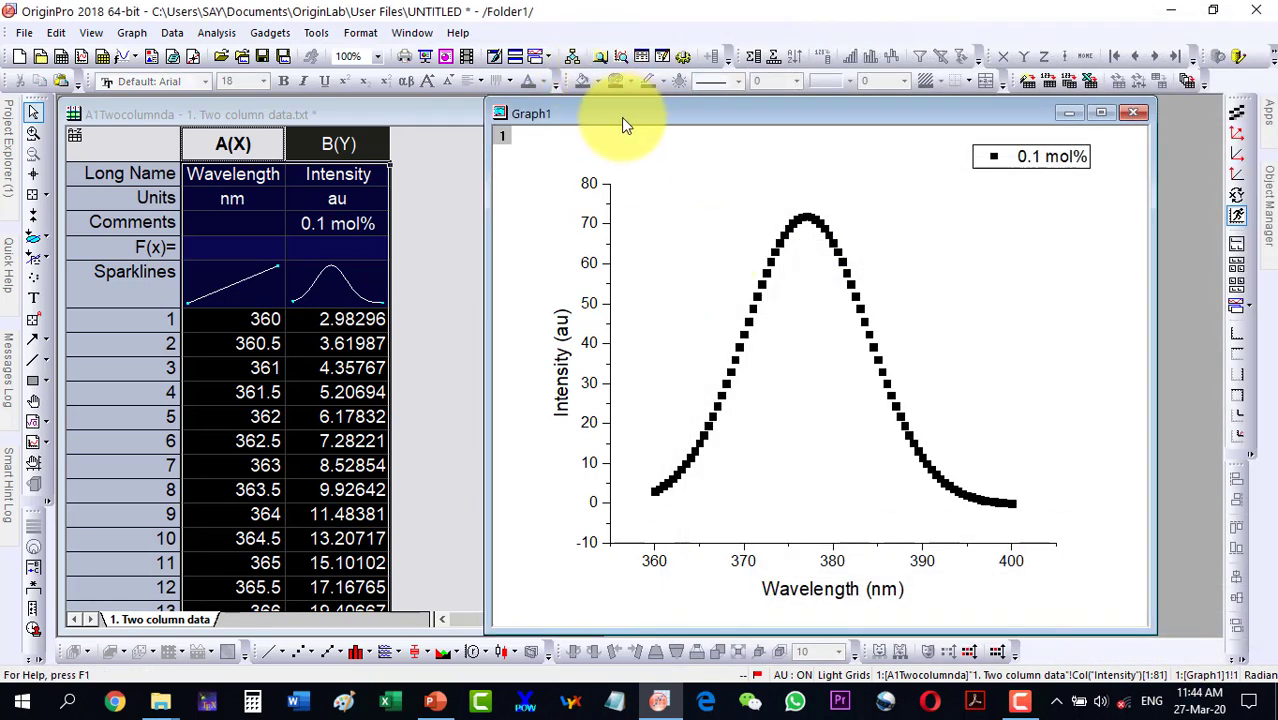
drag(621, 117, 201, 115)
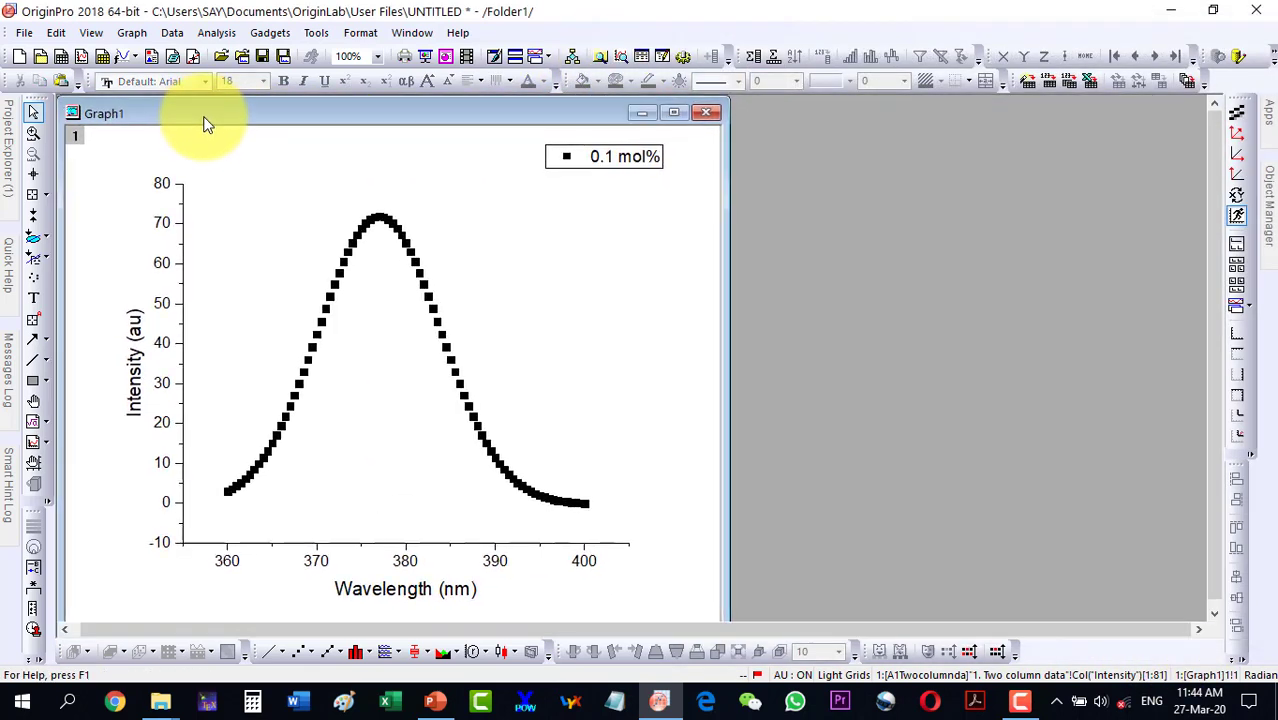
Set the graph's horizontal axis scale to run from 360 to 400.
double_click(322, 568)
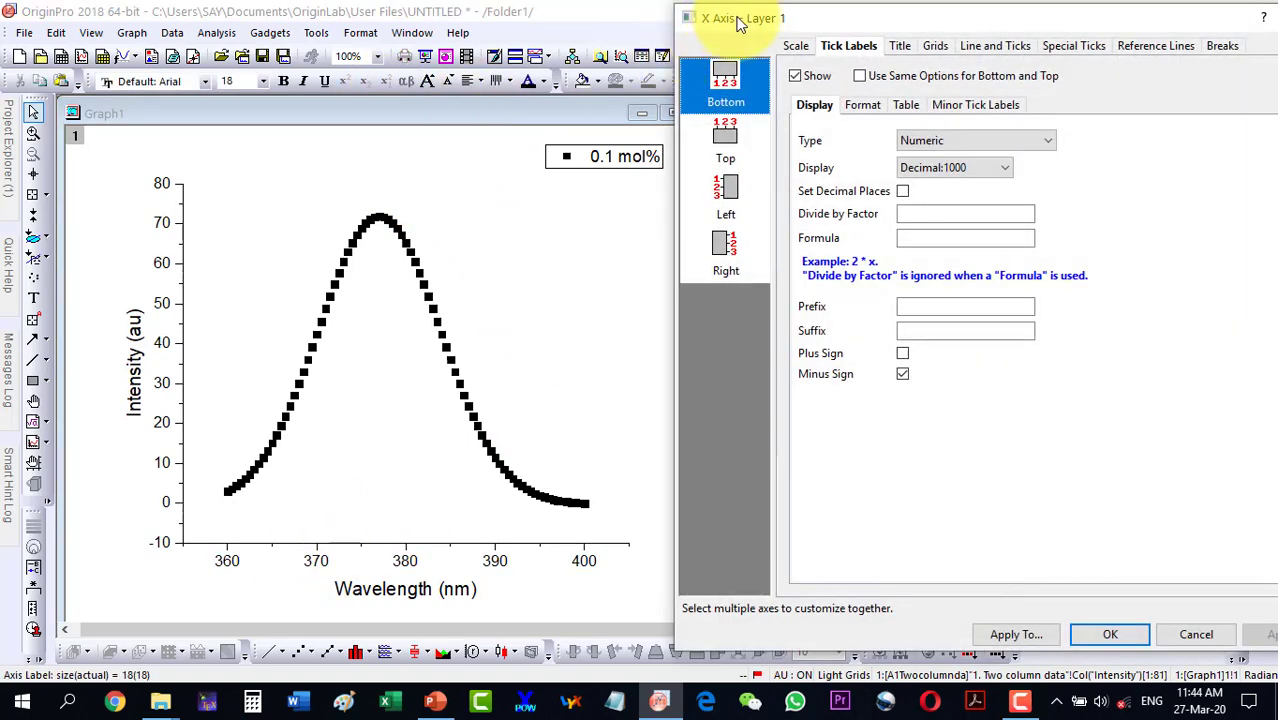
drag(744, 22, 725, 25)
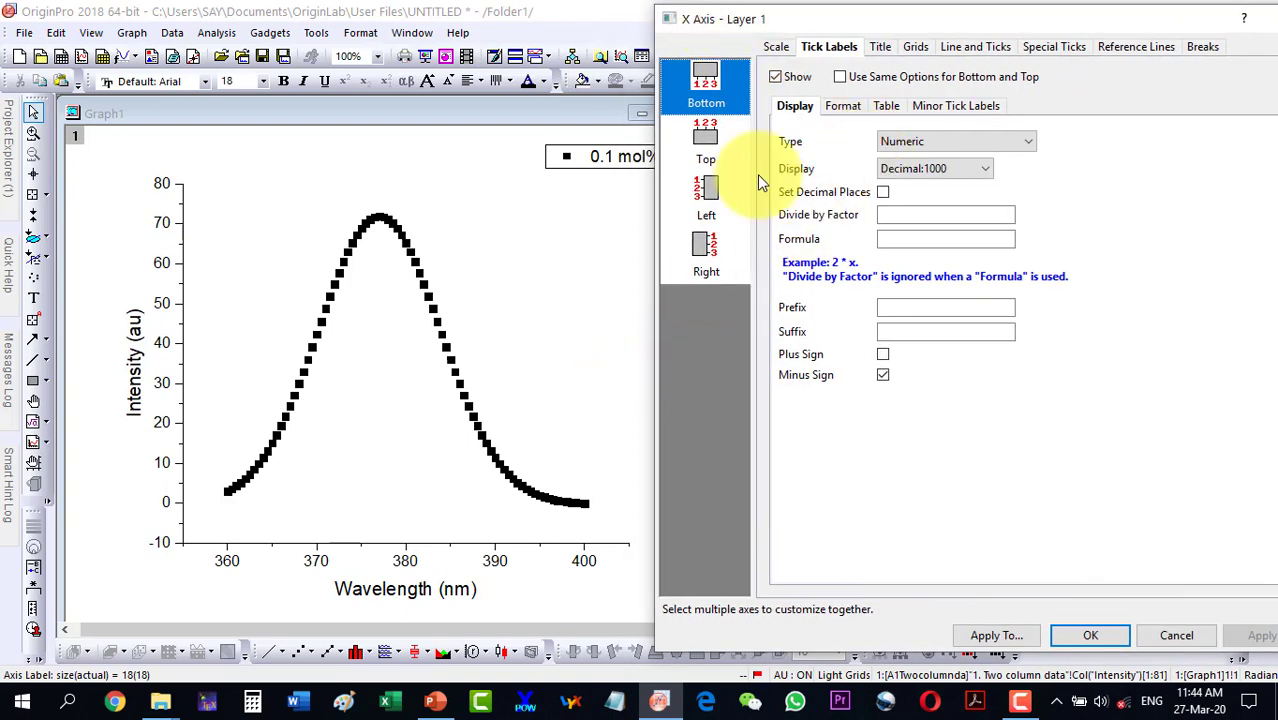
click(762, 47)
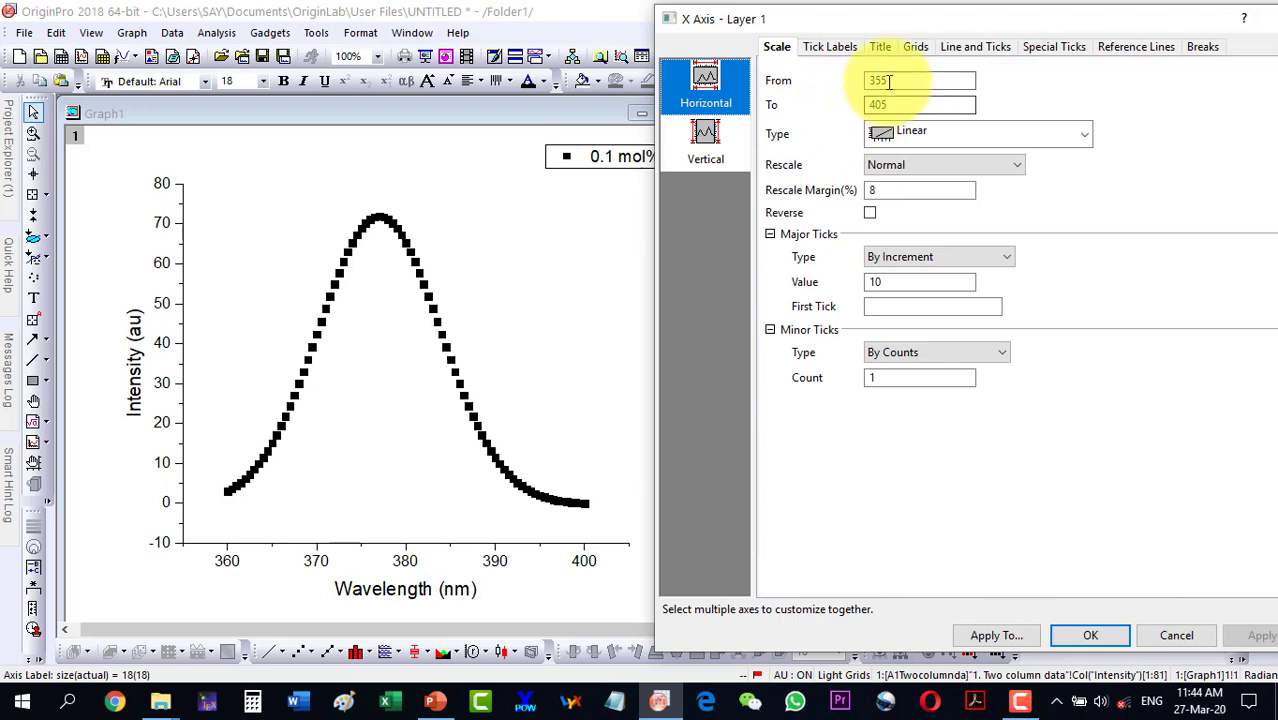
drag(884, 80, 849, 82)
text(36)
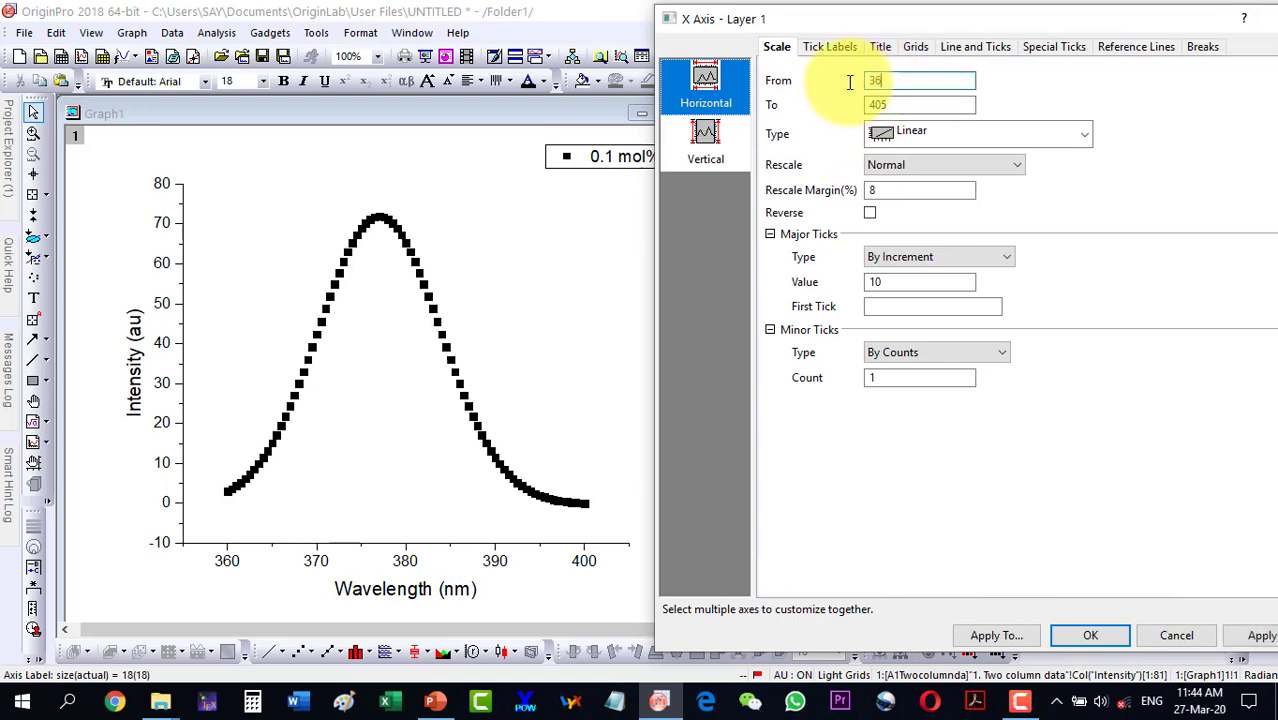
text(0)
key(Tab)
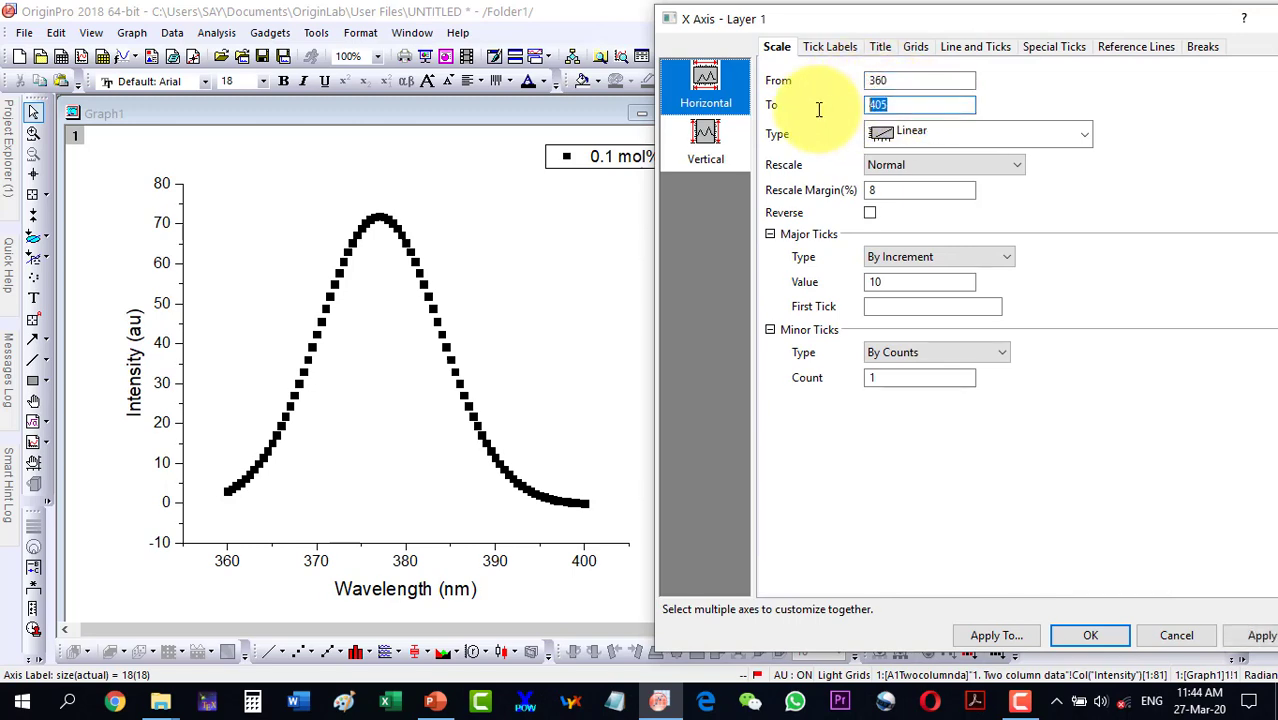
text(400)
click(1258, 635)
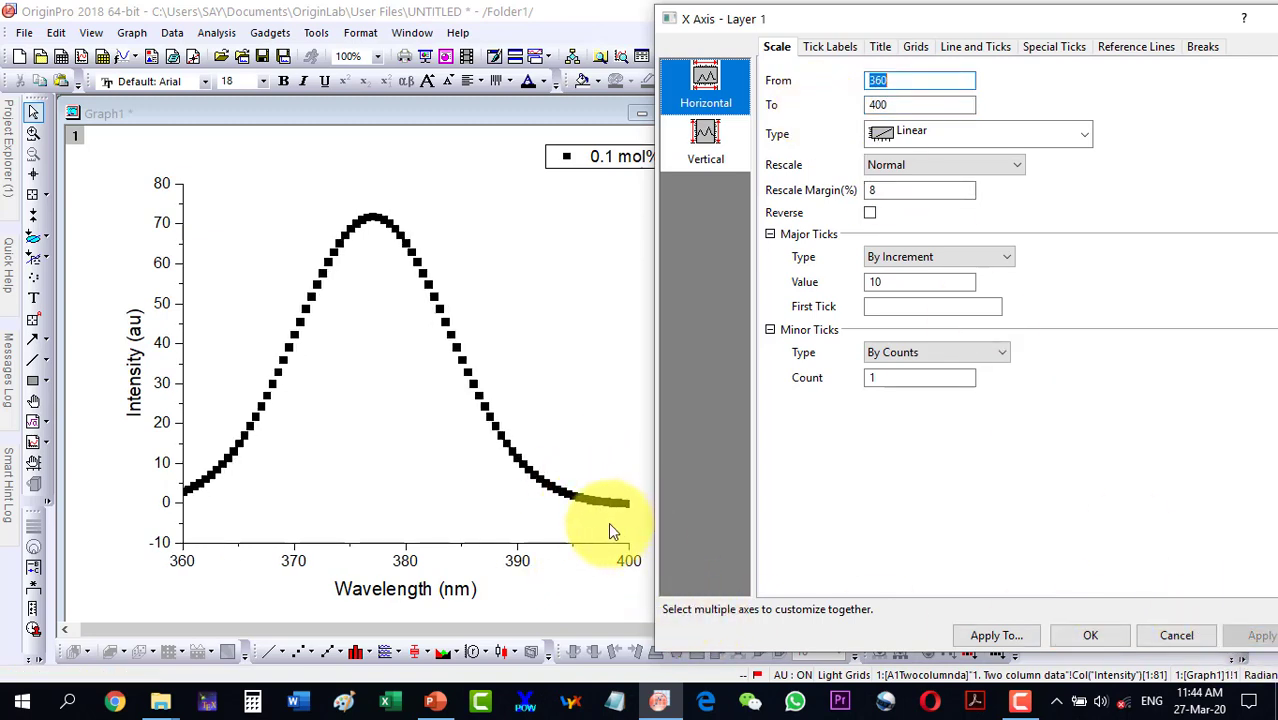
Try 0 and -5 as the start of the vertical axis scale, and settle on -2.
click(690, 150)
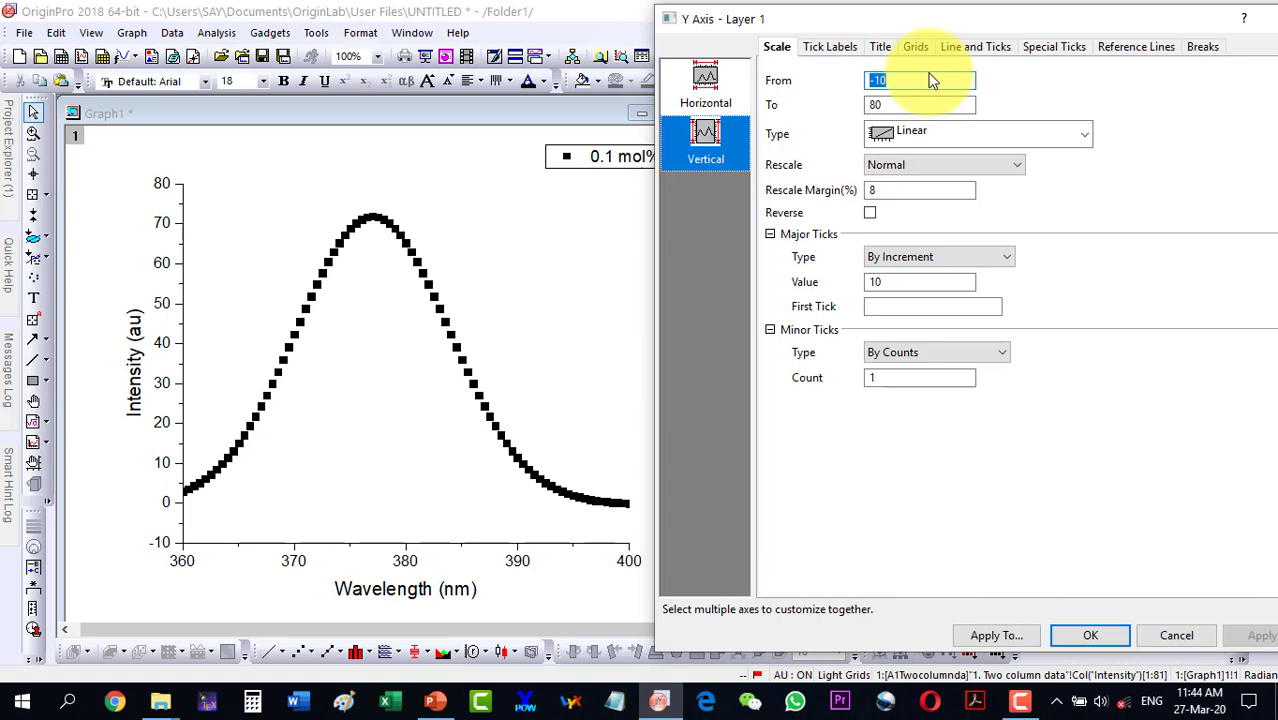
text(0)
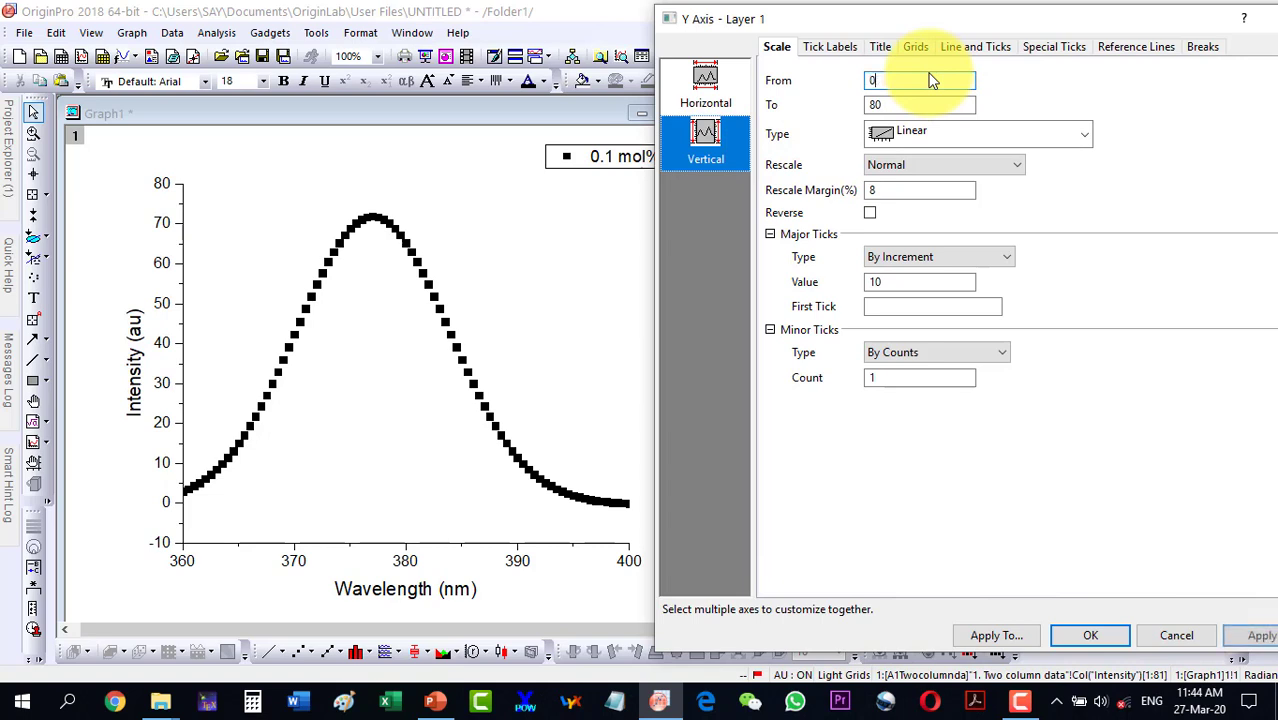
click(1252, 636)
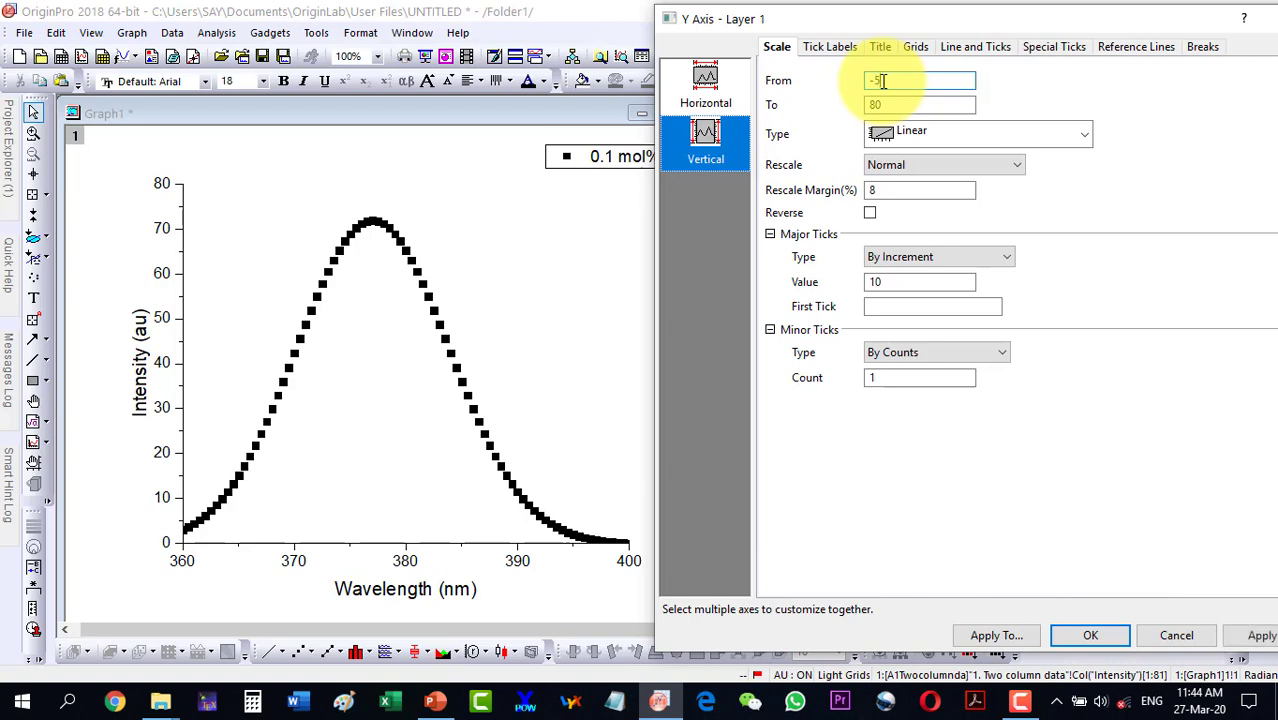
click(1256, 640)
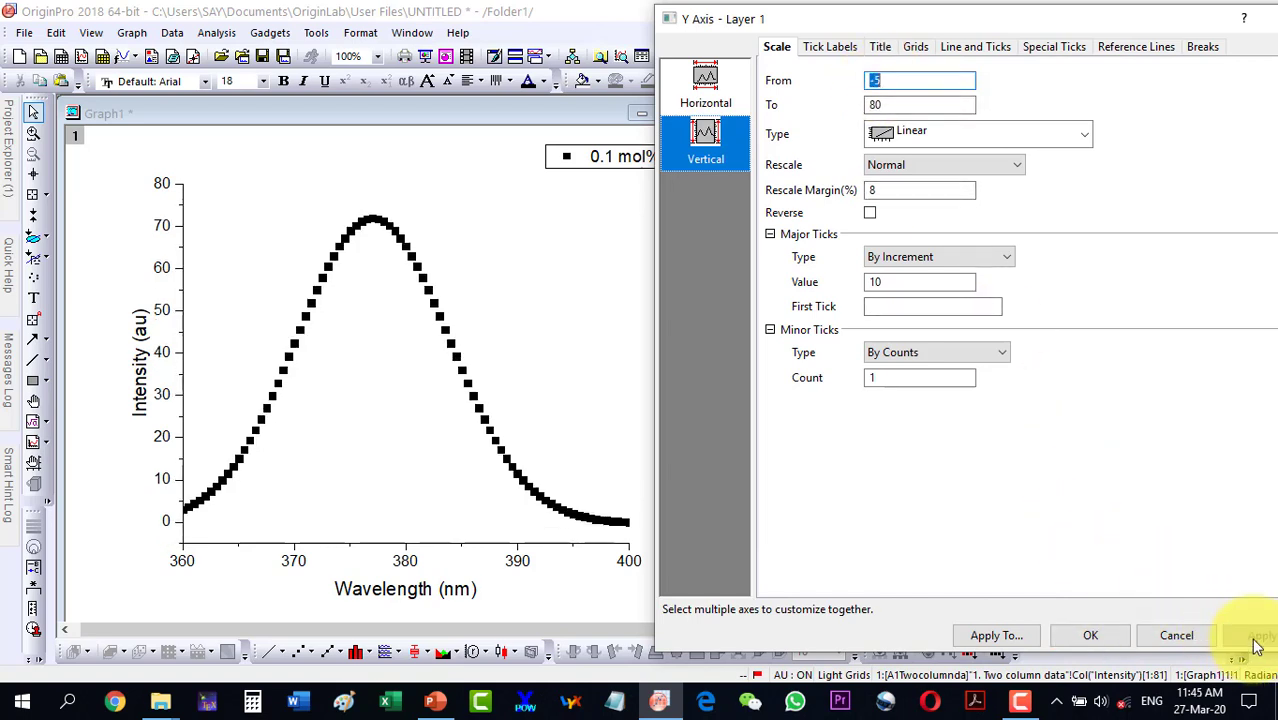
click(882, 80)
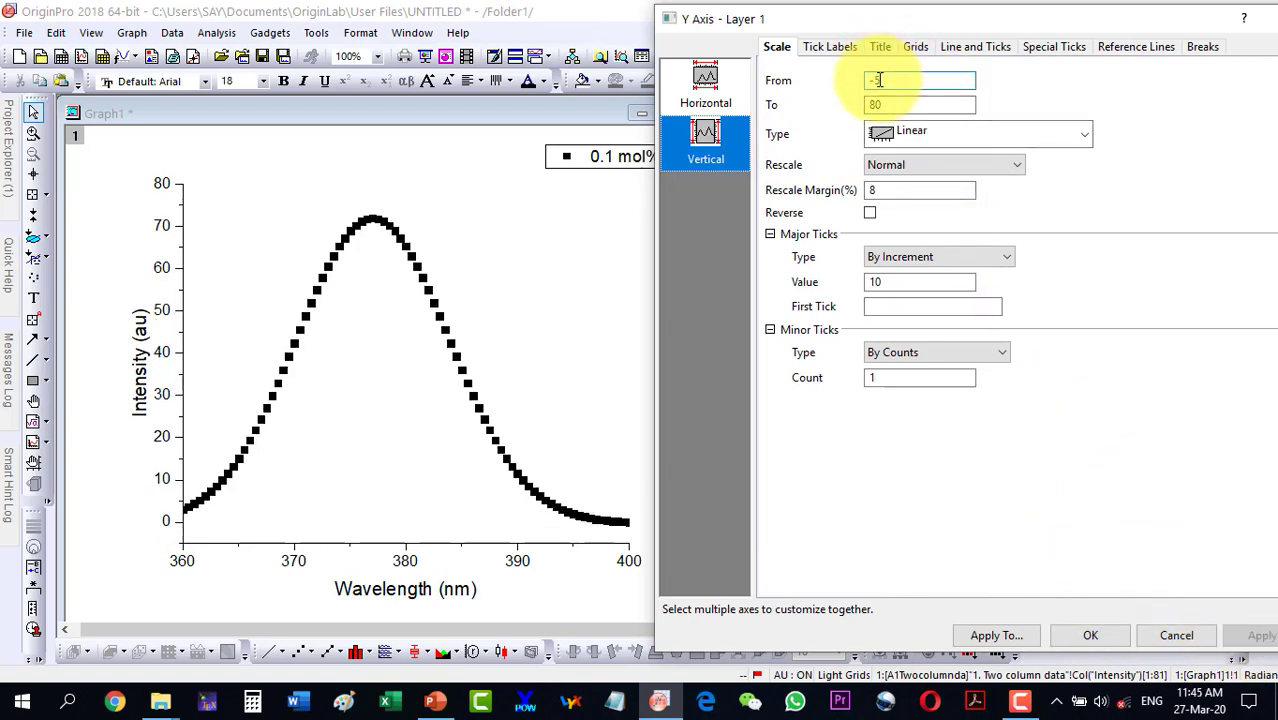
text(2)
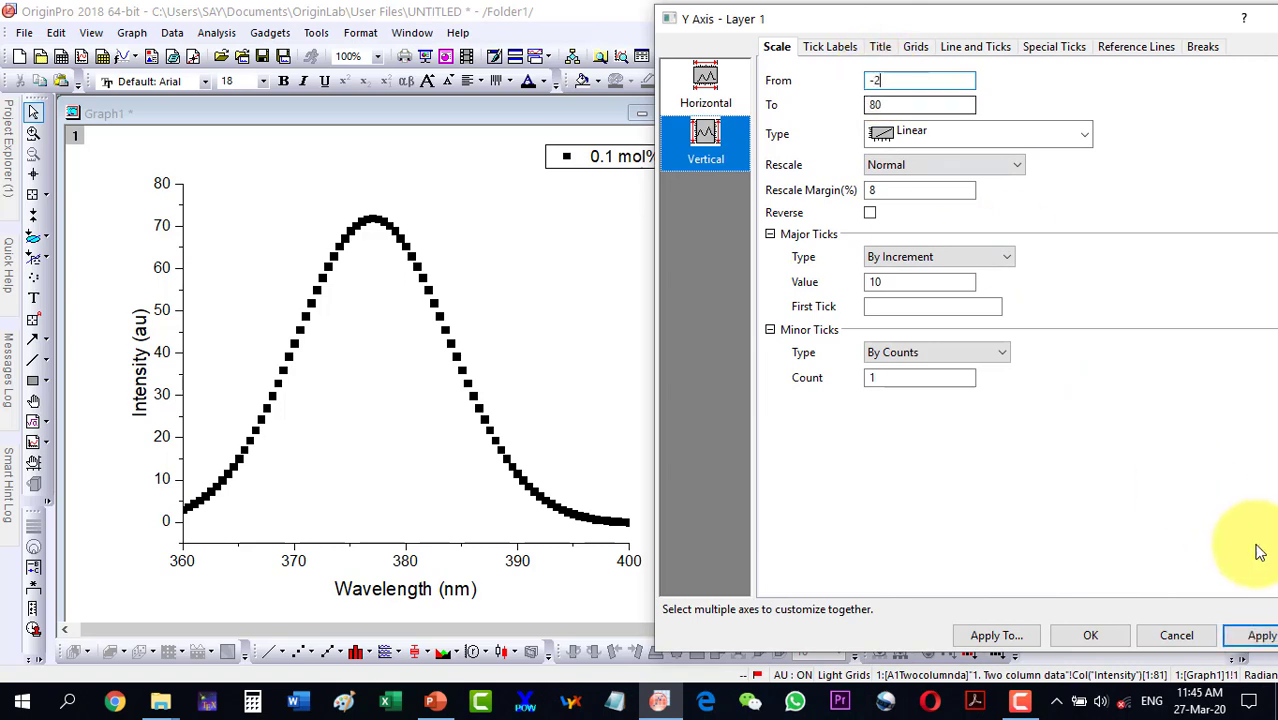
click(1256, 640)
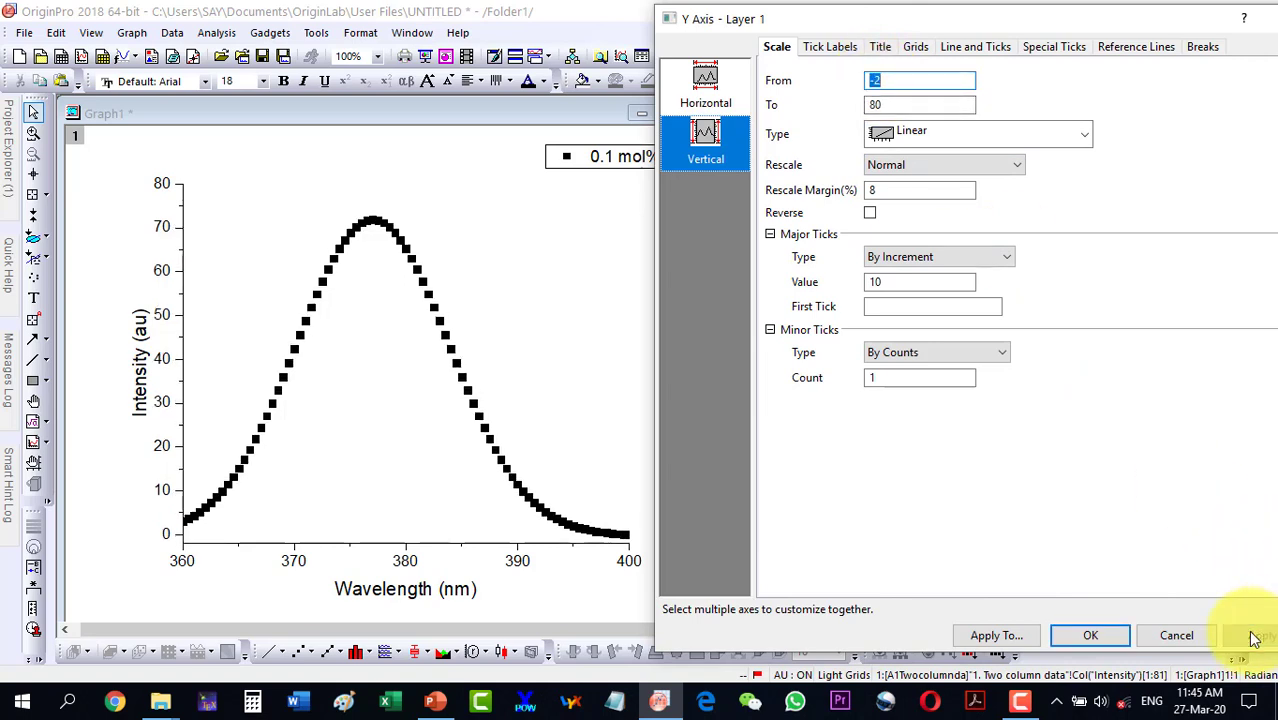
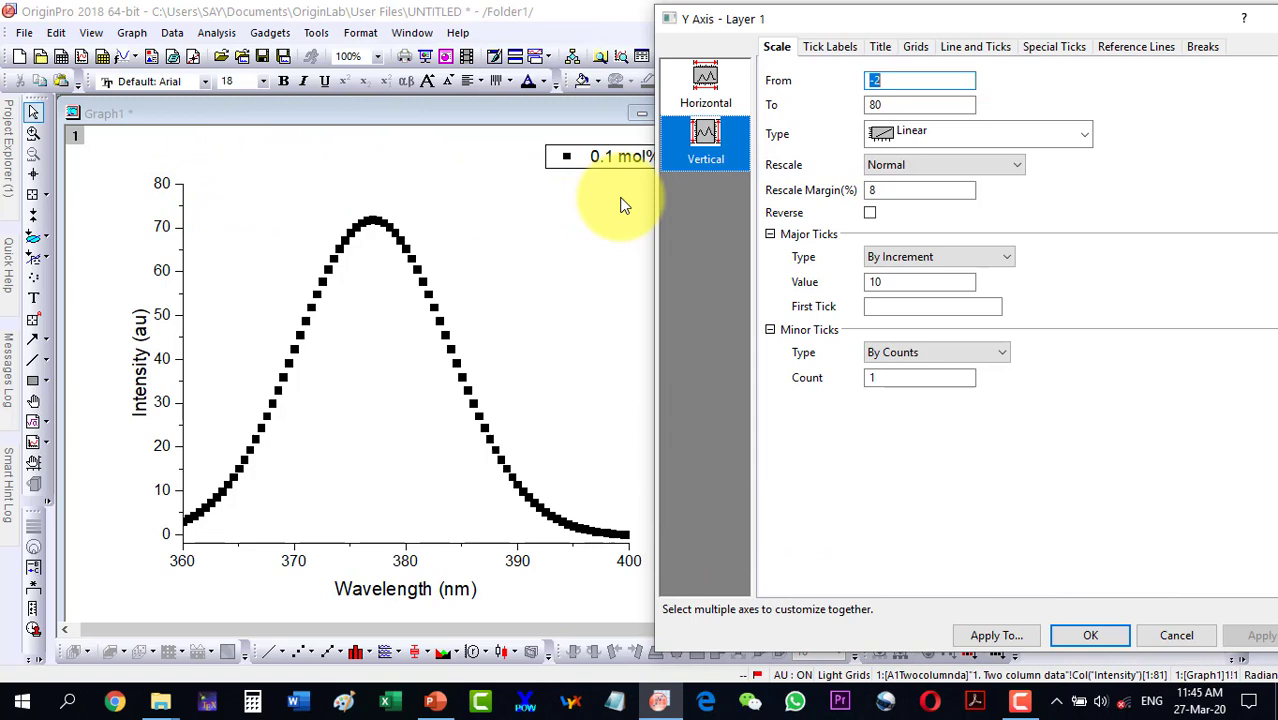
Enable the opposite additional line for both the horizontal and vertical grids to frame the plot on all sides.
click(916, 47)
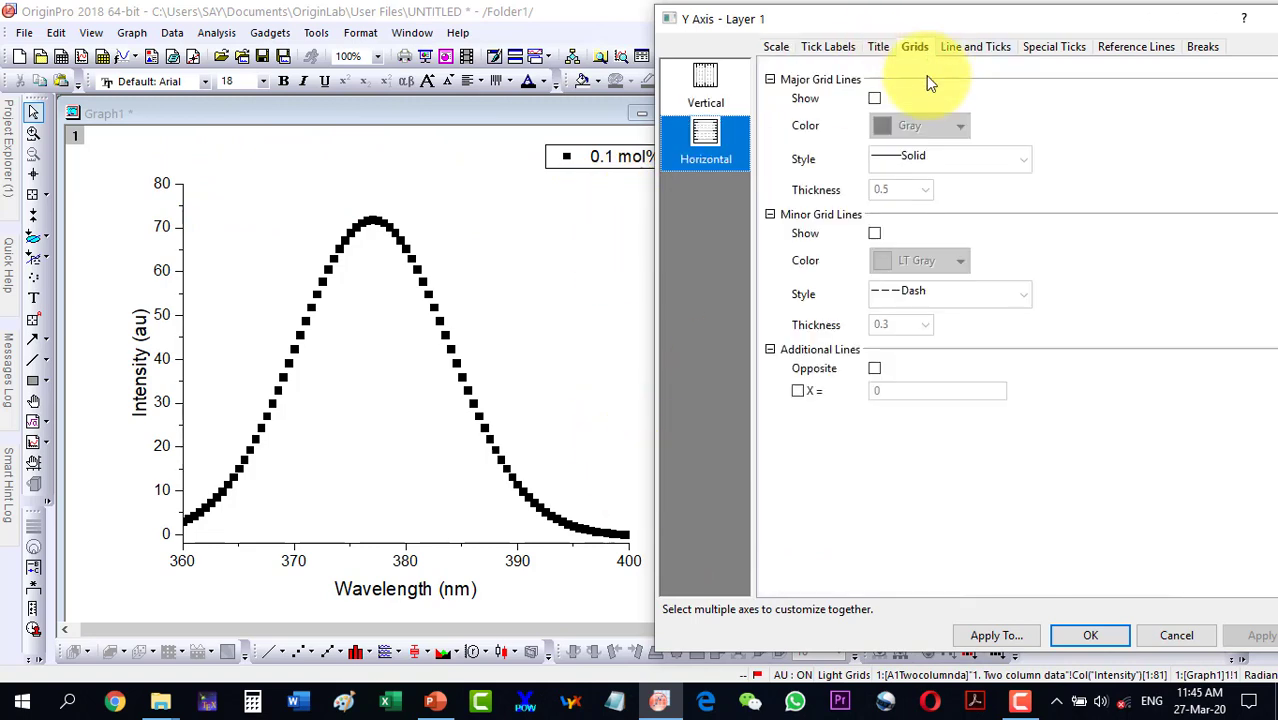
click(876, 371)
click(703, 86)
click(875, 370)
click(1256, 636)
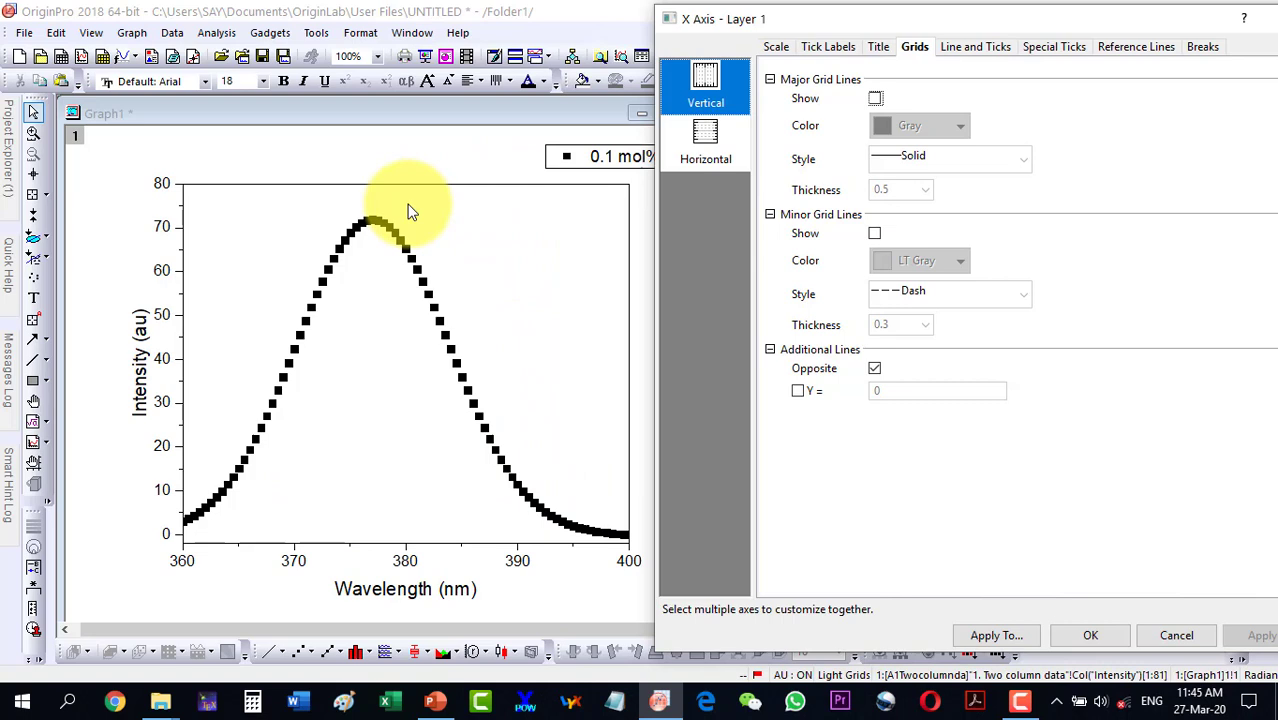
click(1088, 636)
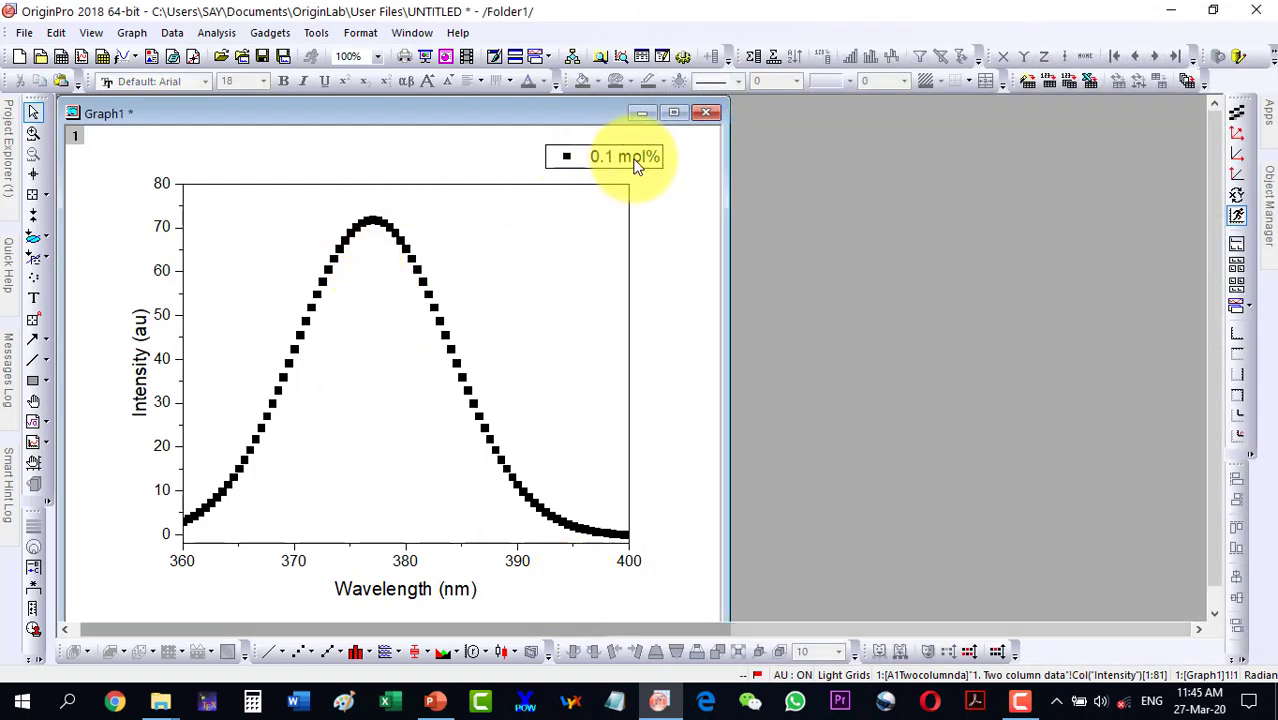
Move the 0.1 mol% legend inside the plot frame, into its upper-right corner.
drag(640, 163, 598, 198)
click(679, 228)
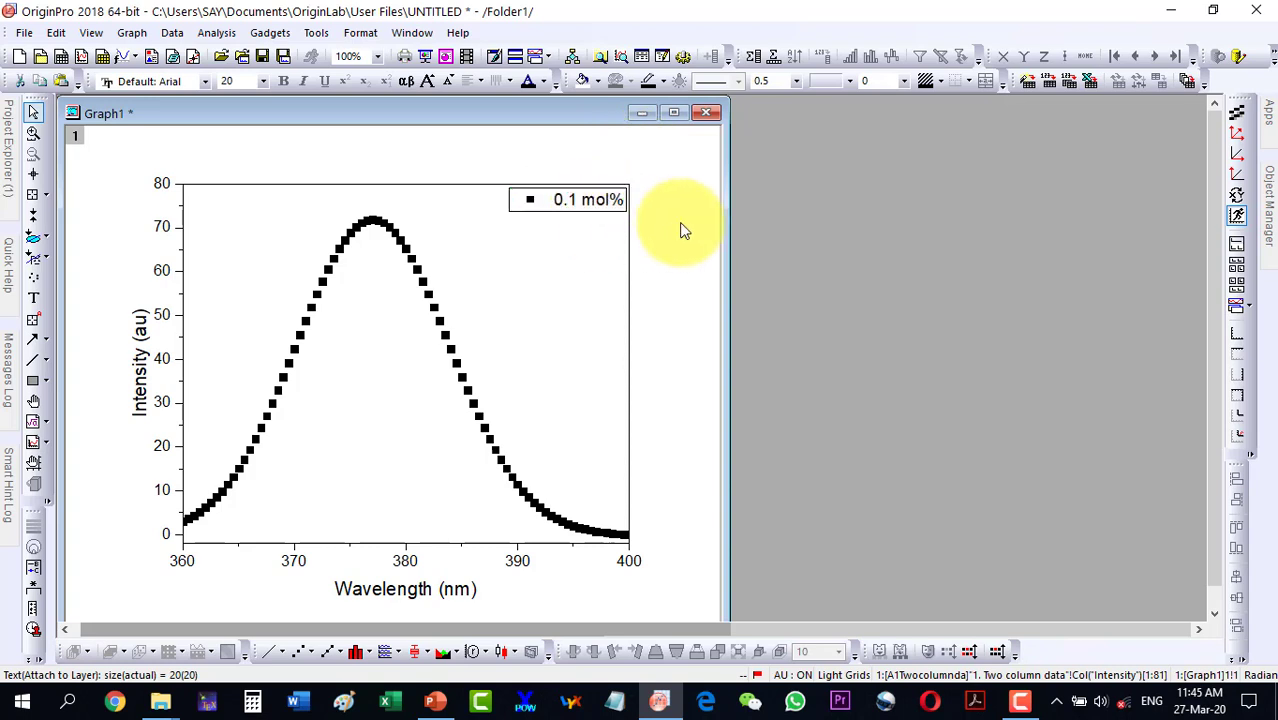
Remove the box around the 0.1 mol% legend by setting its frame to None.
click(580, 199)
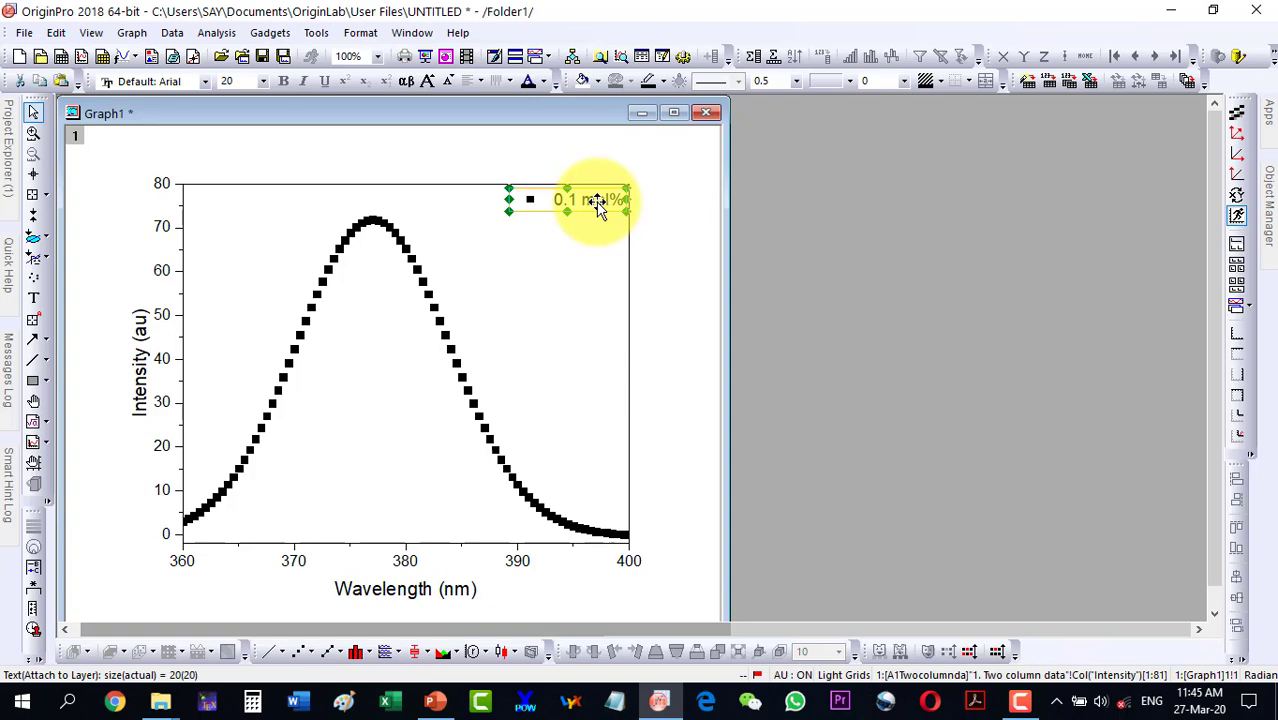
double_click(597, 203)
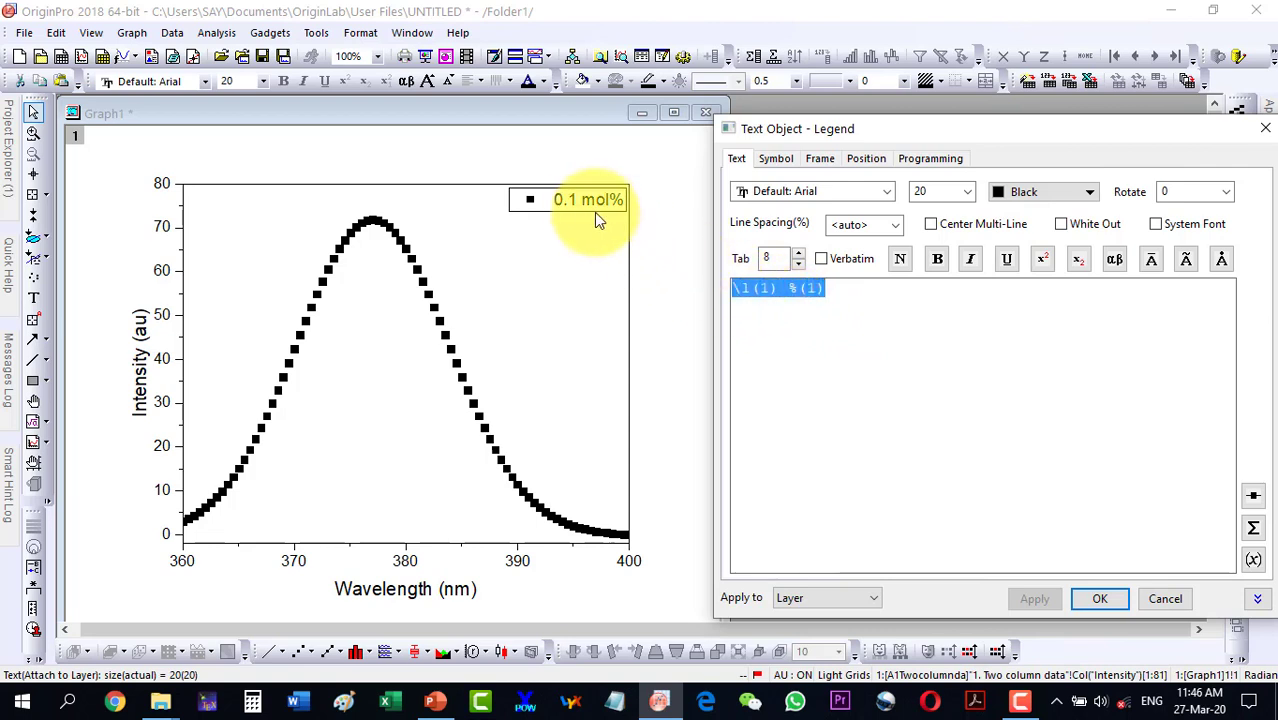
click(847, 296)
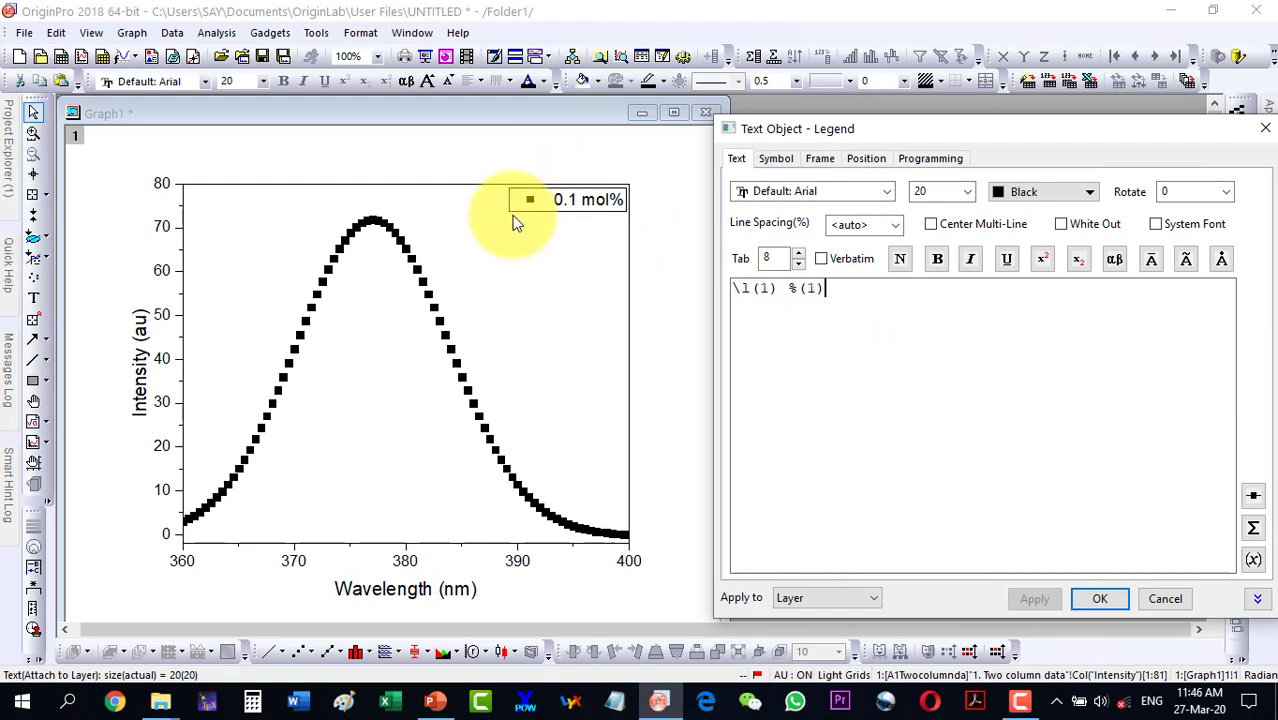
click(819, 161)
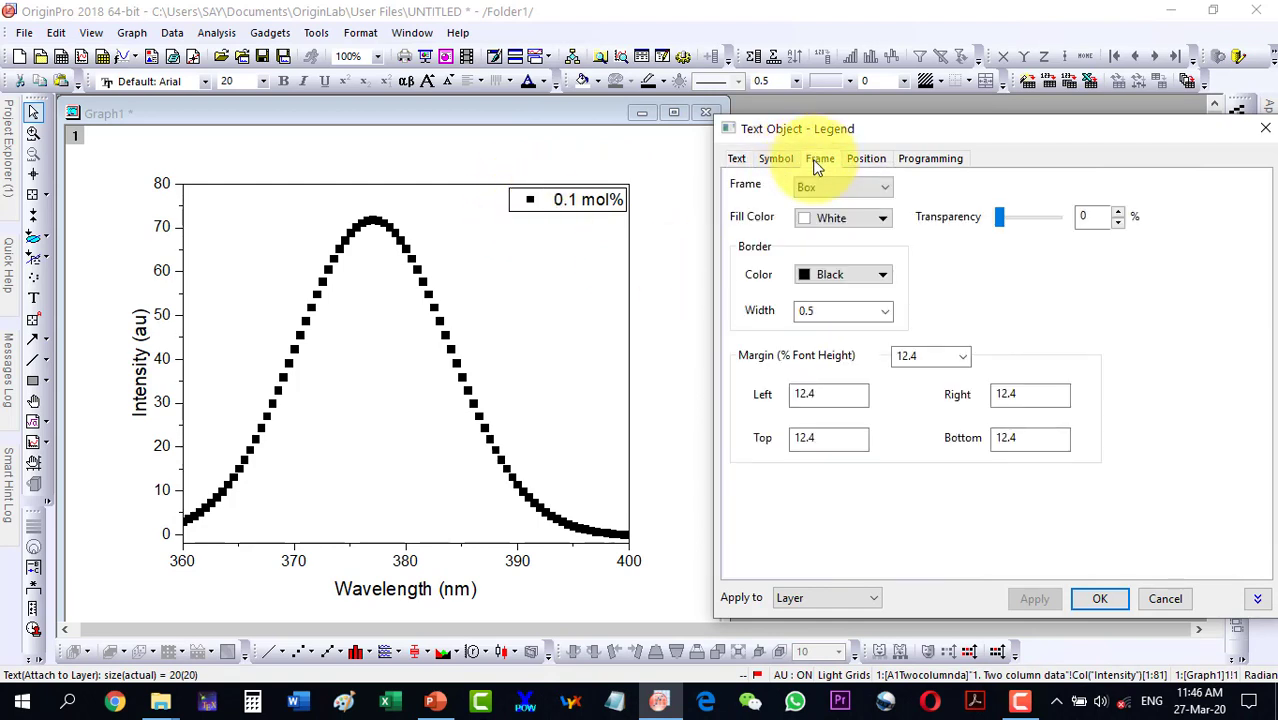
click(832, 189)
click(819, 206)
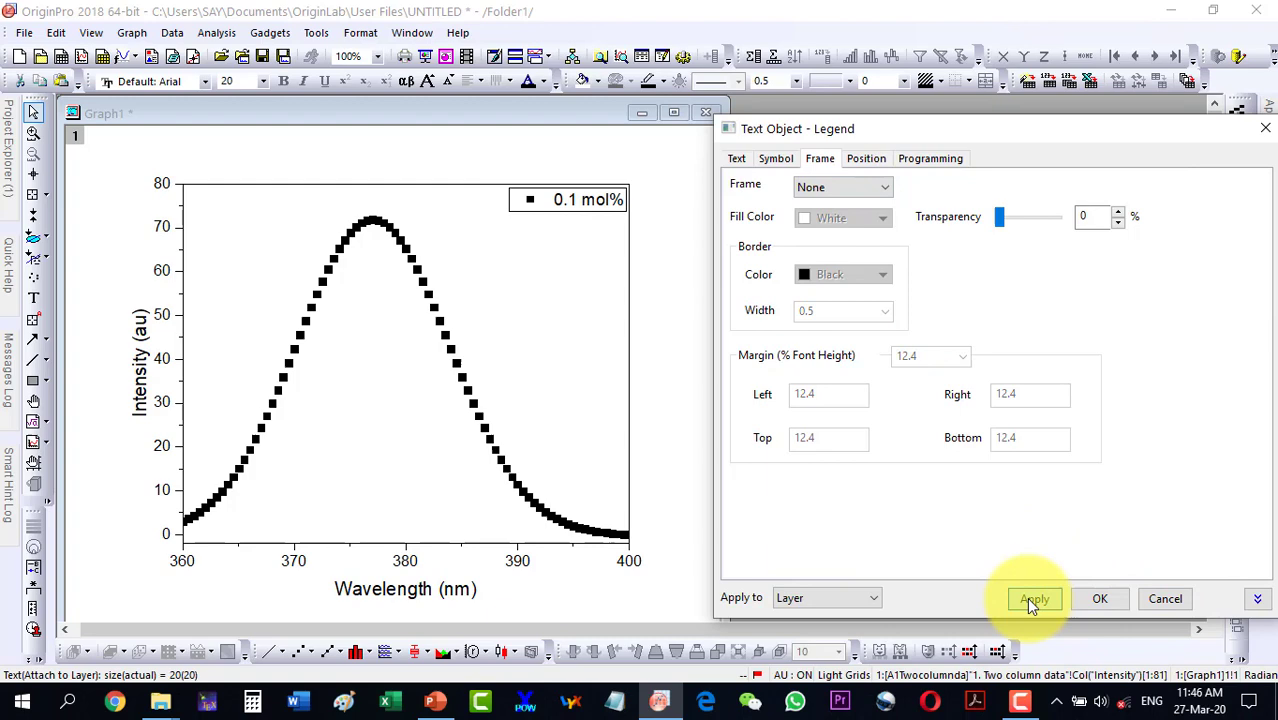
click(1026, 597)
click(1102, 597)
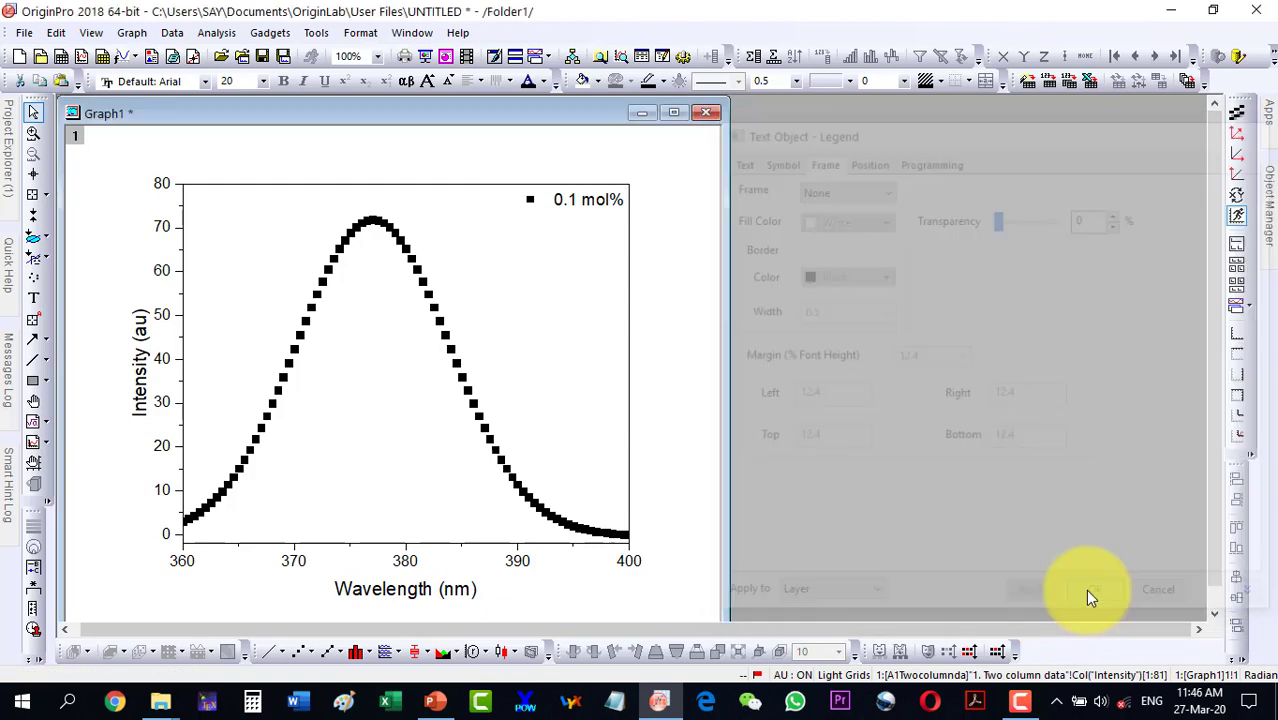
Resize the legend text, trying size 32.5 and settling on 25.
click(585, 208)
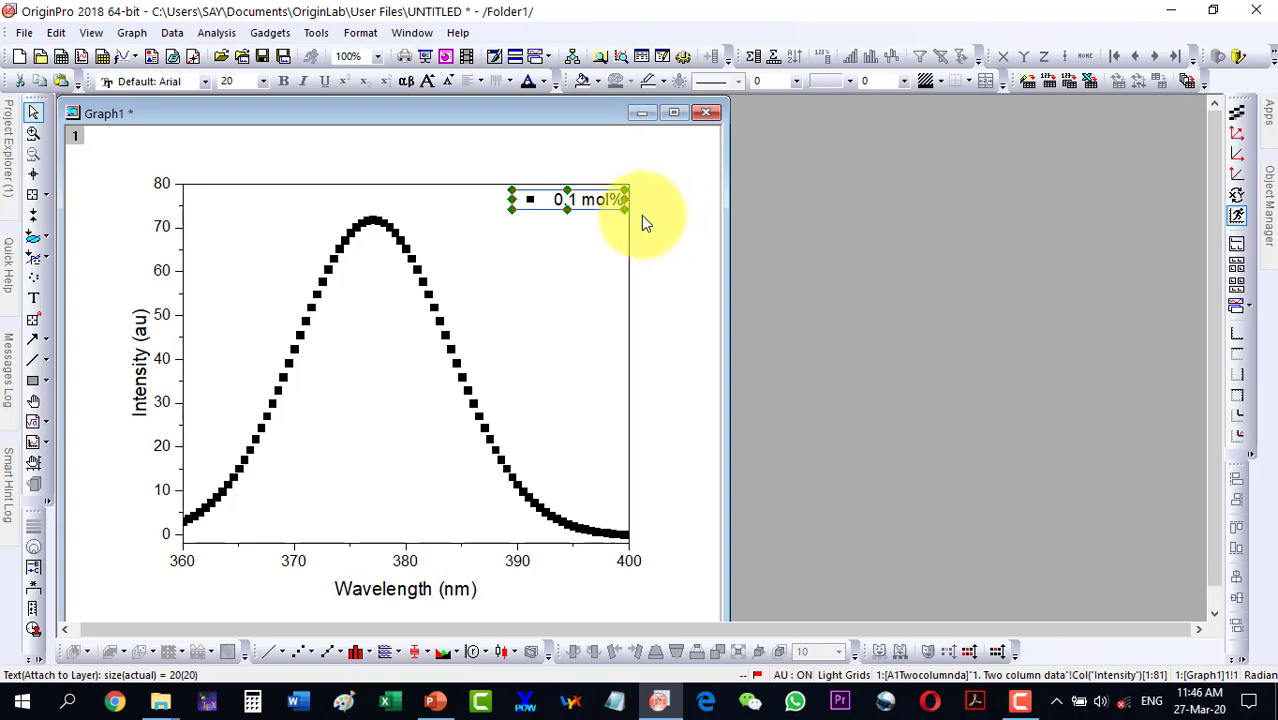
click(654, 213)
click(570, 203)
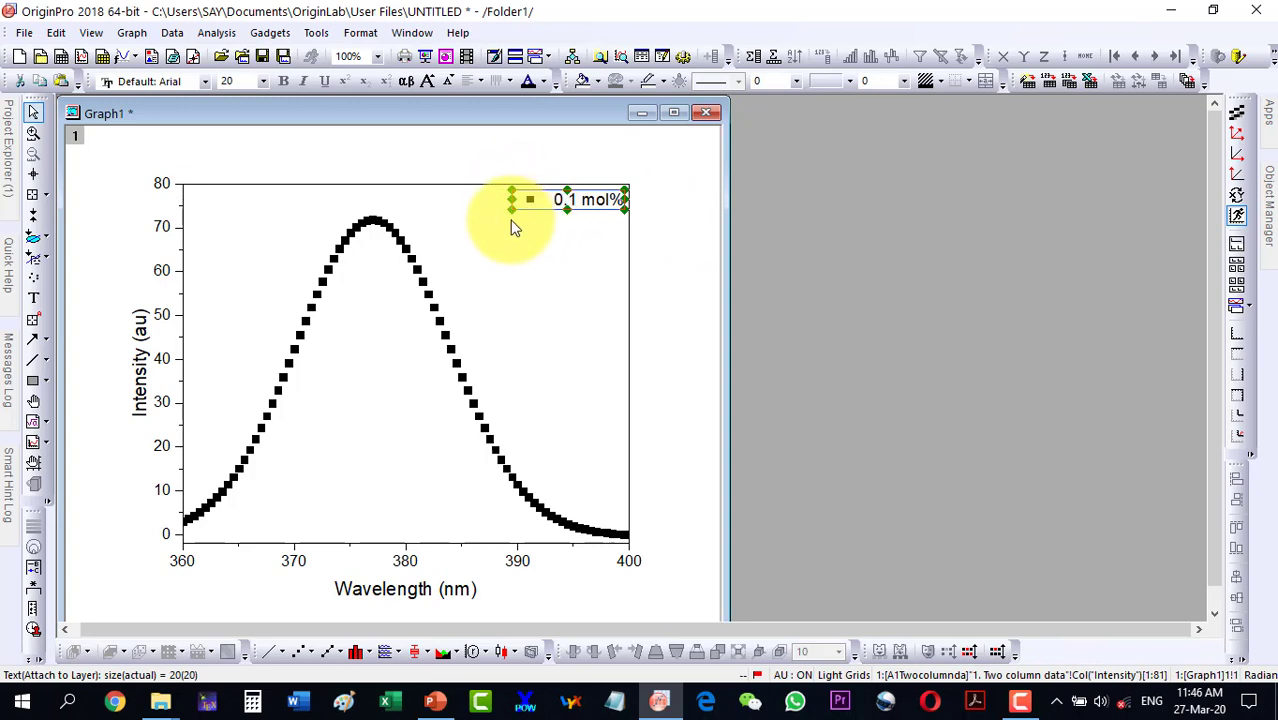
drag(513, 207, 443, 252)
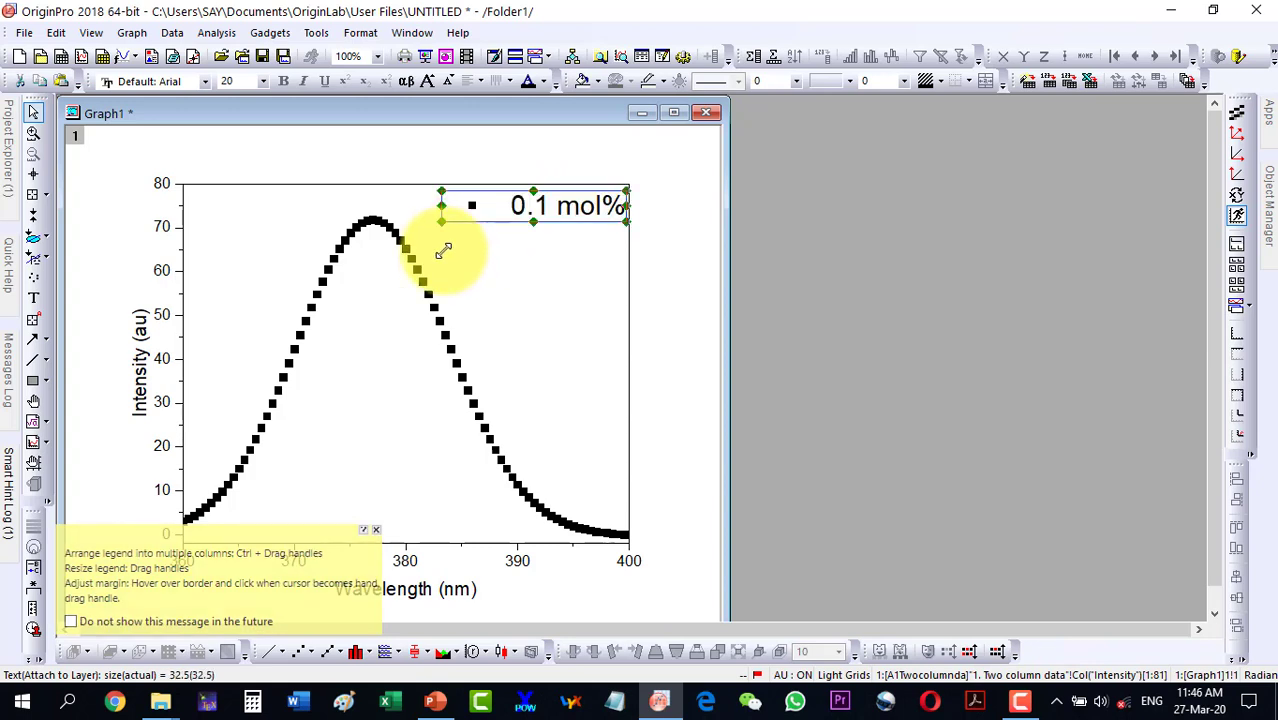
click(442, 214)
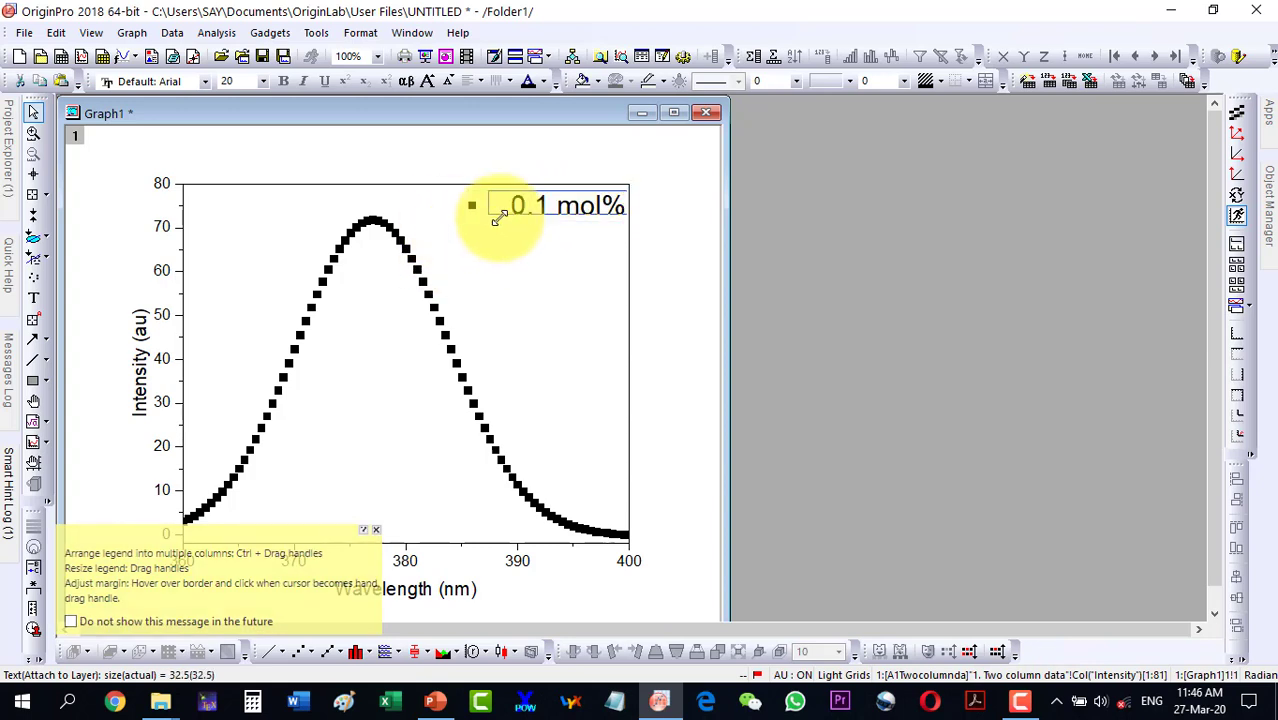
drag(546, 212, 485, 242)
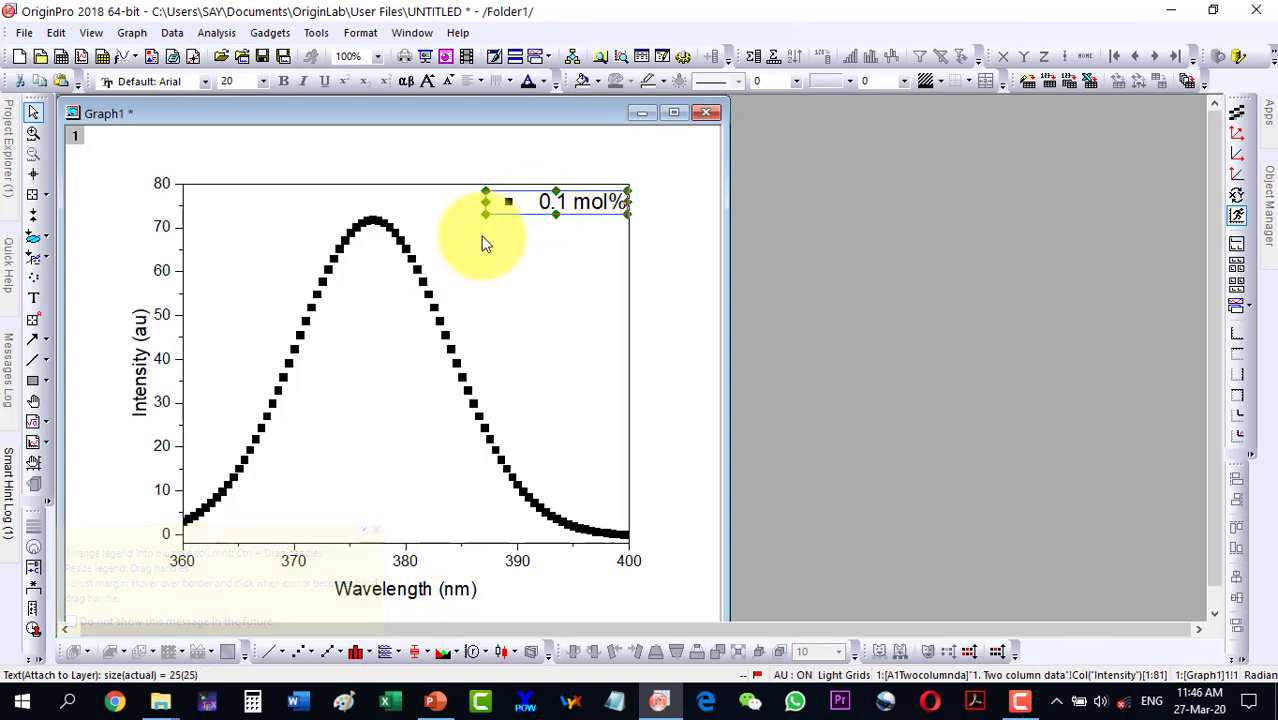
click(665, 258)
Try rotating the legend to a near-vertical orientation and undo the rotation.
click(578, 205)
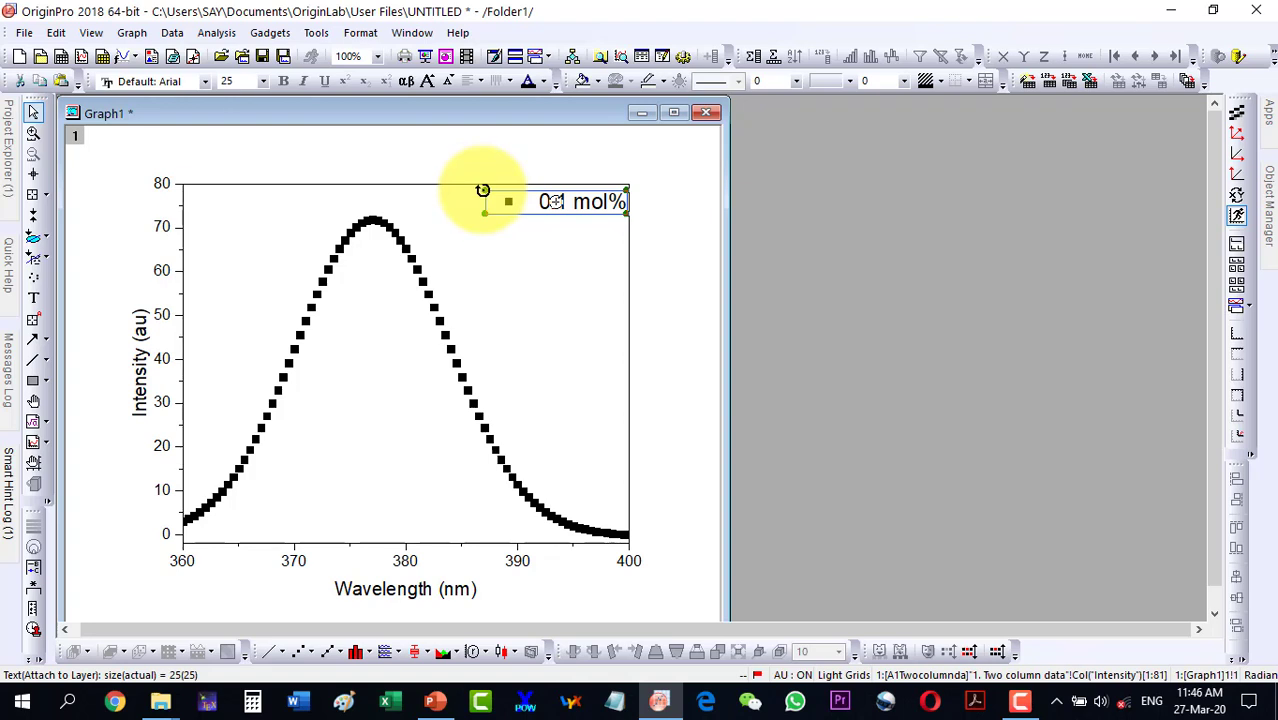
drag(482, 191, 556, 286)
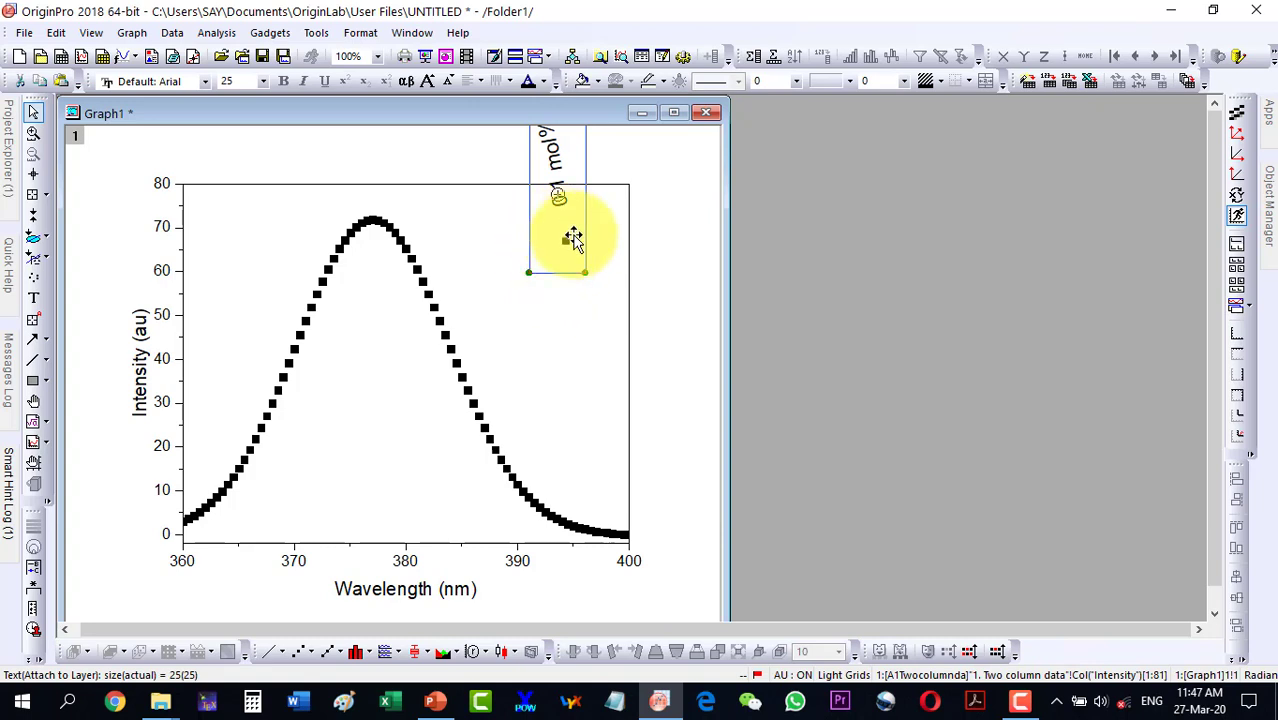
key(ctrl+z)
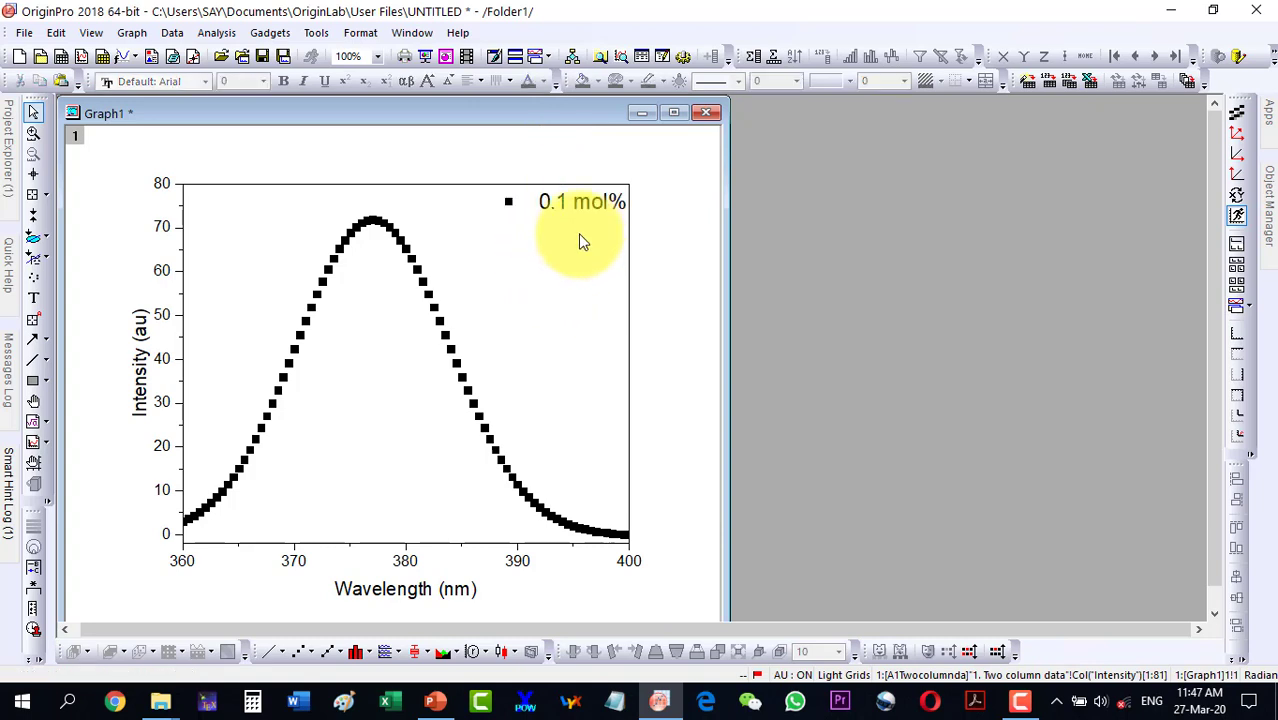
Try tilting the legend by a small angle, and rotate it back to horizontal.
click(554, 203)
click(505, 202)
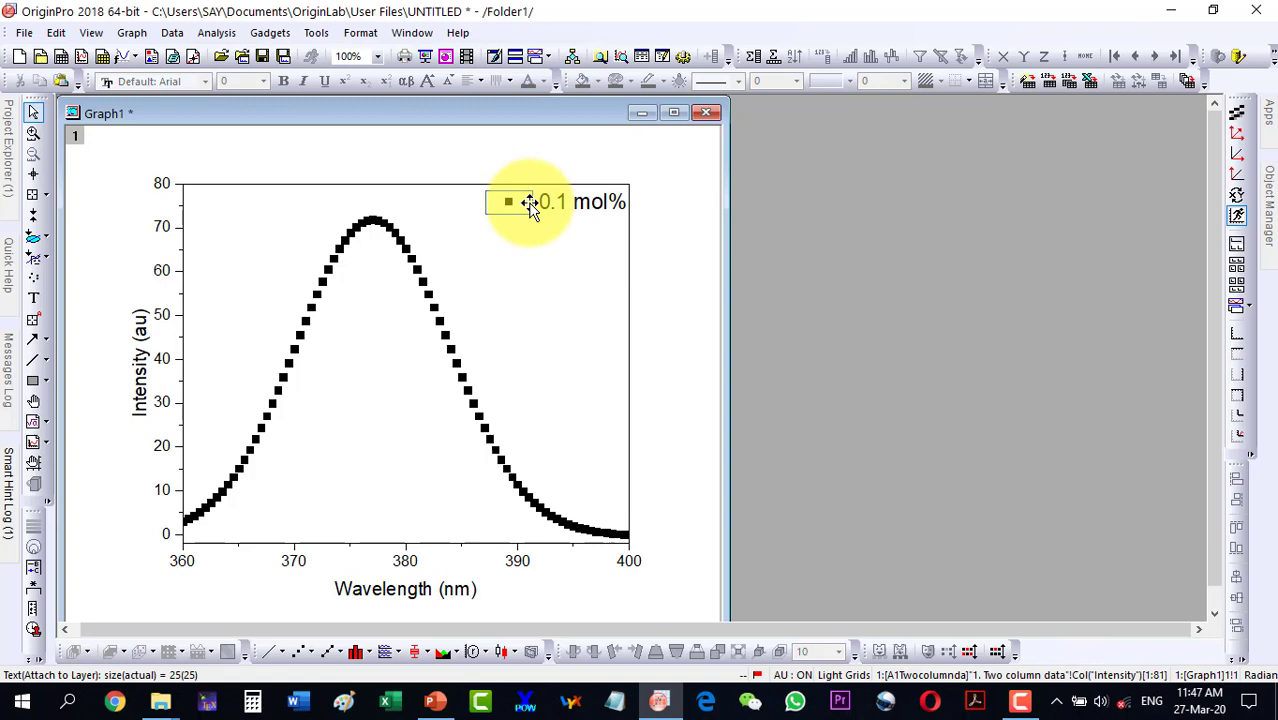
click(553, 203)
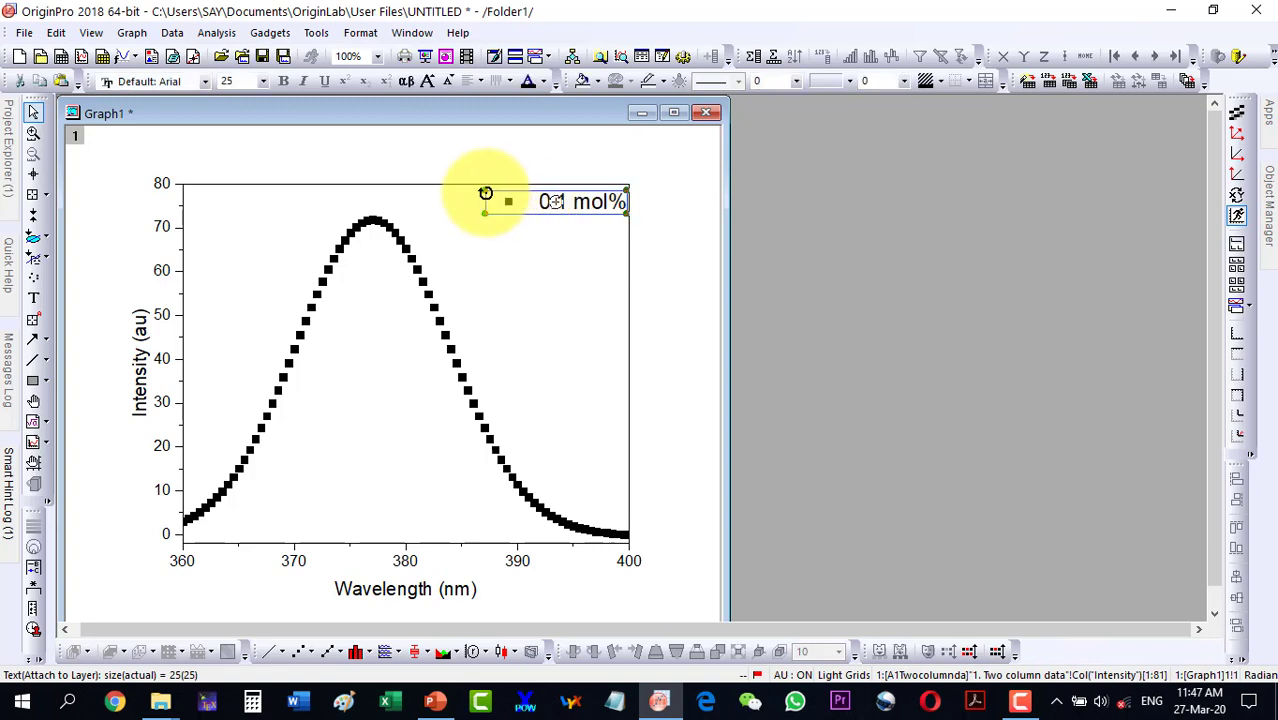
drag(485, 193, 485, 193)
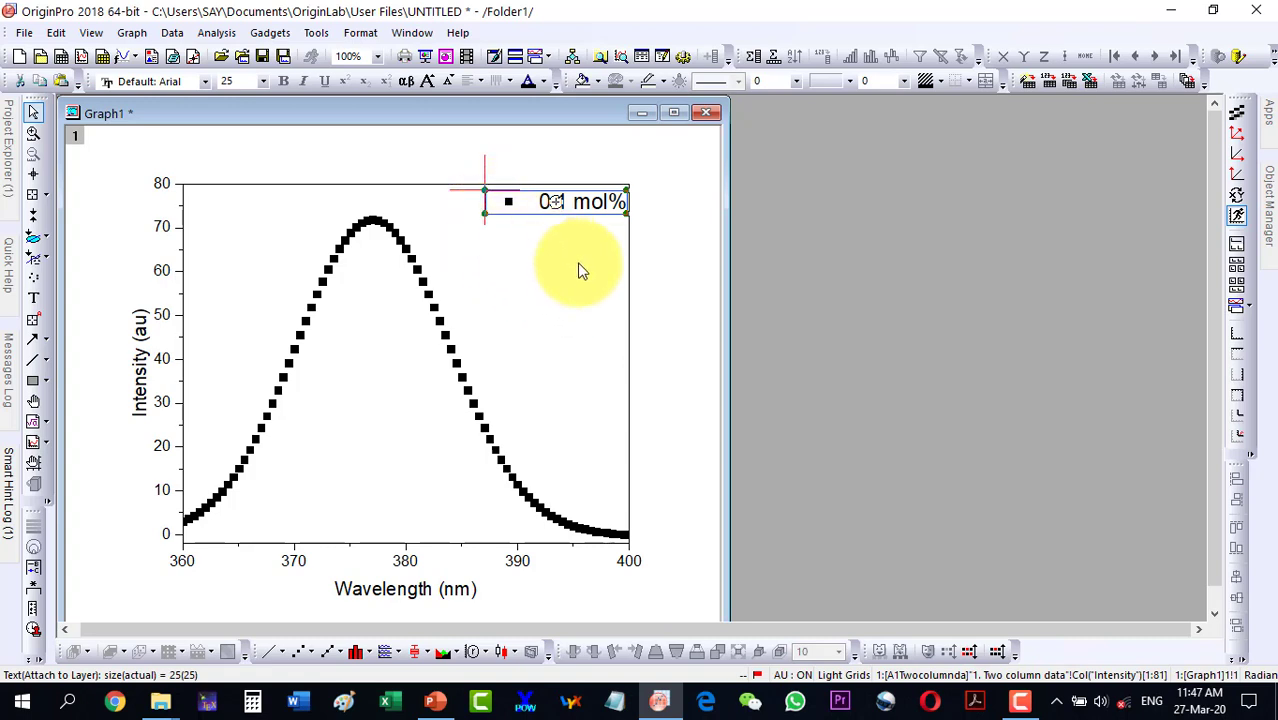
click(504, 208)
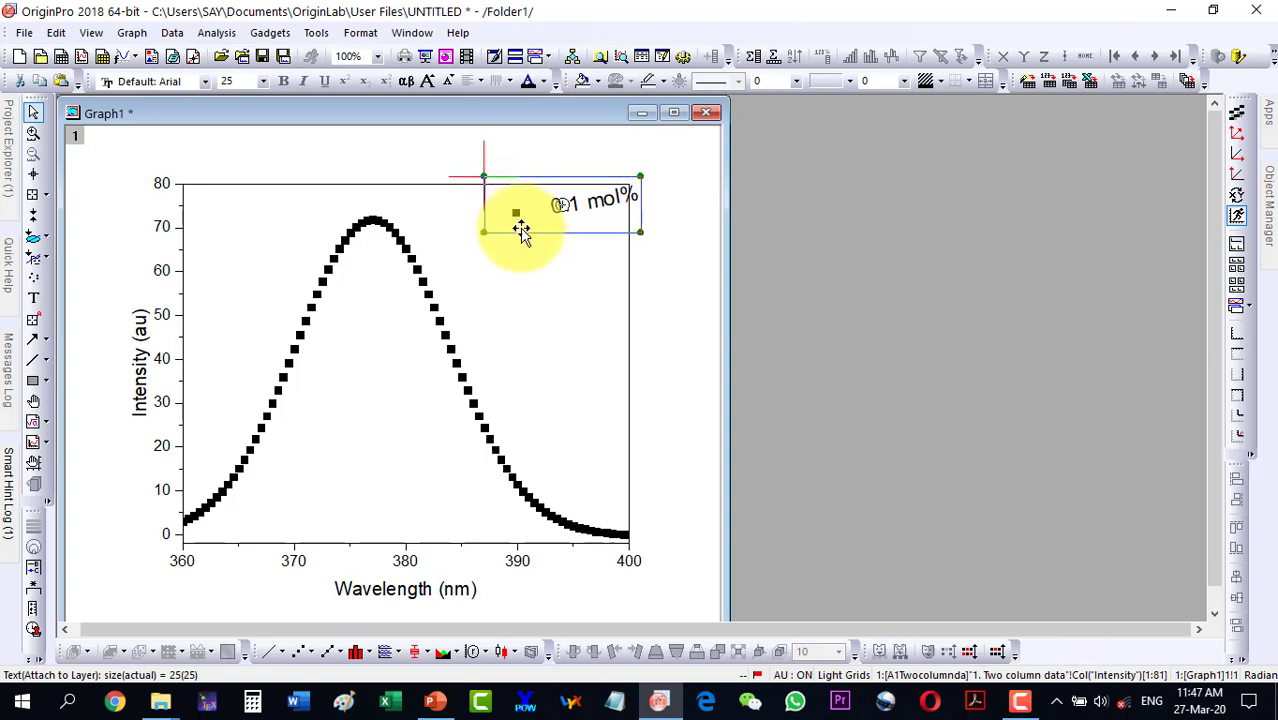
click(520, 250)
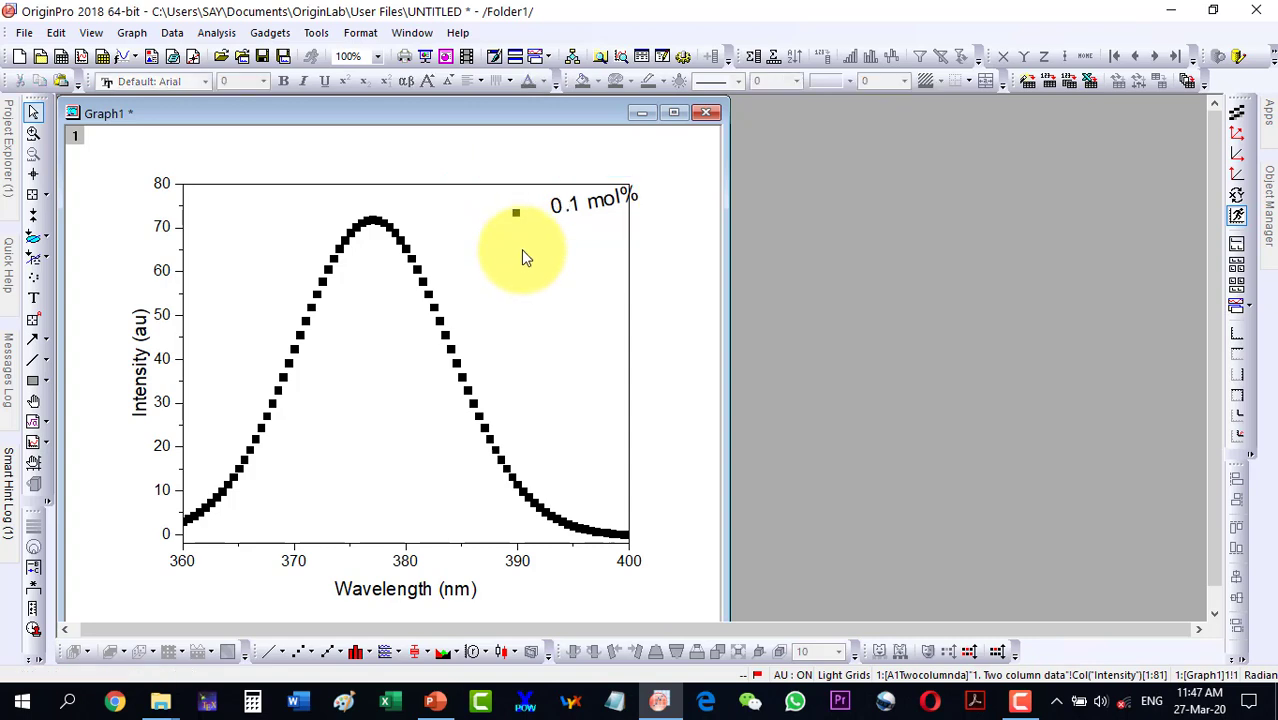
click(561, 206)
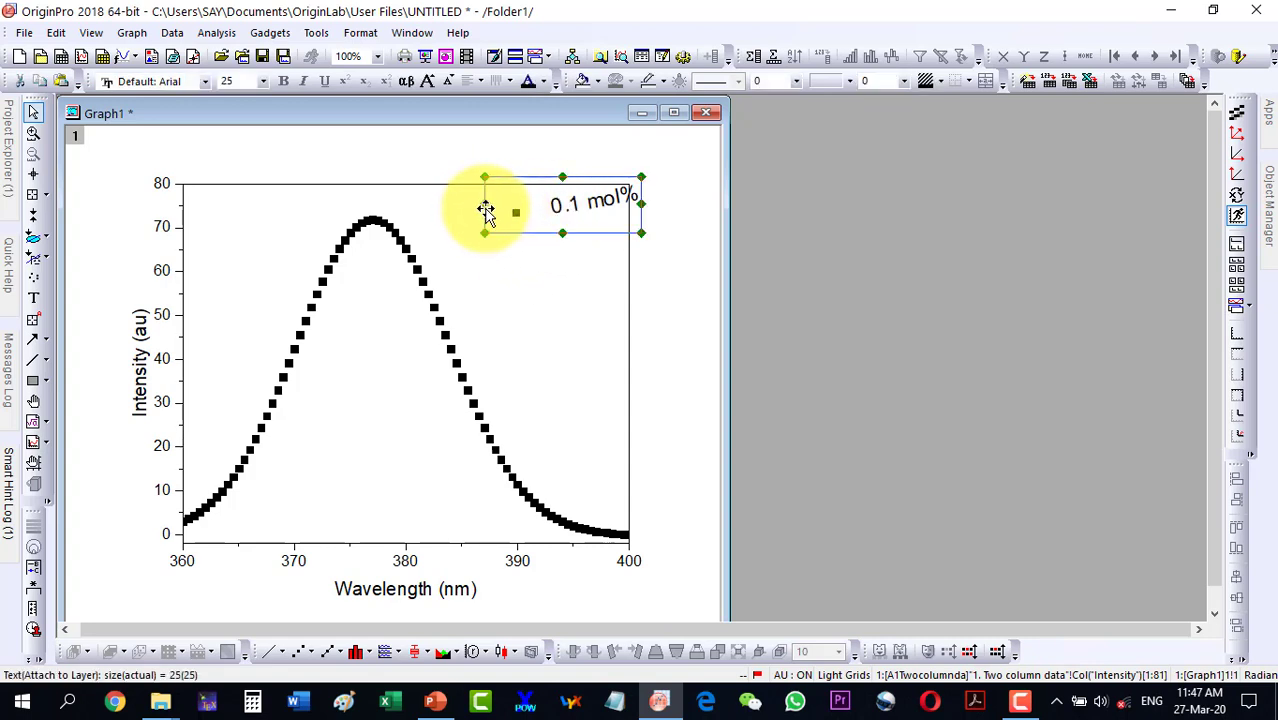
click(530, 213)
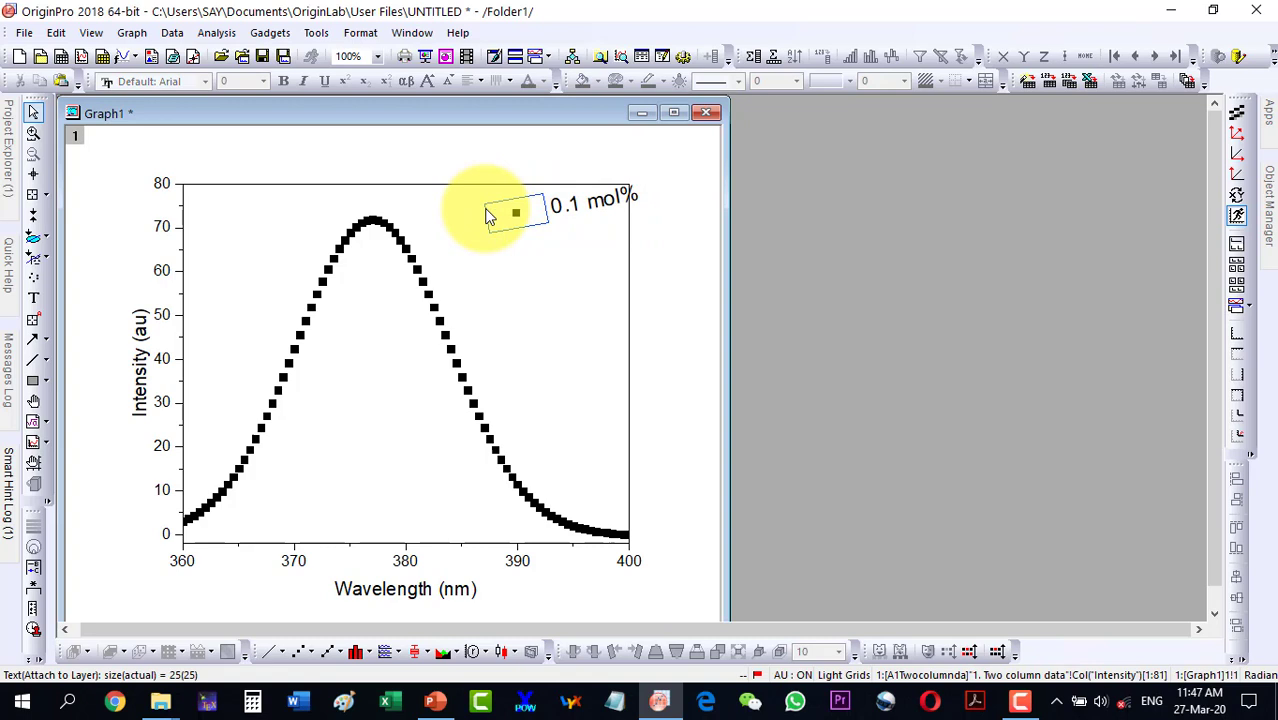
click(582, 203)
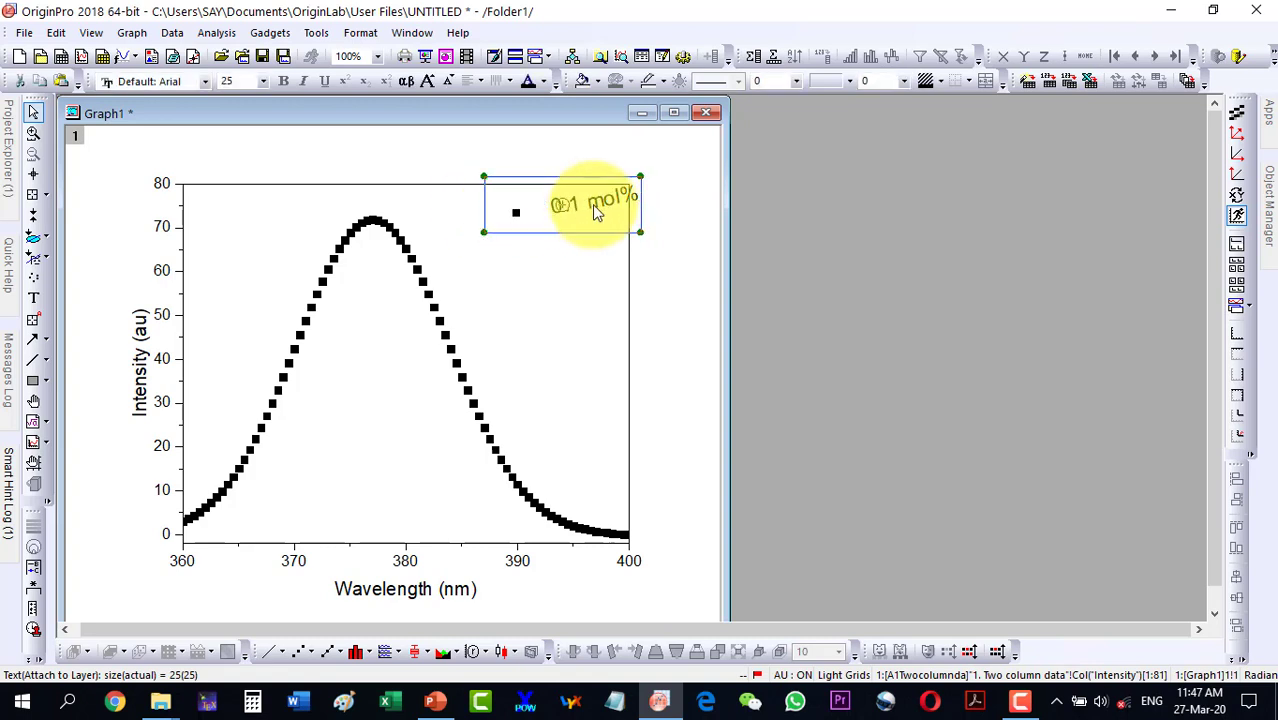
mouse_move(483, 178)
mouse_down()
mouse_move(500, 159)
mouse_move(486, 164)
mouse_up()
click(565, 238)
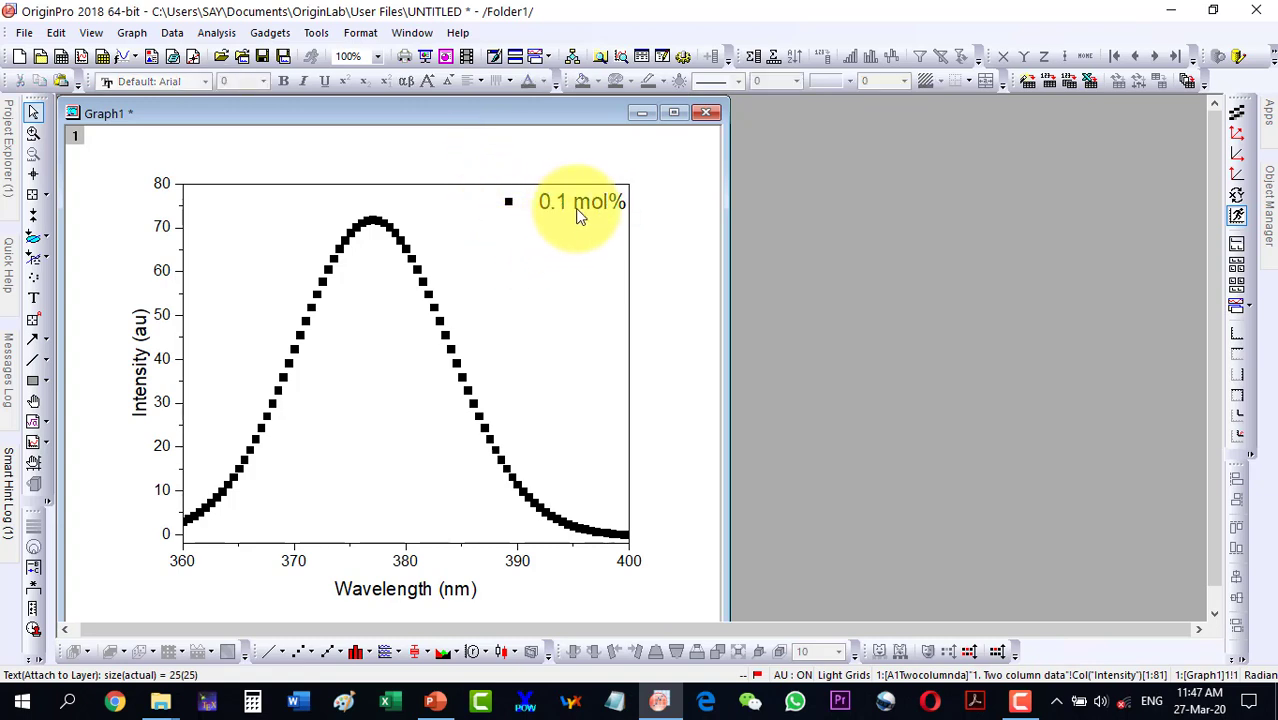
Enlarge the legend text to size 36.5, keeping it inside the plot frame.
click(577, 208)
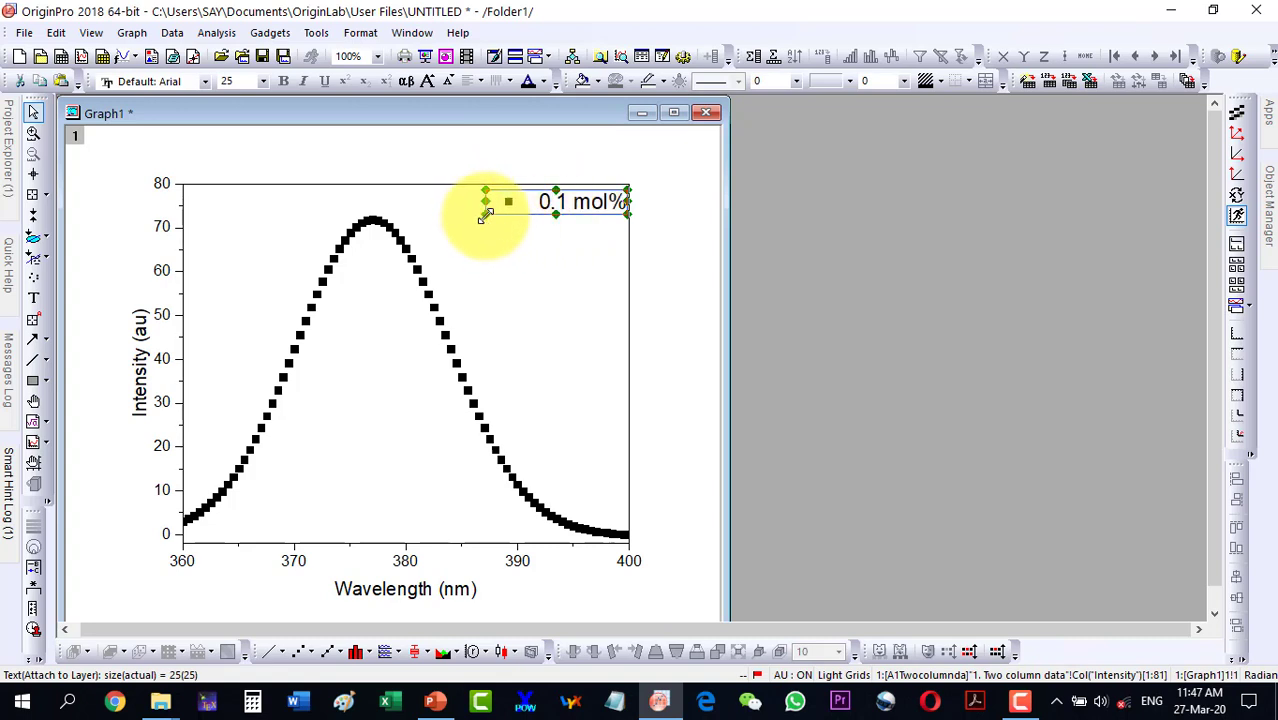
drag(486, 214, 487, 213)
click(670, 289)
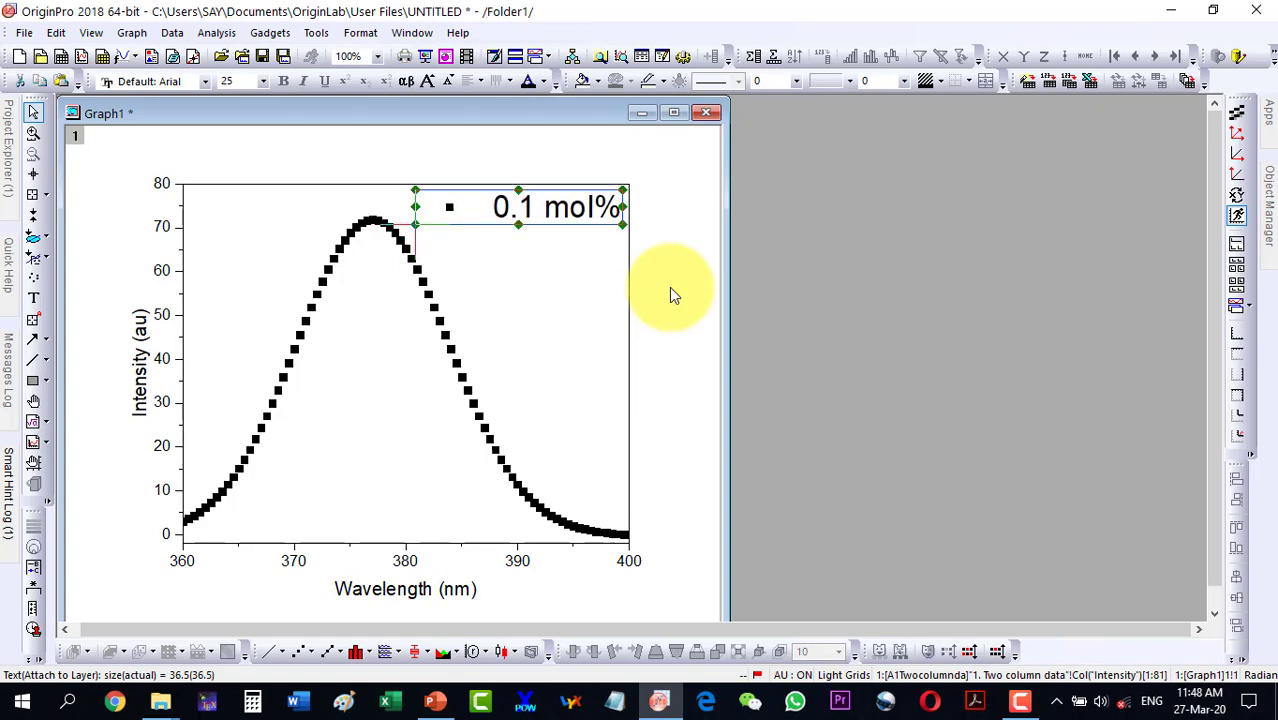
click(571, 277)
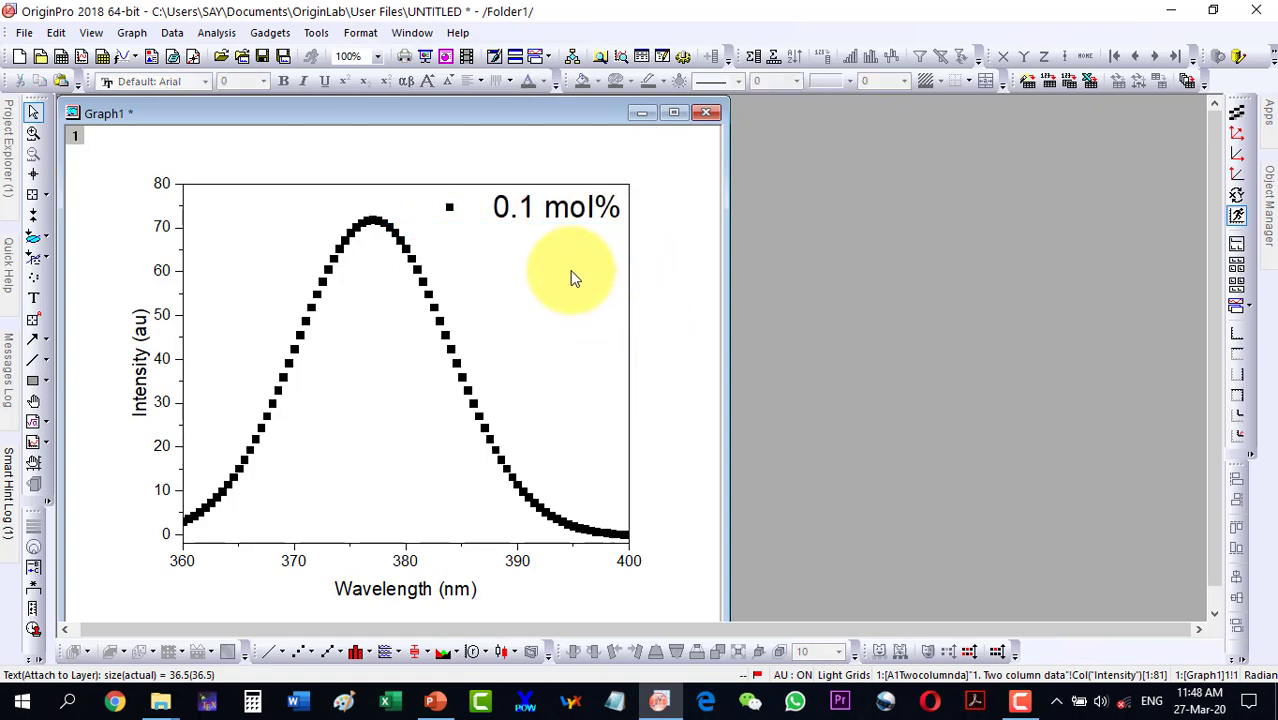
Nudge the enlarged legend in small increments until it sits flush in the upper-right corner of the plot frame.
click(551, 218)
key(Right)
key(Down)
key(Down)
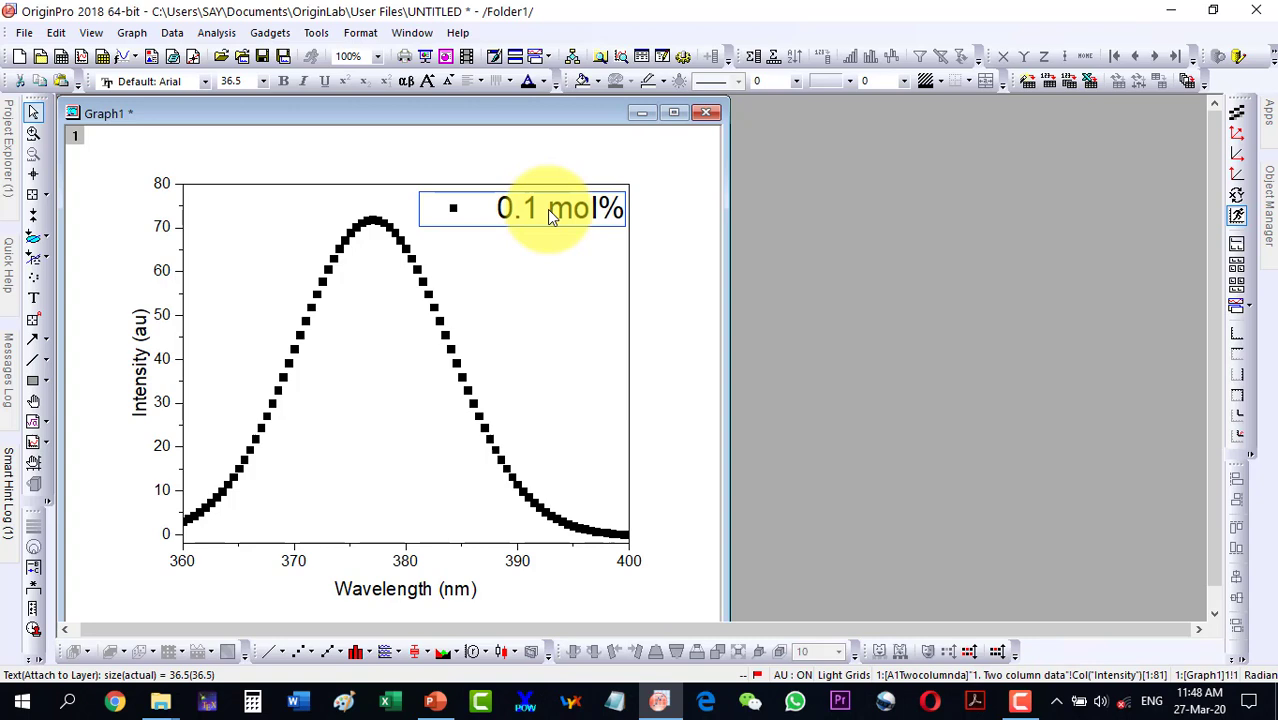
key(Down)
key(Down)
key(Down)
key(Down)
key(Down)
key(Down)
key(Down)
key(Down)
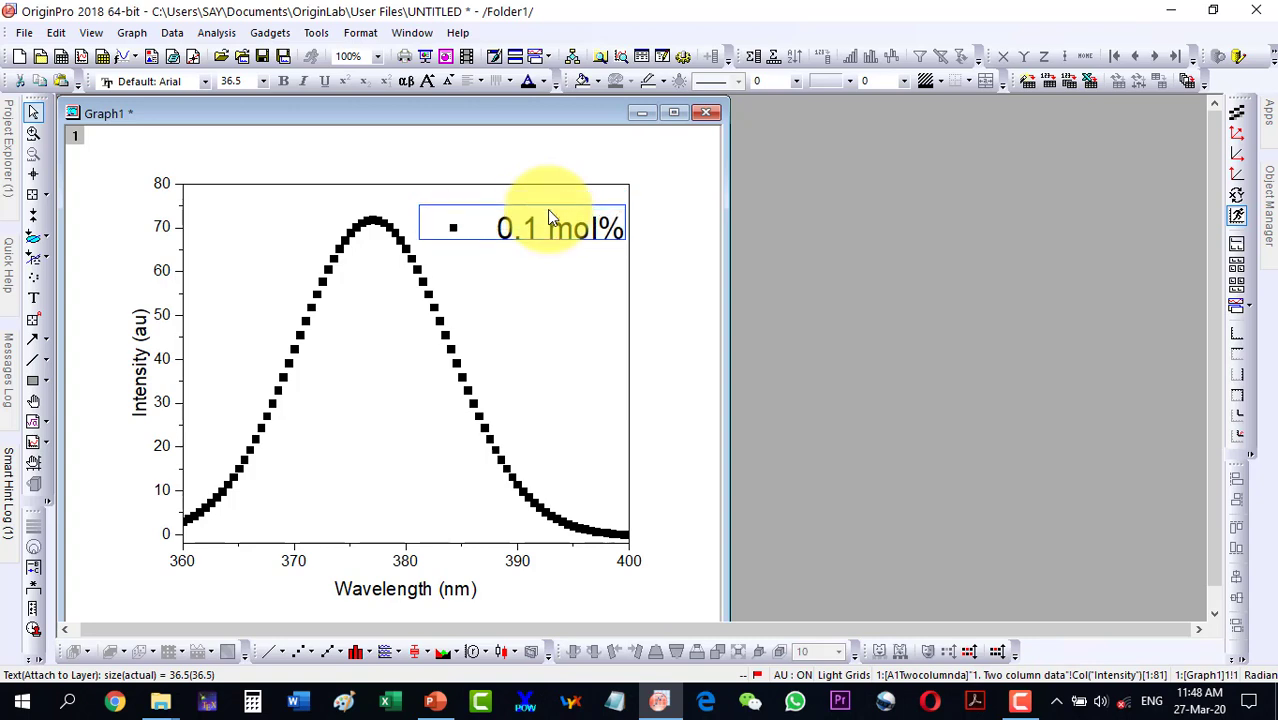
key(Up)
key(Up)
key(Up)
key(Up)
key(Up)
key(Up)
key(Up)
key(Up)
key(Up)
key(Up)
key(Up)
key(Up)
key(Up)
key(Right)
key(Right)
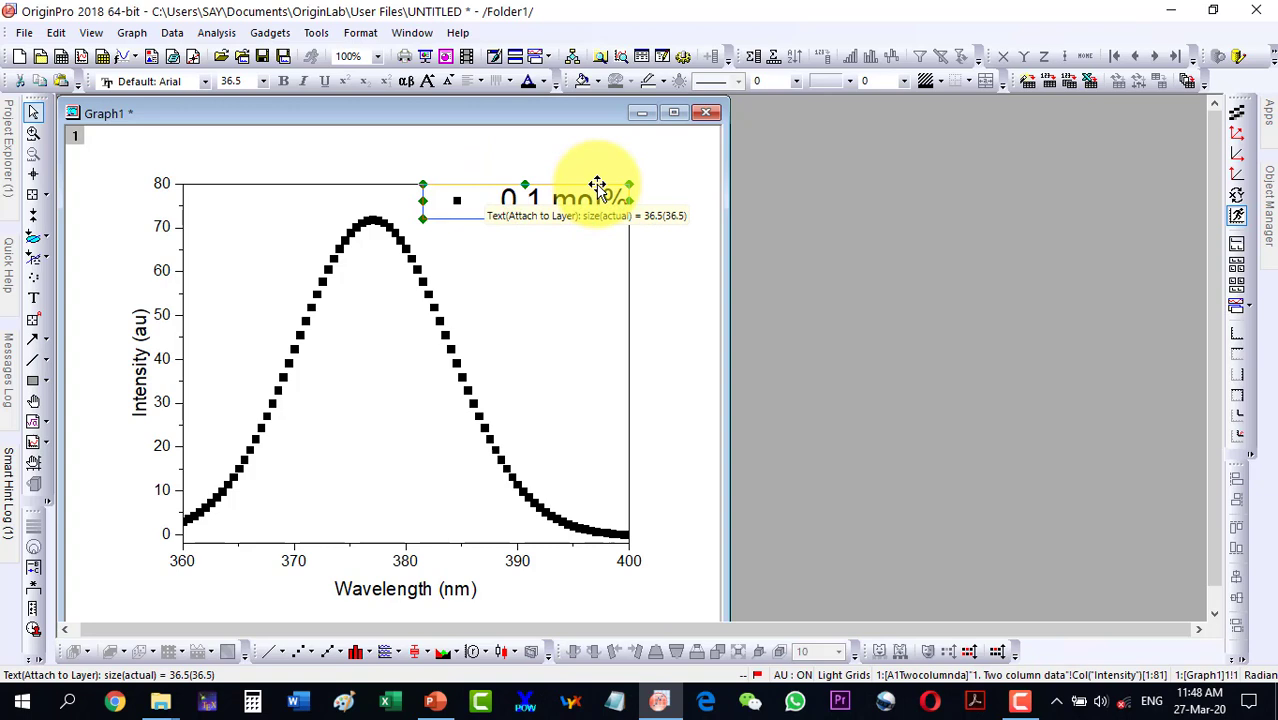
click(583, 252)
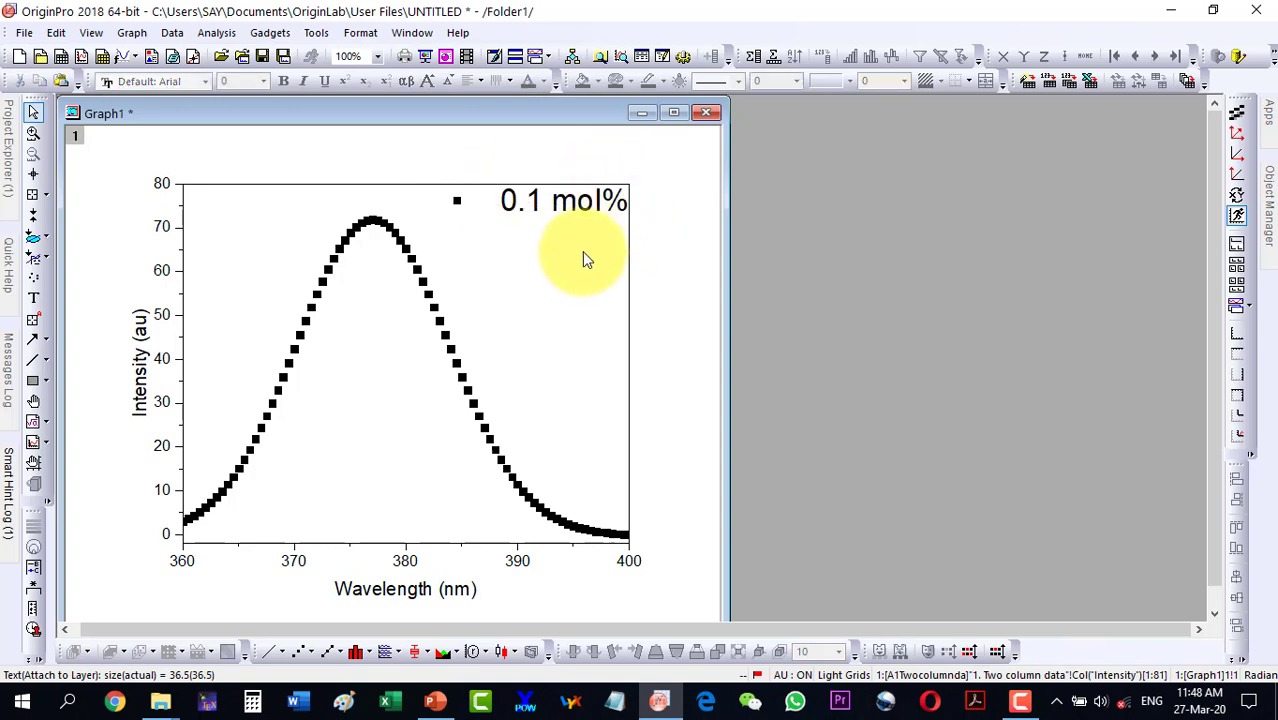
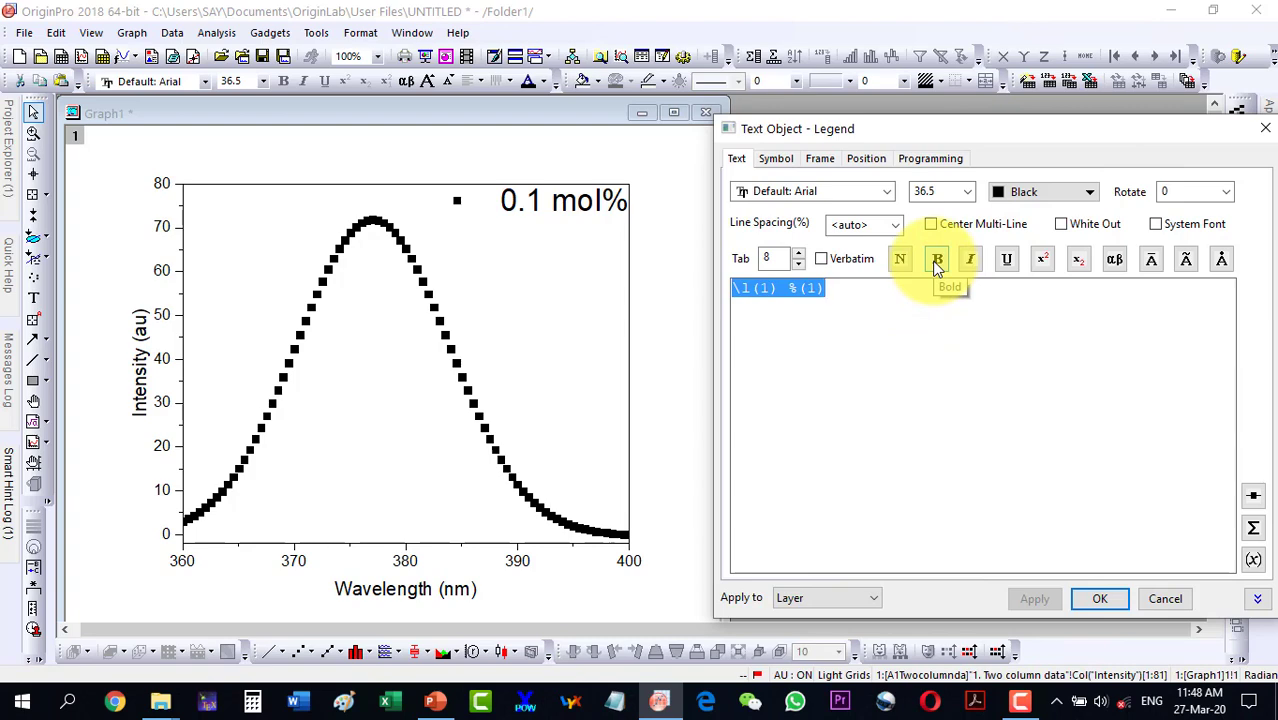
Make the whole 0.1 mol% legend text bold.
click(937, 261)
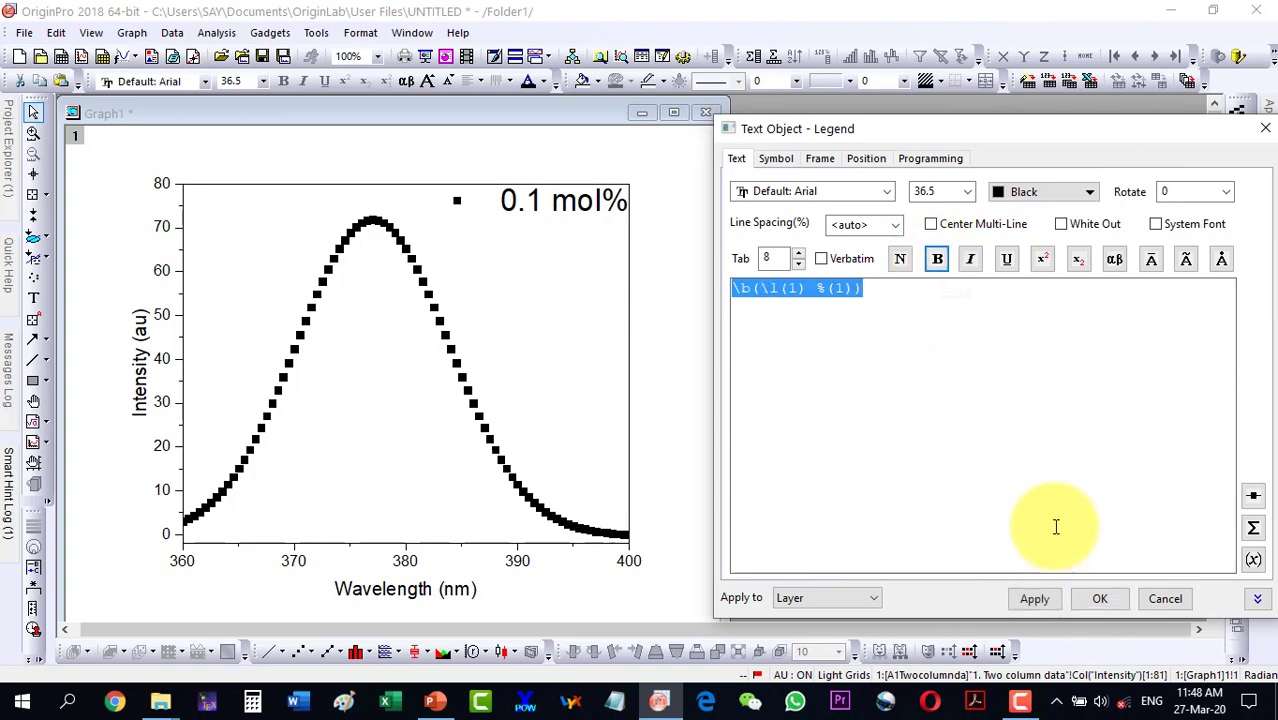
click(1090, 600)
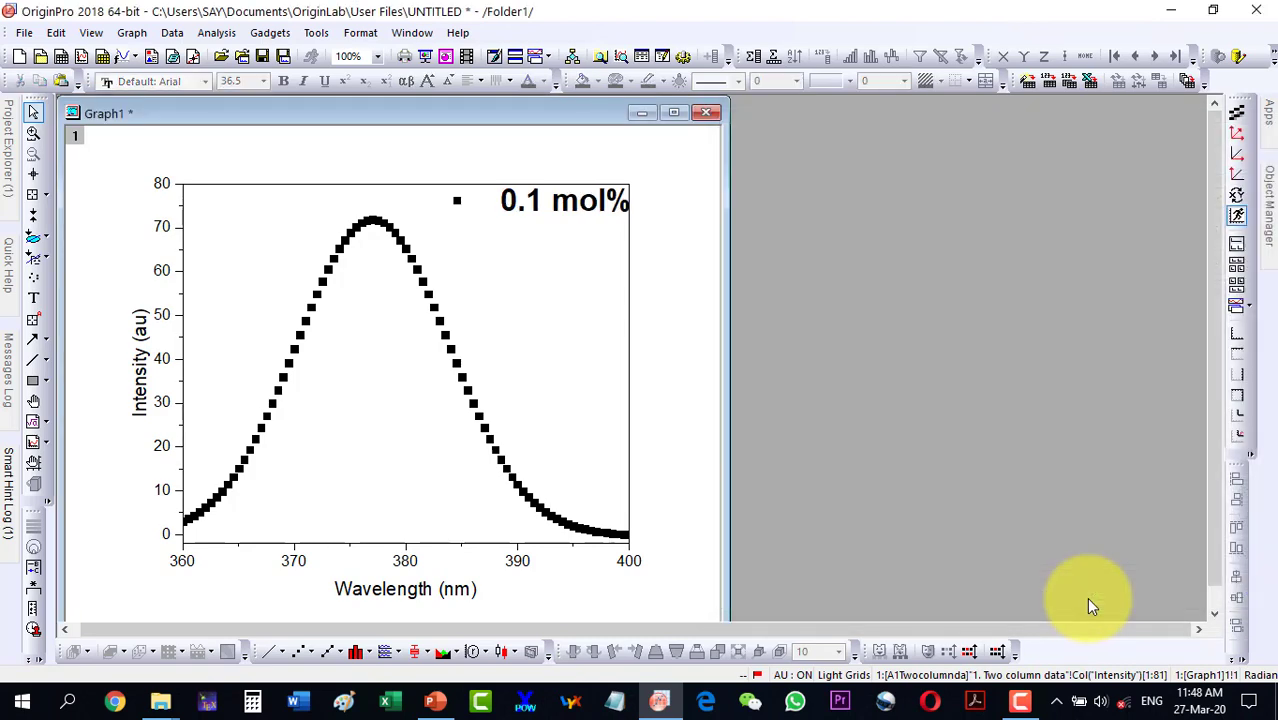
double_click(562, 204)
double_click(562, 204)
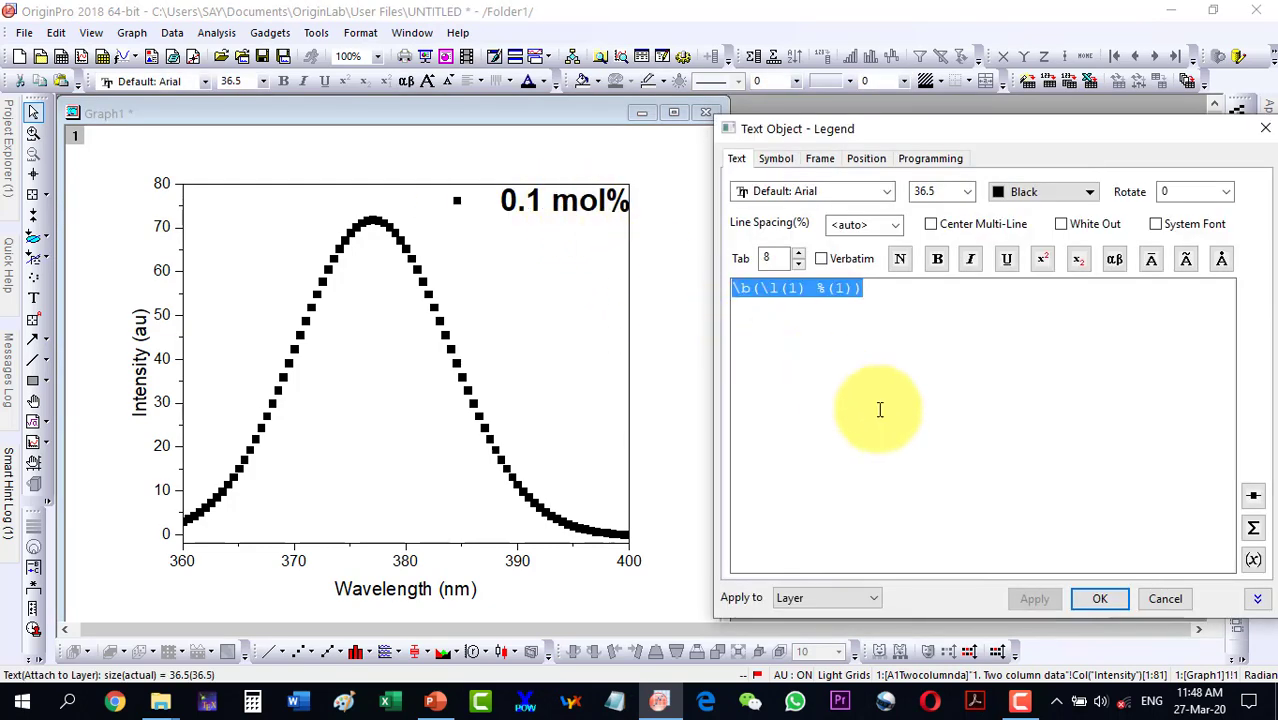
click(1150, 597)
click(541, 203)
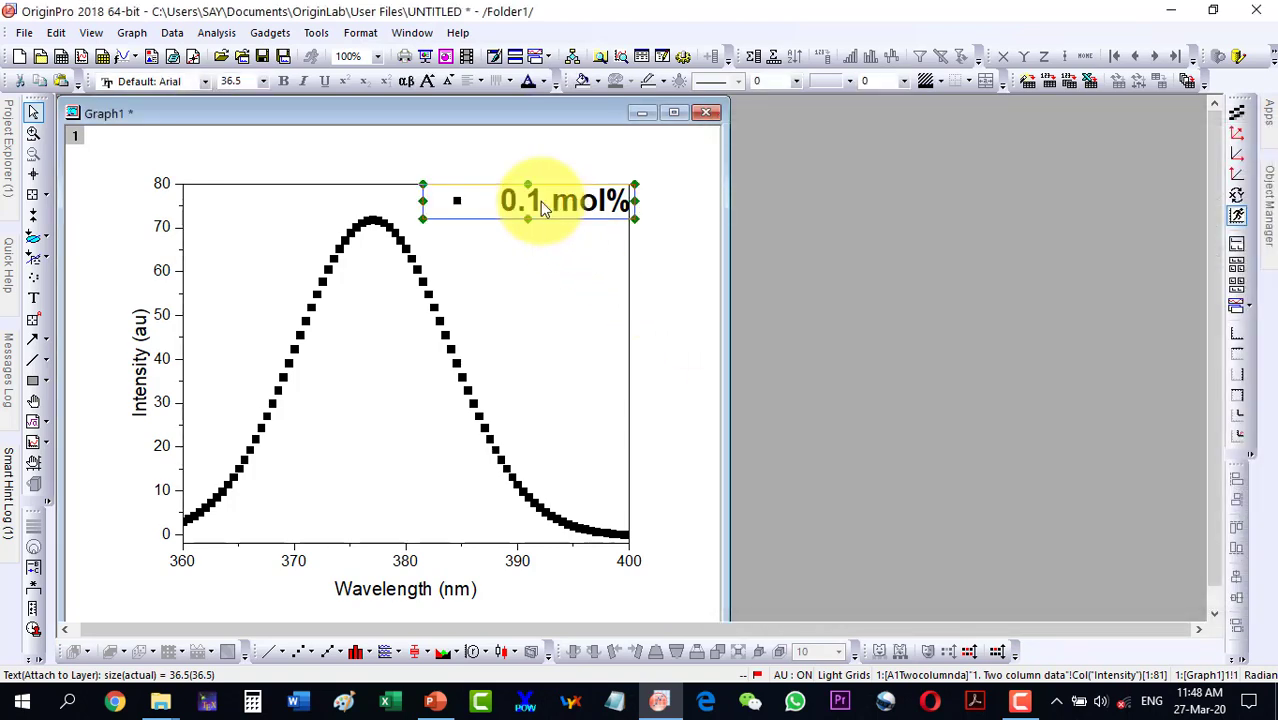
Review the symbol, frame and position settings of the 0.1 mol% legend, leaving them unchanged.
double_click(540, 201)
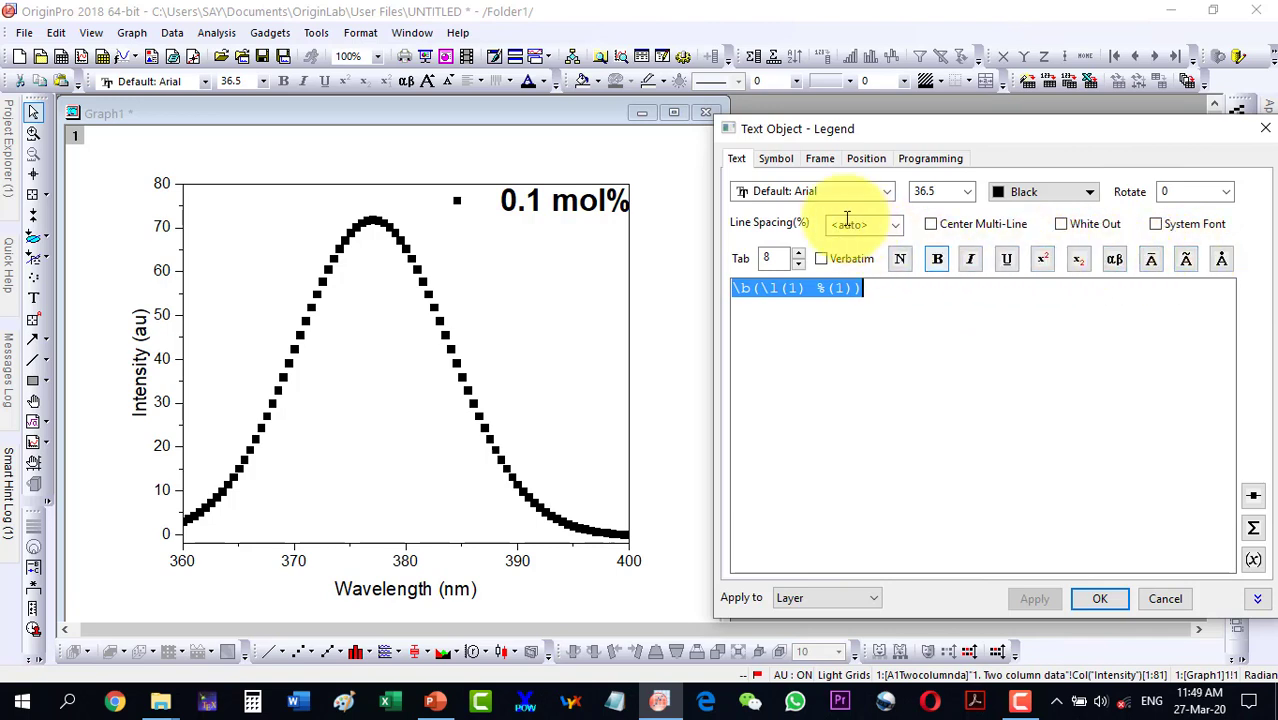
click(776, 159)
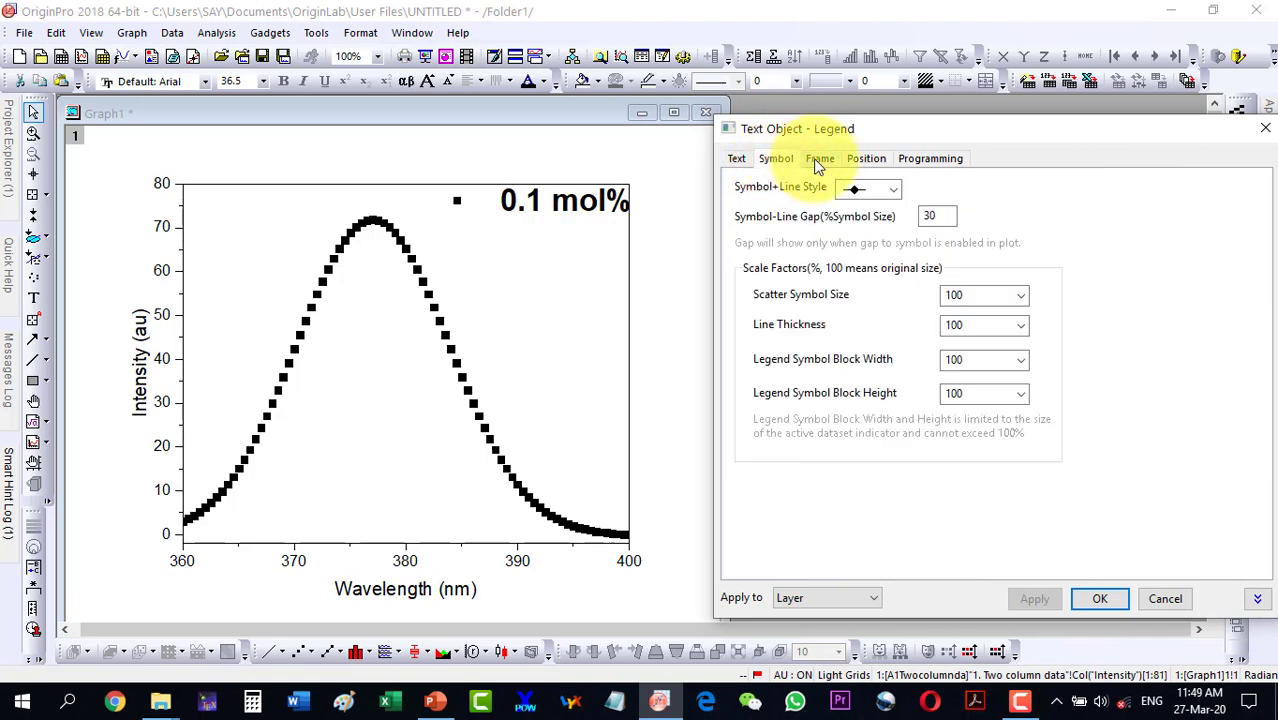
click(818, 160)
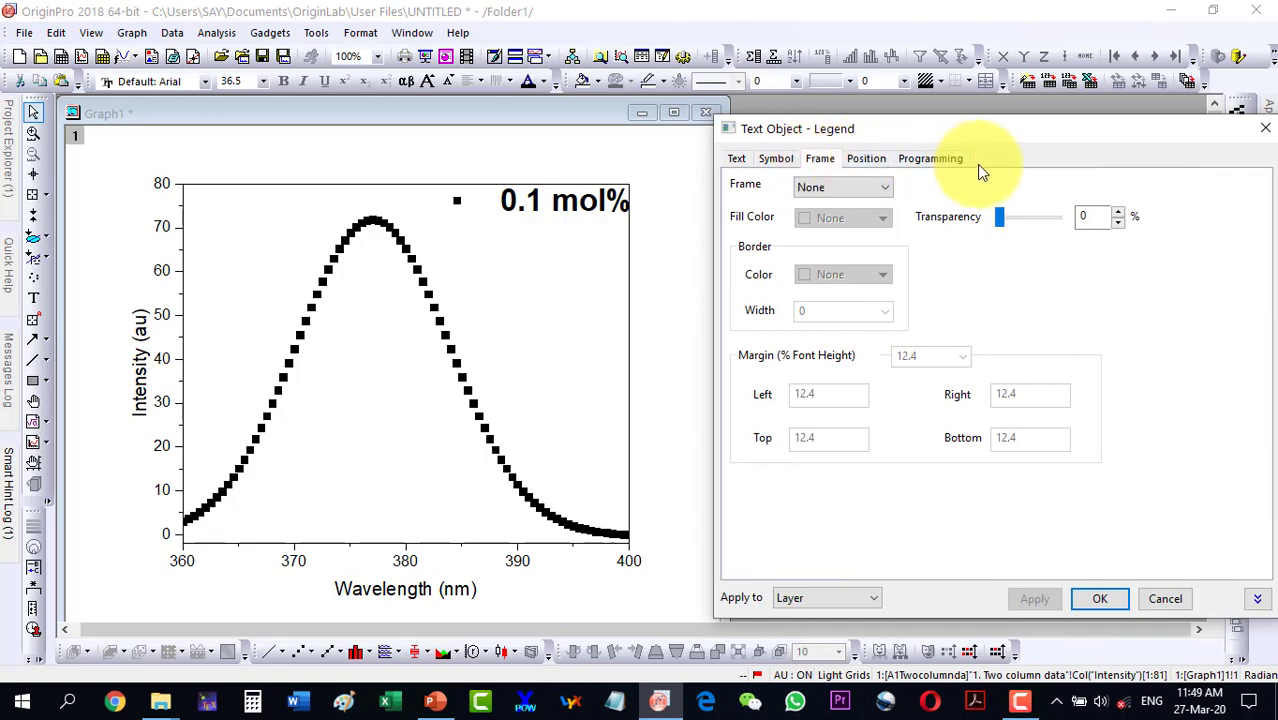
click(866, 160)
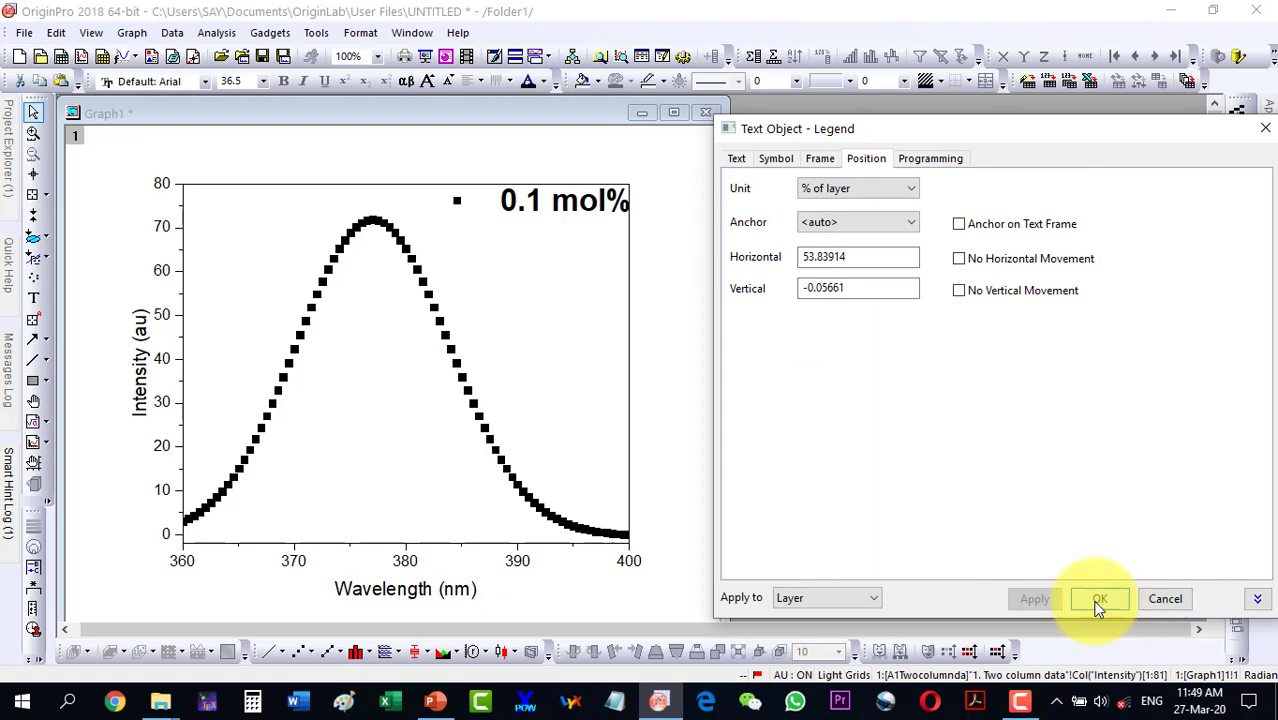
click(1150, 600)
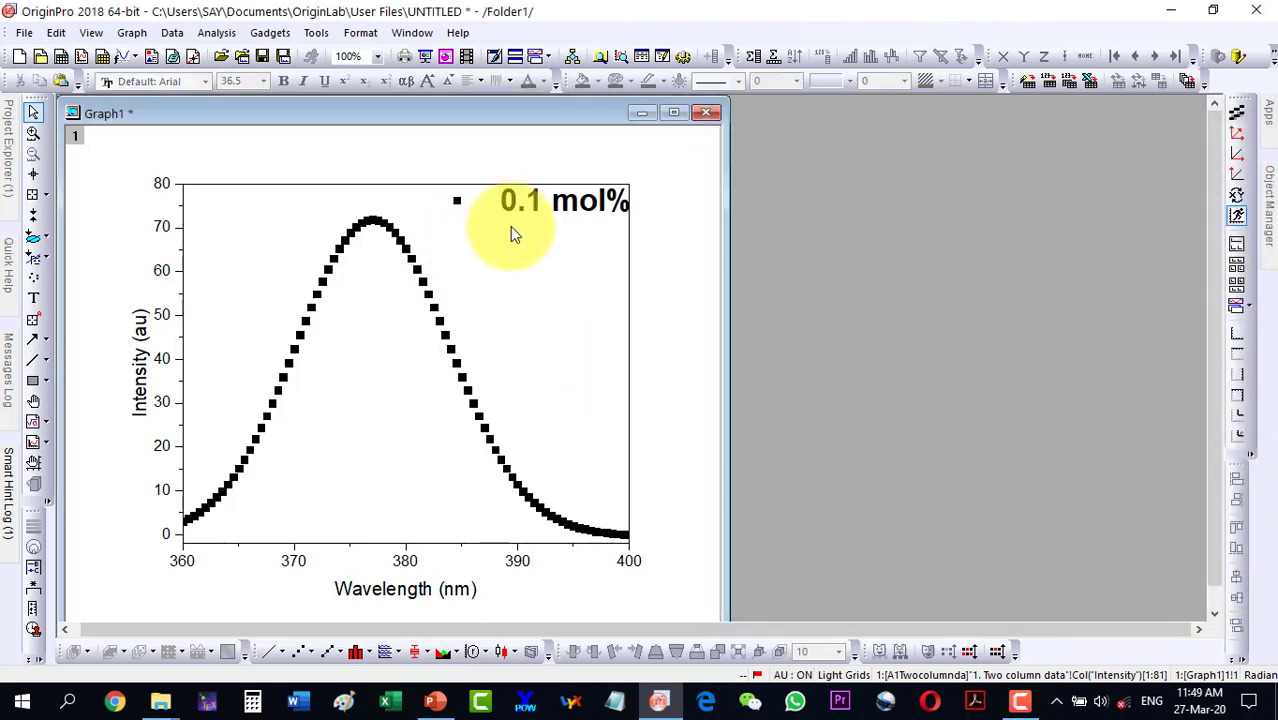
Set the legend text to size 20 without bold formatting, and move the legend into the upper-right corner of the plot frame.
double_click(549, 204)
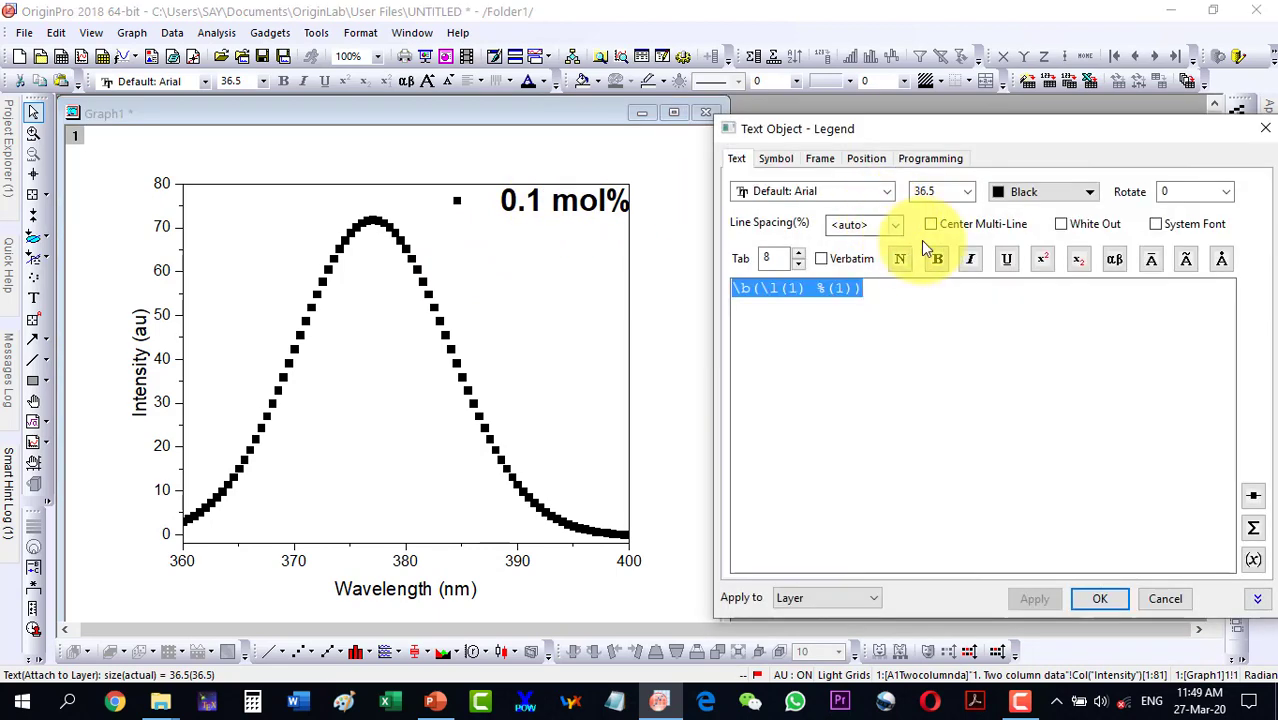
click(966, 191)
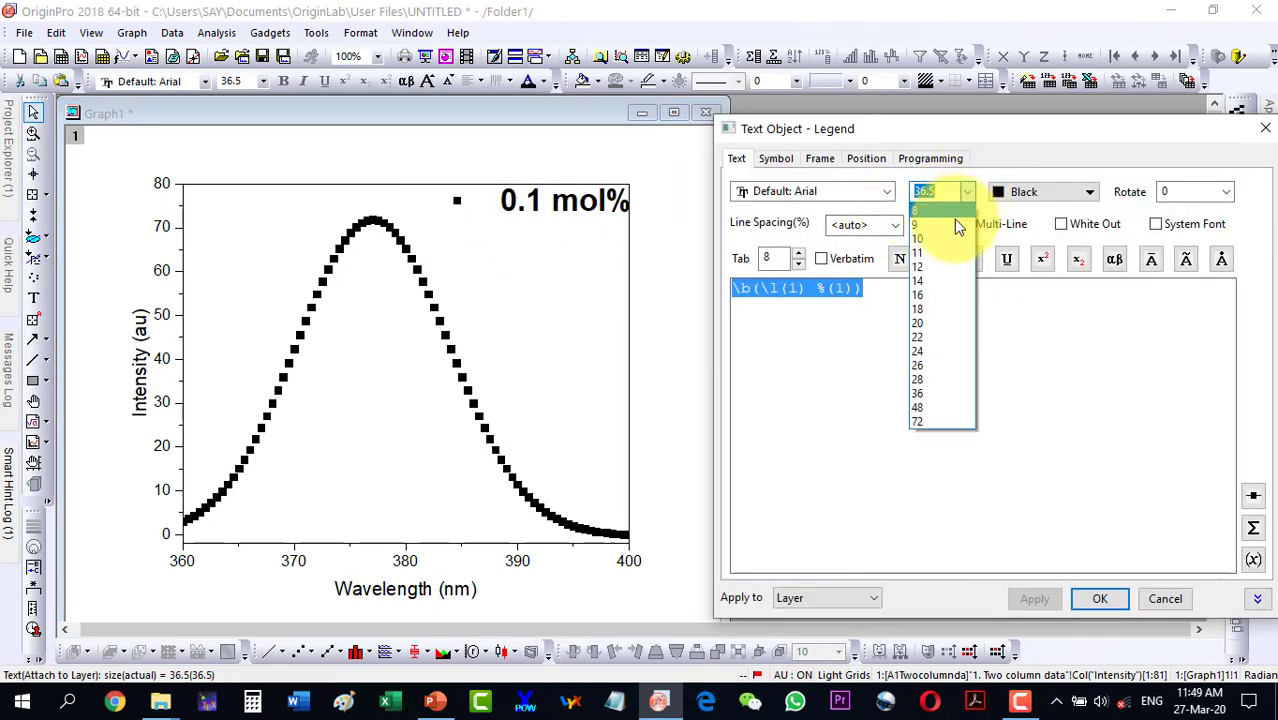
click(925, 321)
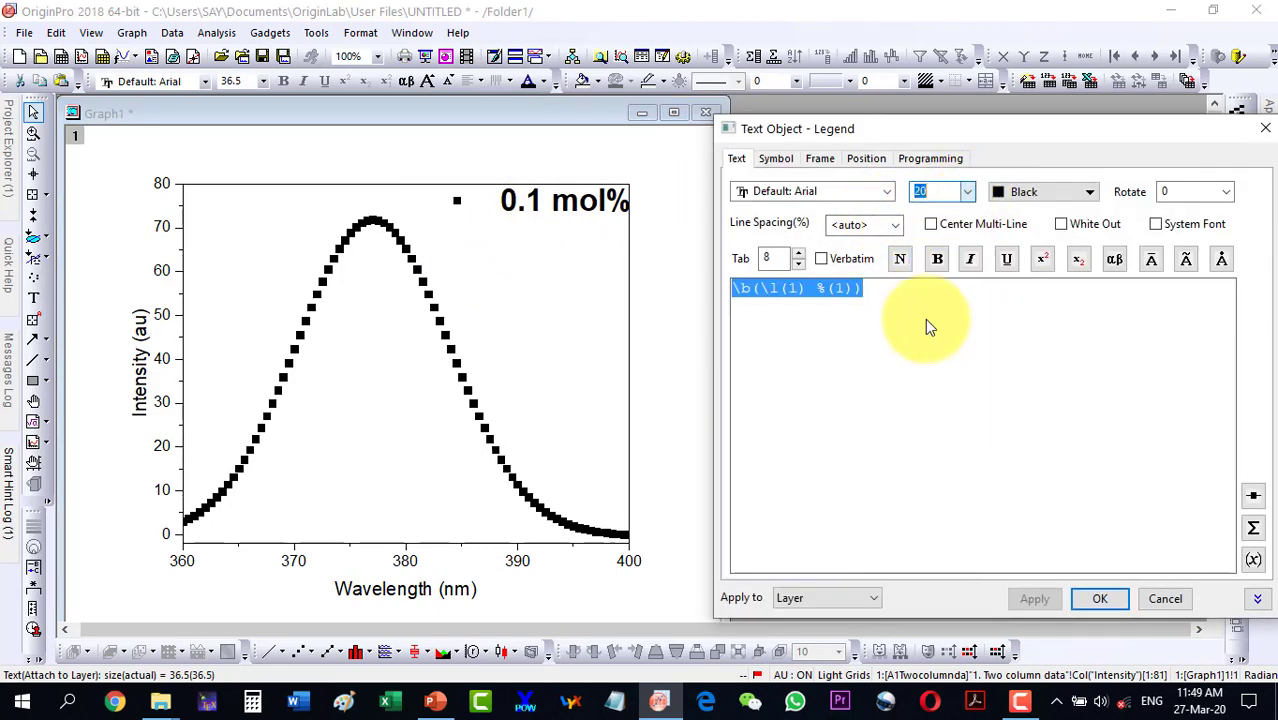
click(937, 259)
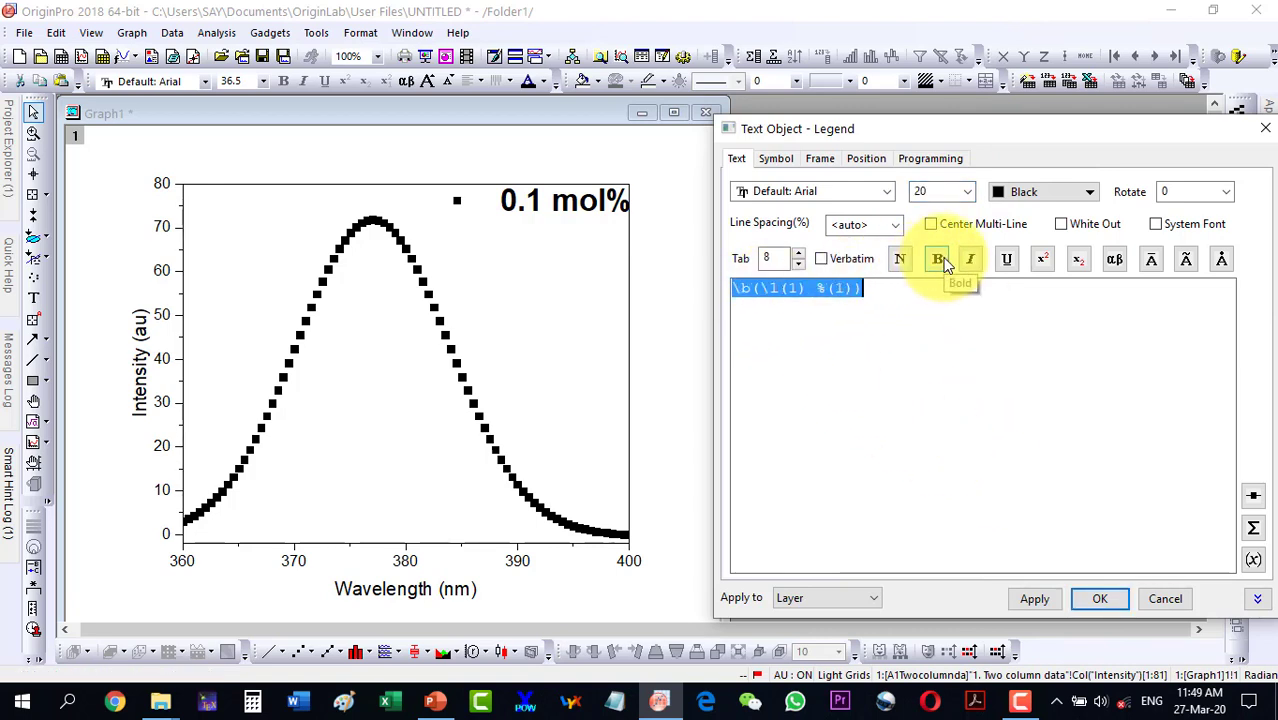
click(908, 261)
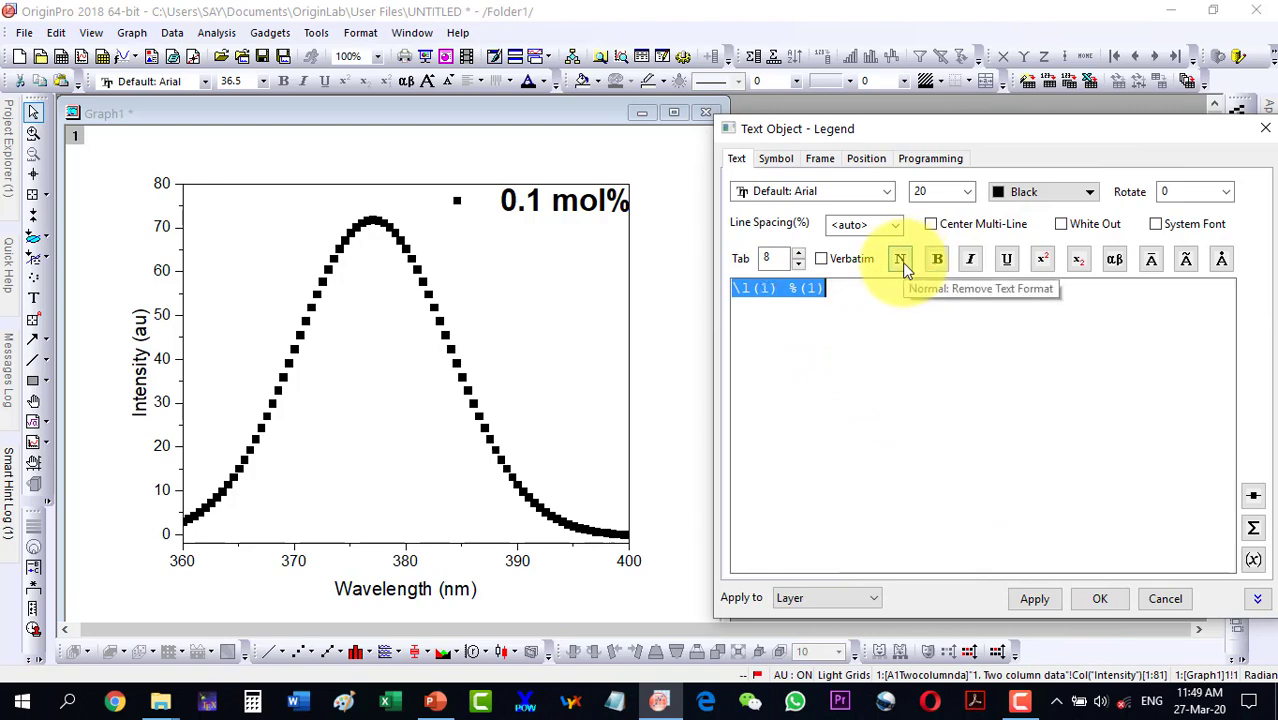
click(1096, 598)
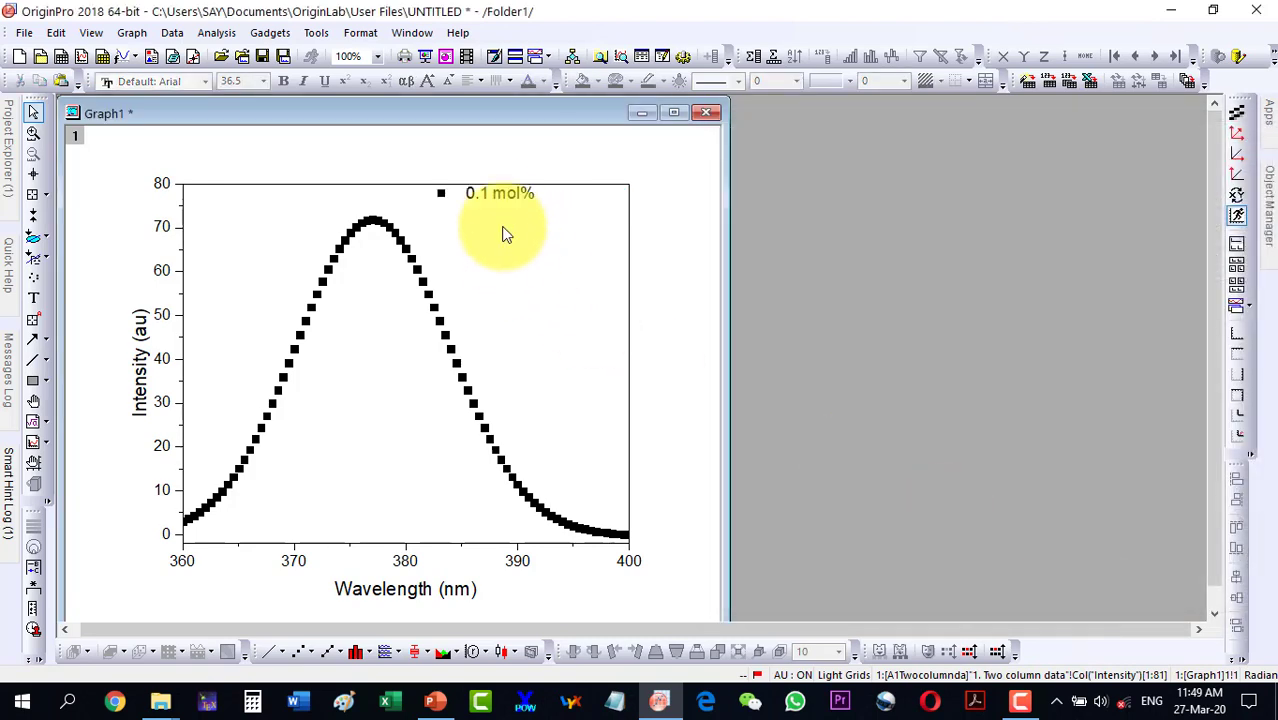
drag(502, 200, 587, 202)
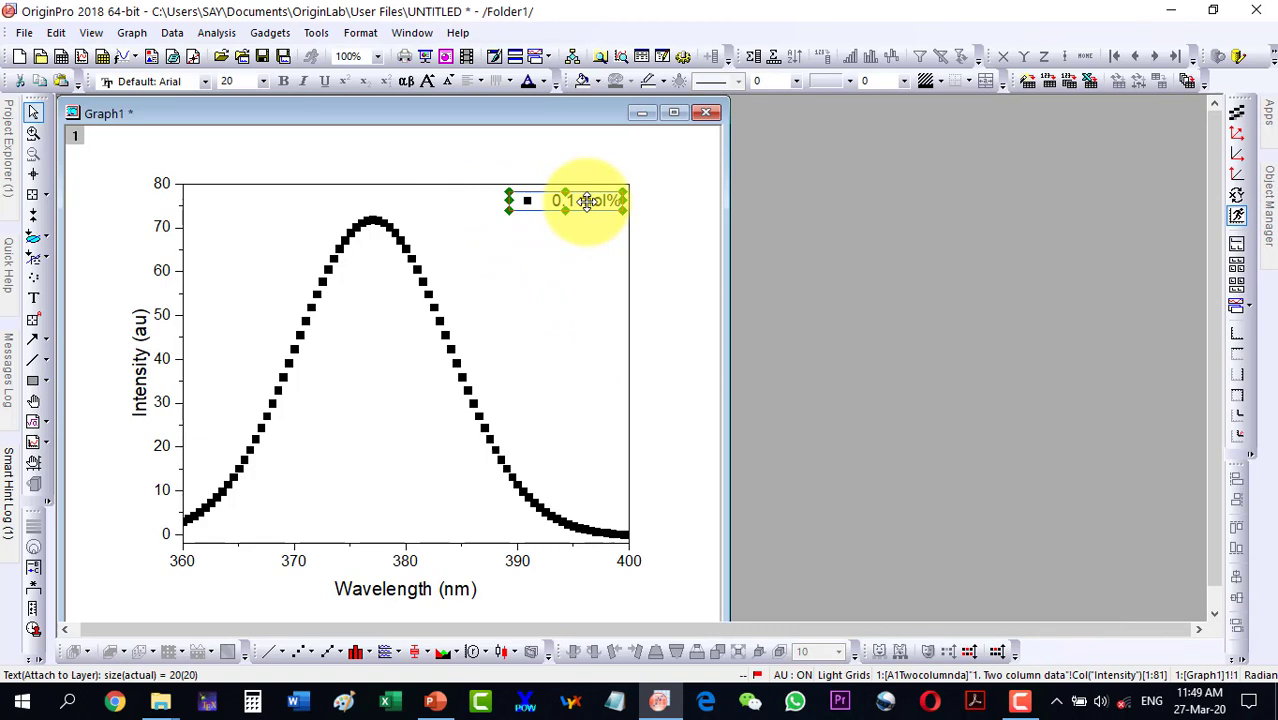
Try enlarging the legend text stepwise to size 42, and shrink it back to 20.
key(ctrl+shift+period)
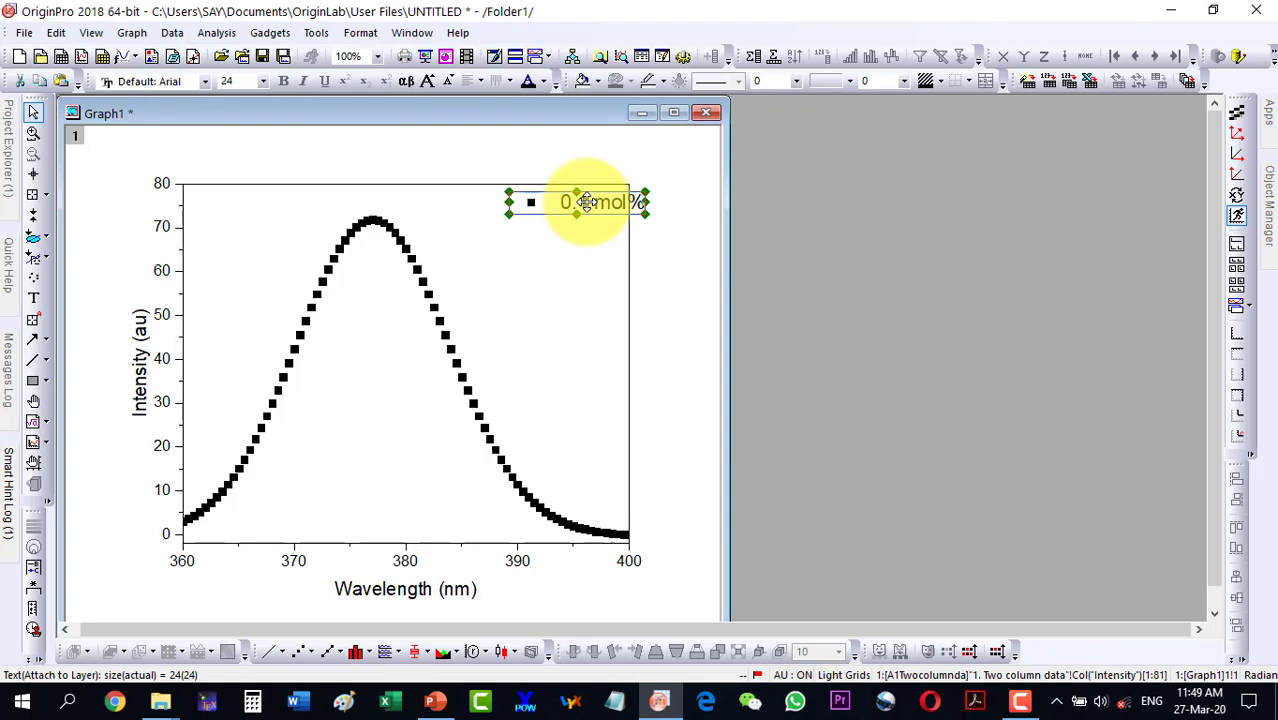
key(ctrl+shift+period)
key(ctrl+shift+period)
key(ctrl+shift+period)
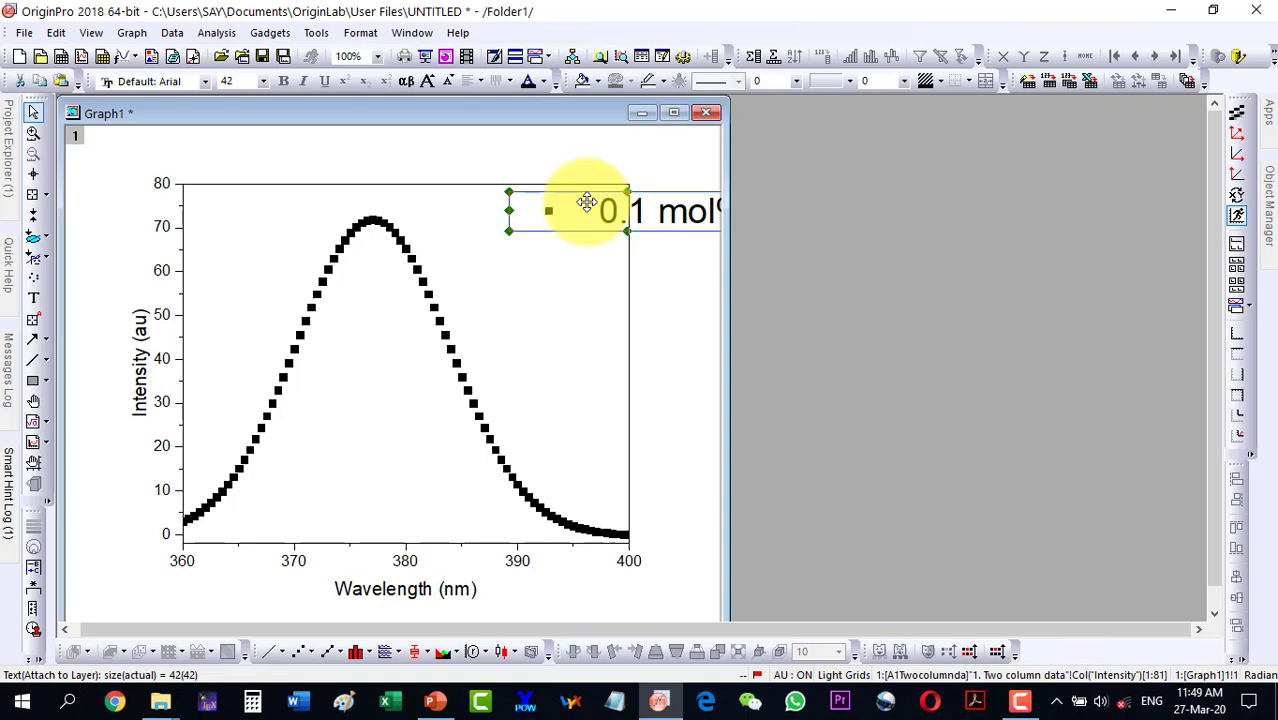
key(ctrl+shift+comma)
key(ctrl+shift+comma)
key(ctrl+shift+comma)
key(ctrl+shift+comma)
key(ctrl+shift+comma)
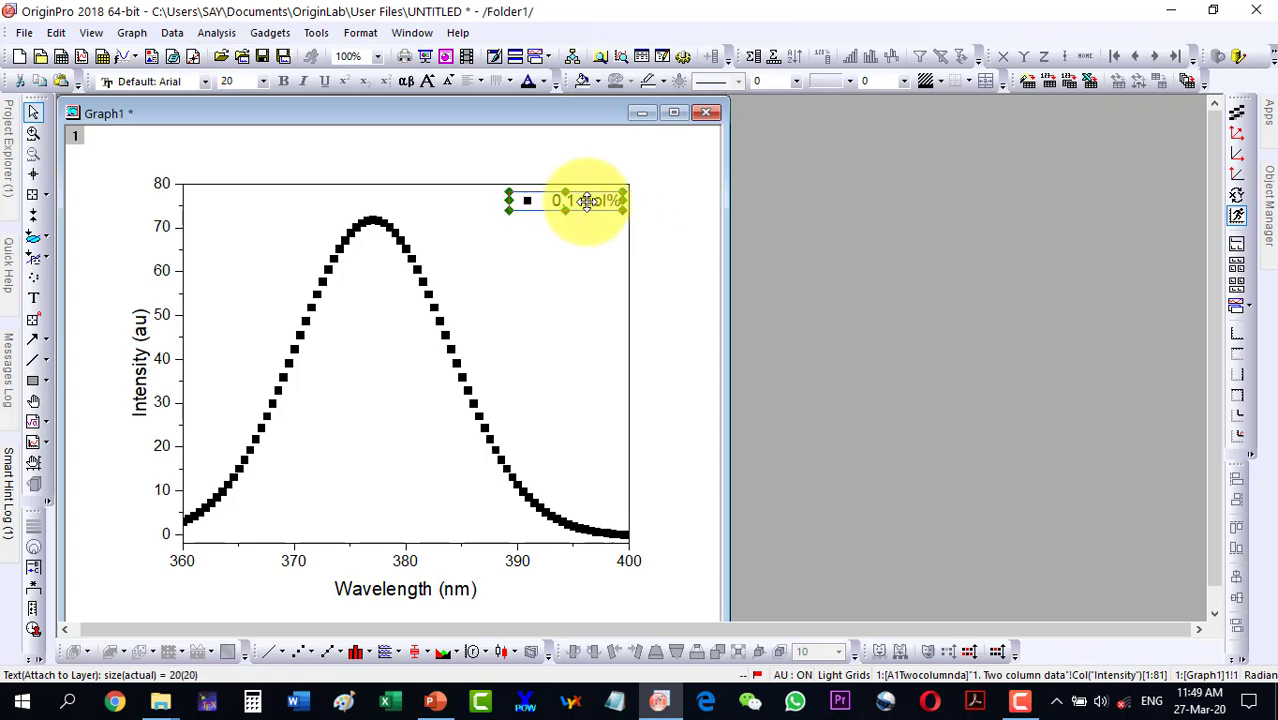
Enlarge the legend text to size 24 and move the legend fully inside the frame's upper-right corner.
key(ctrl+shift+period)
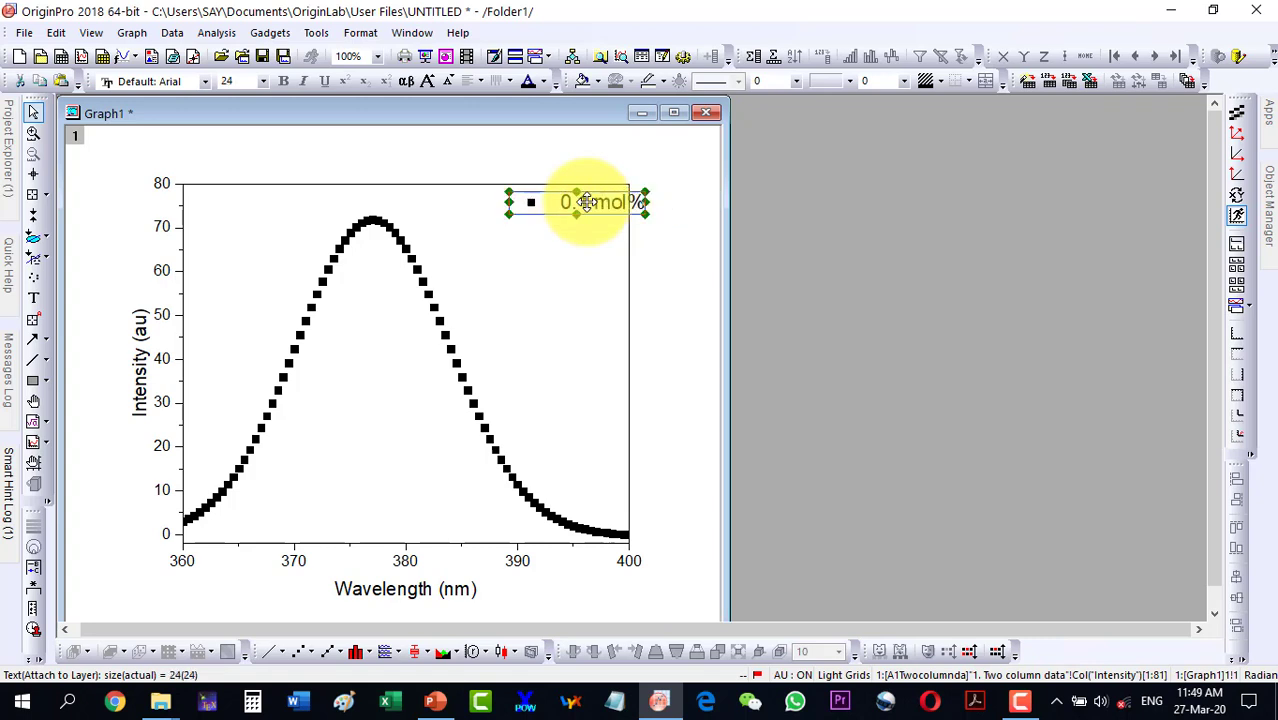
double_click(598, 202)
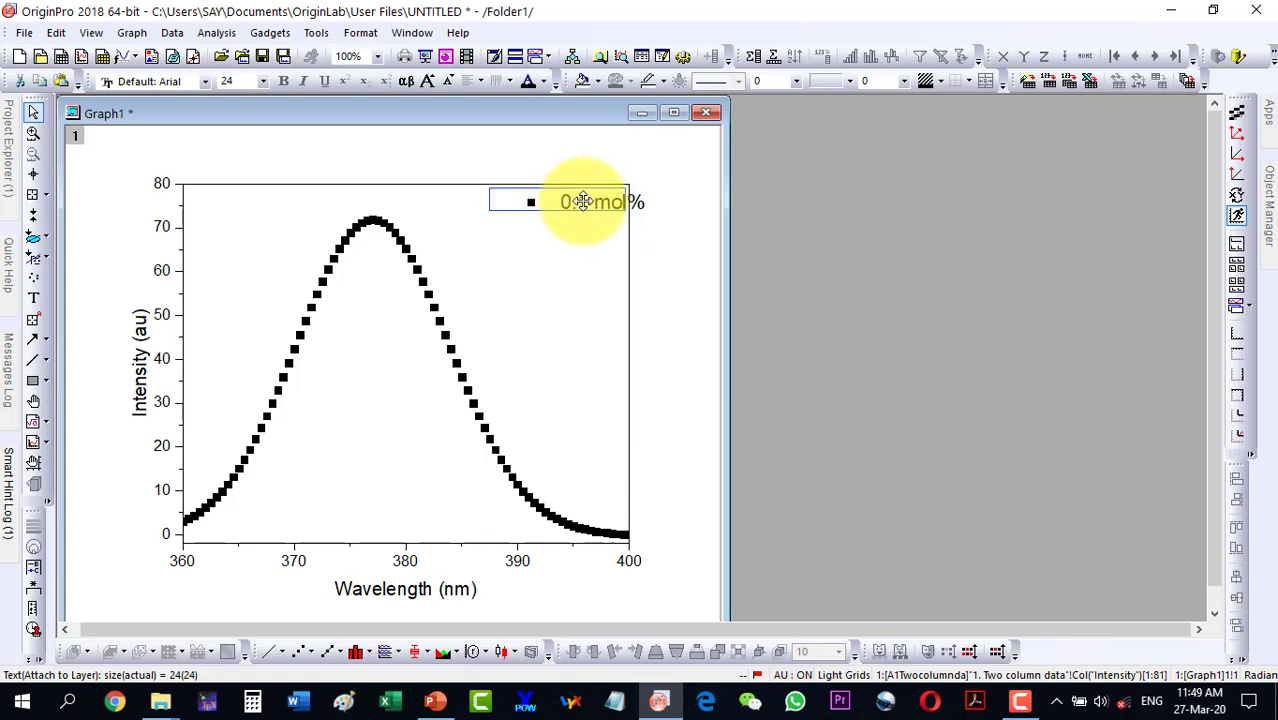
key(Escape)
click(653, 274)
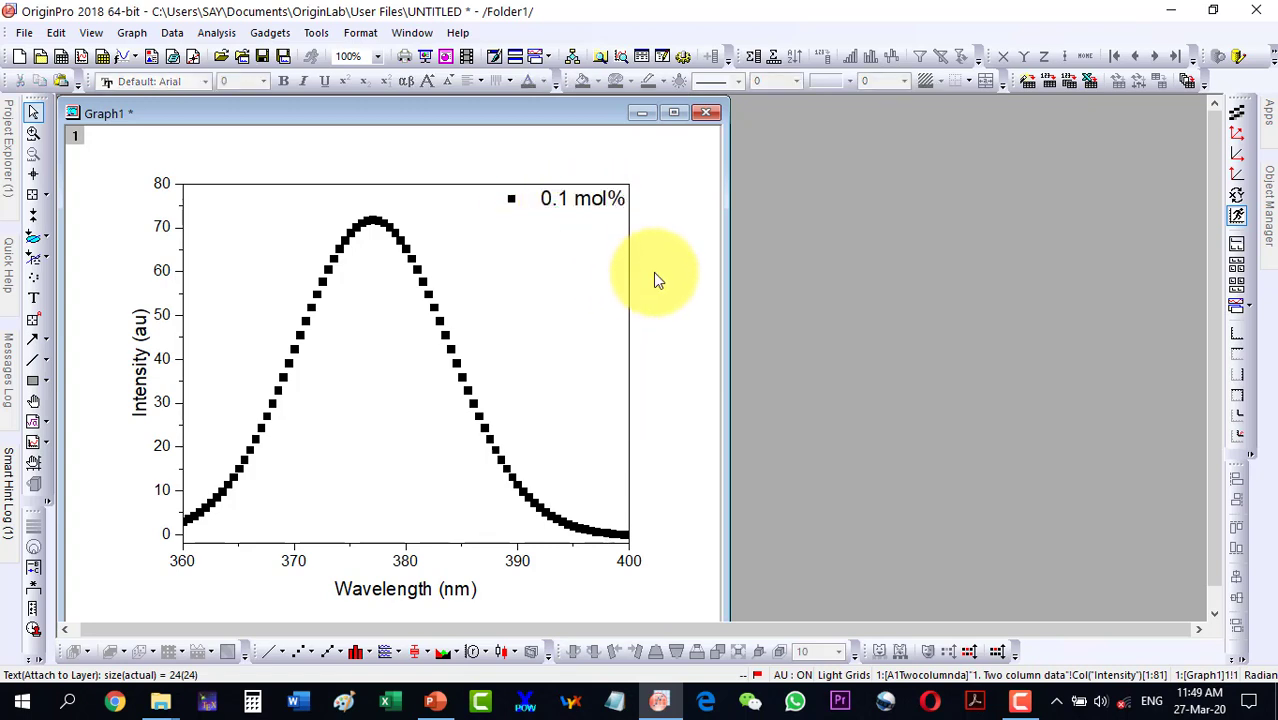
Open the plot properties of the wavelength-intensity scatter data, keeping part of the curve in view.
click(331, 277)
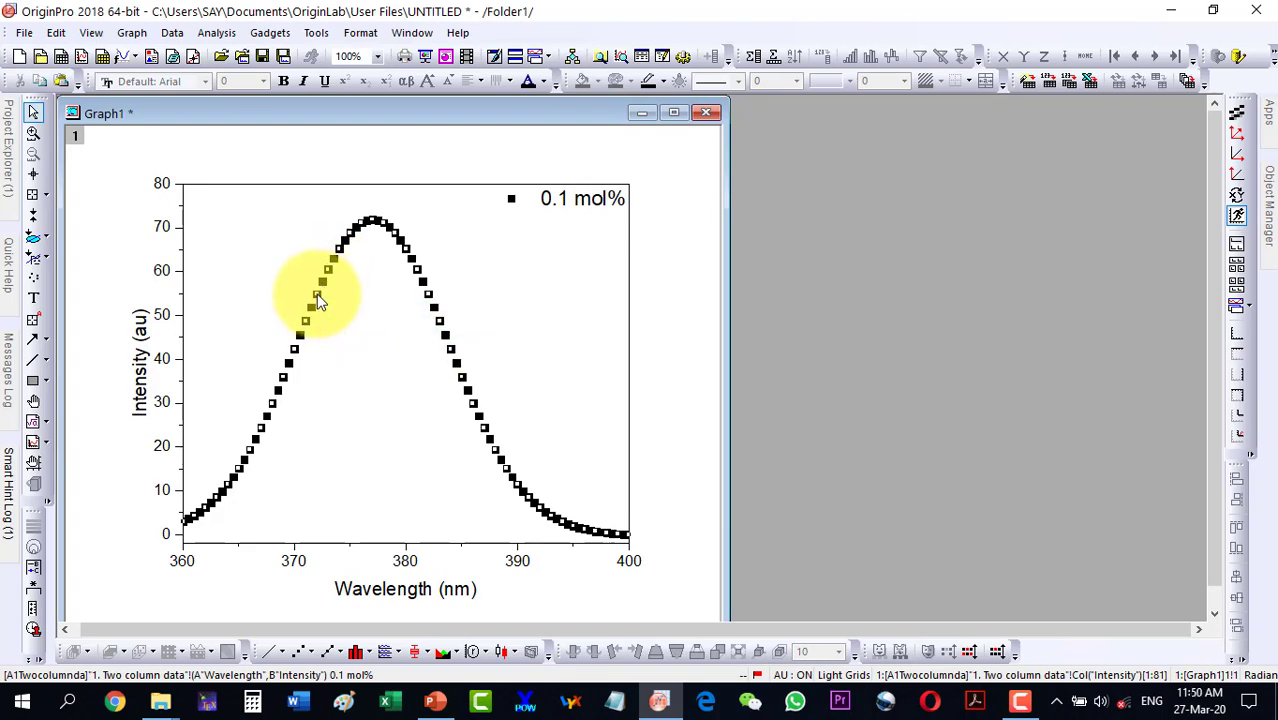
double_click(318, 303)
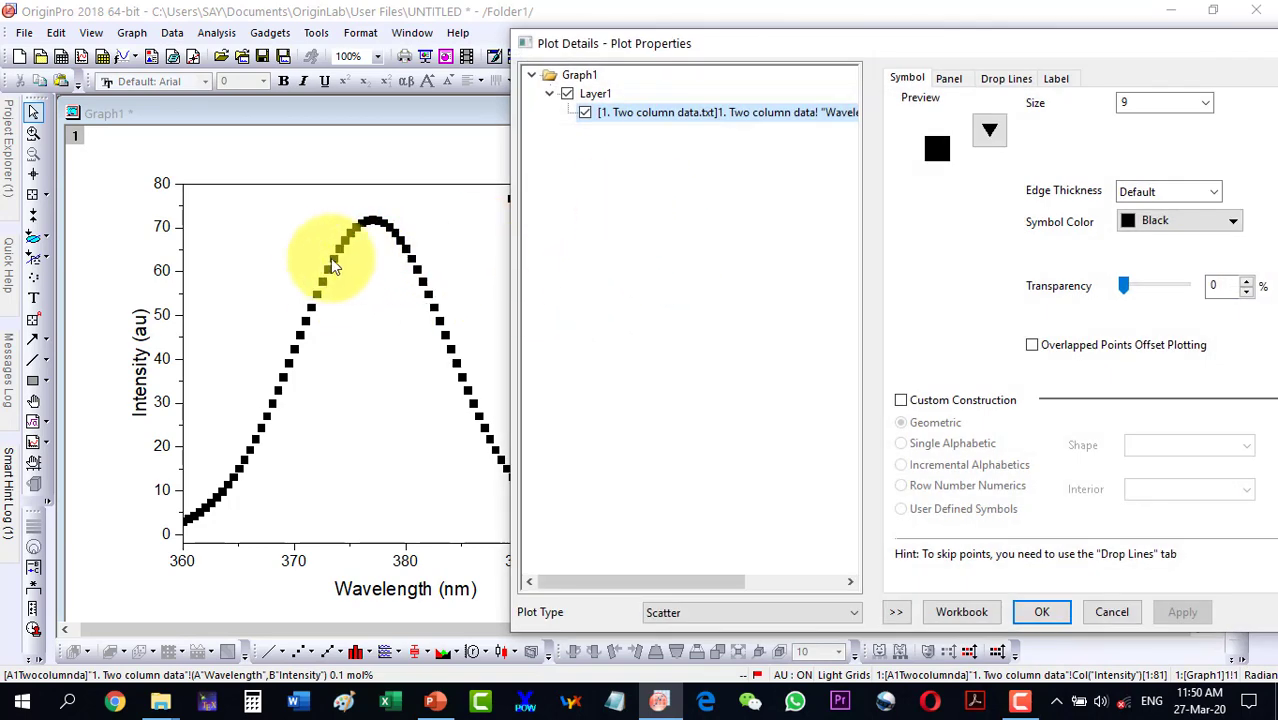
click(1125, 612)
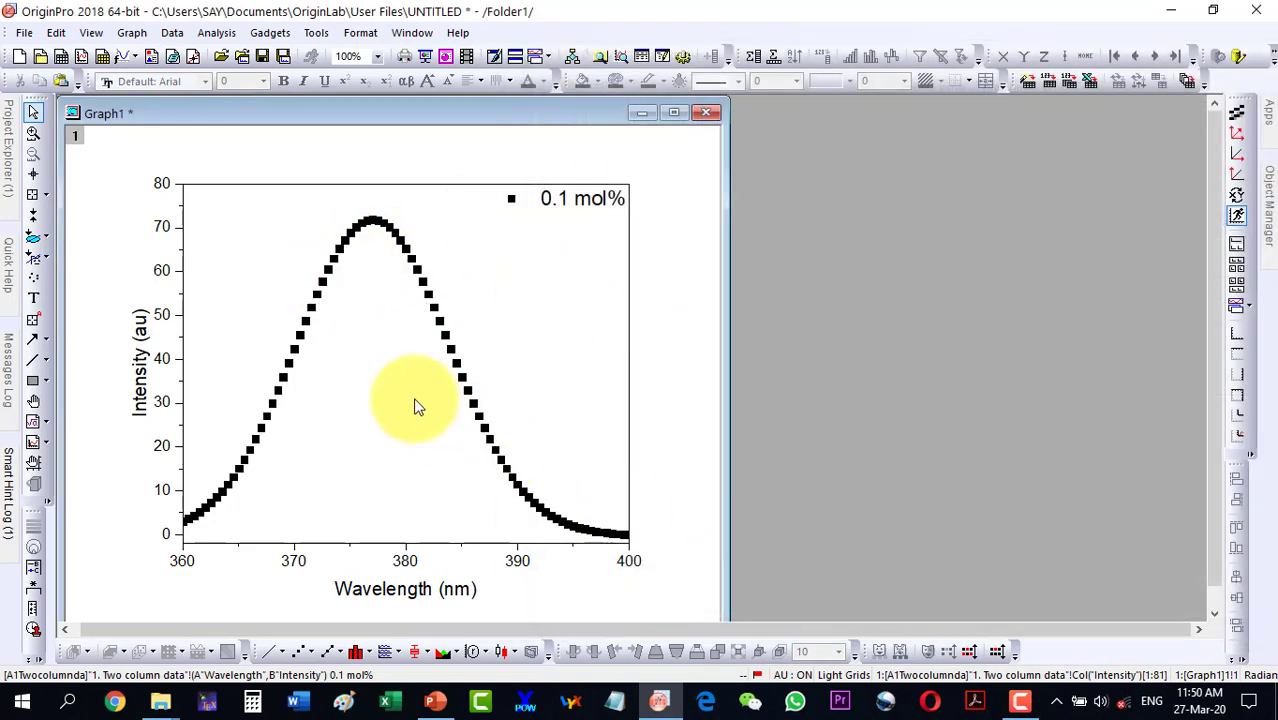
double_click(298, 348)
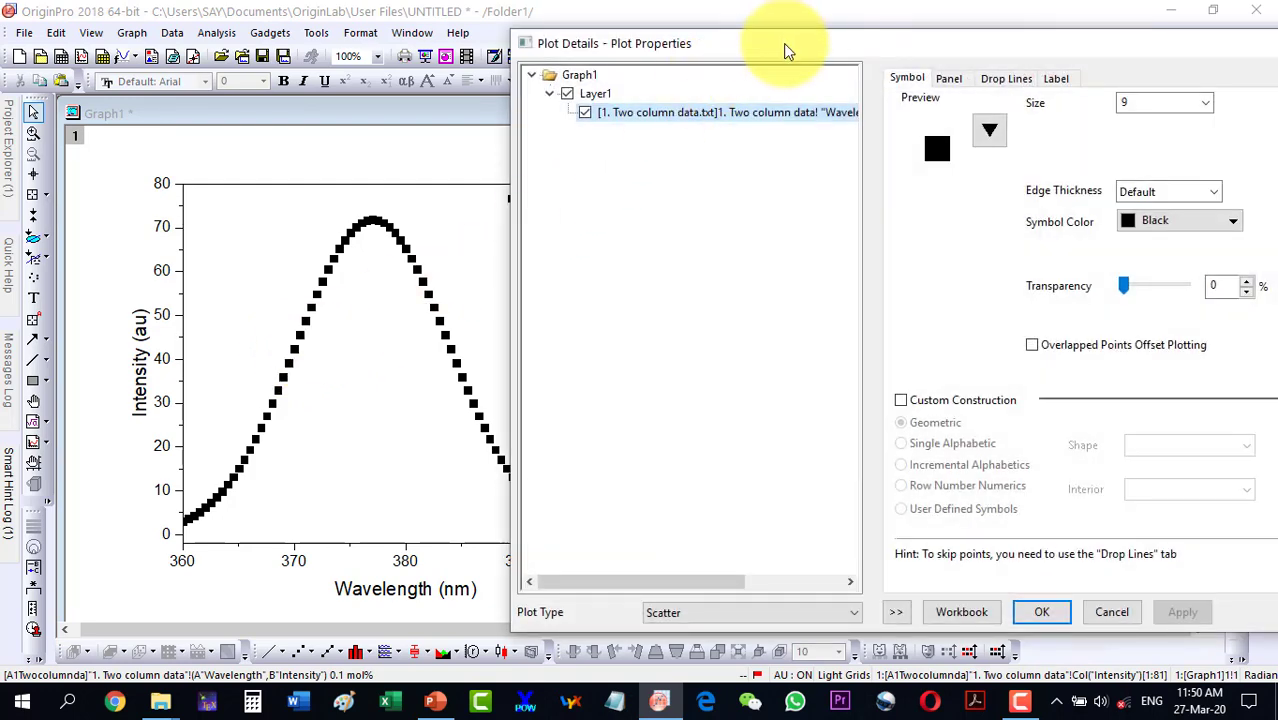
drag(785, 44, 628, 40)
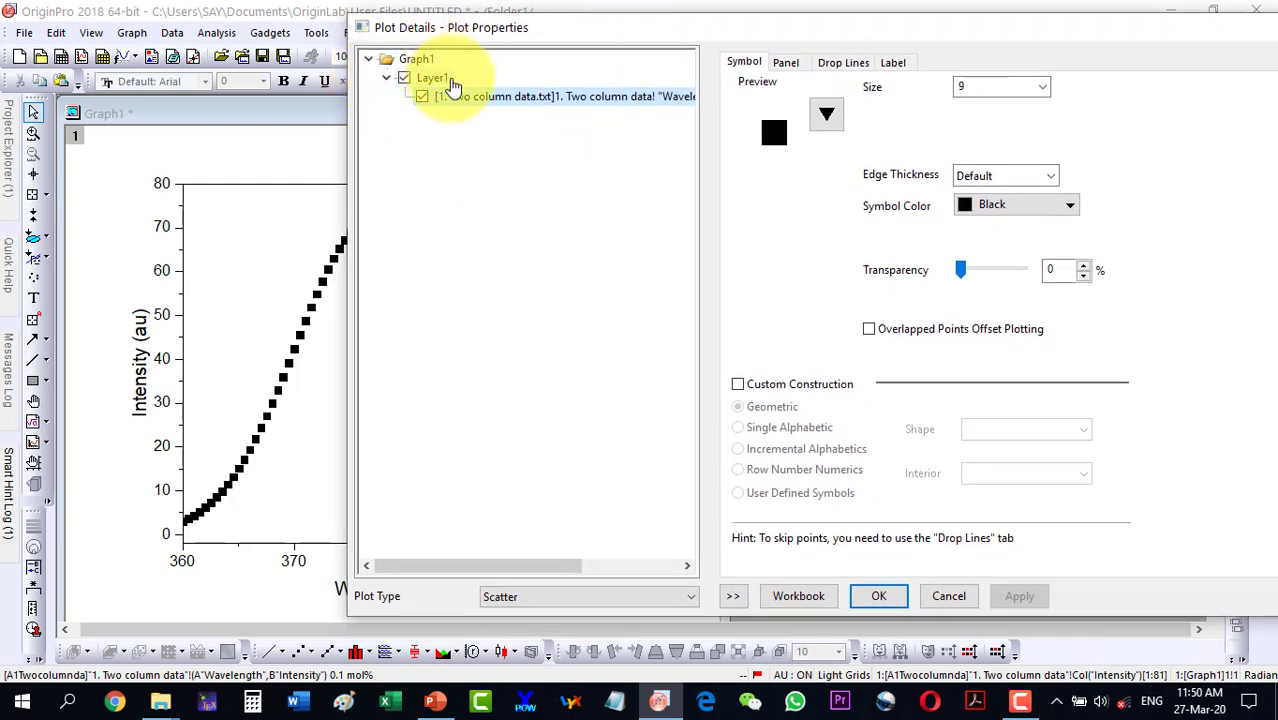
Try the Line plot type on the data, and switch it back to Scatter.
click(692, 597)
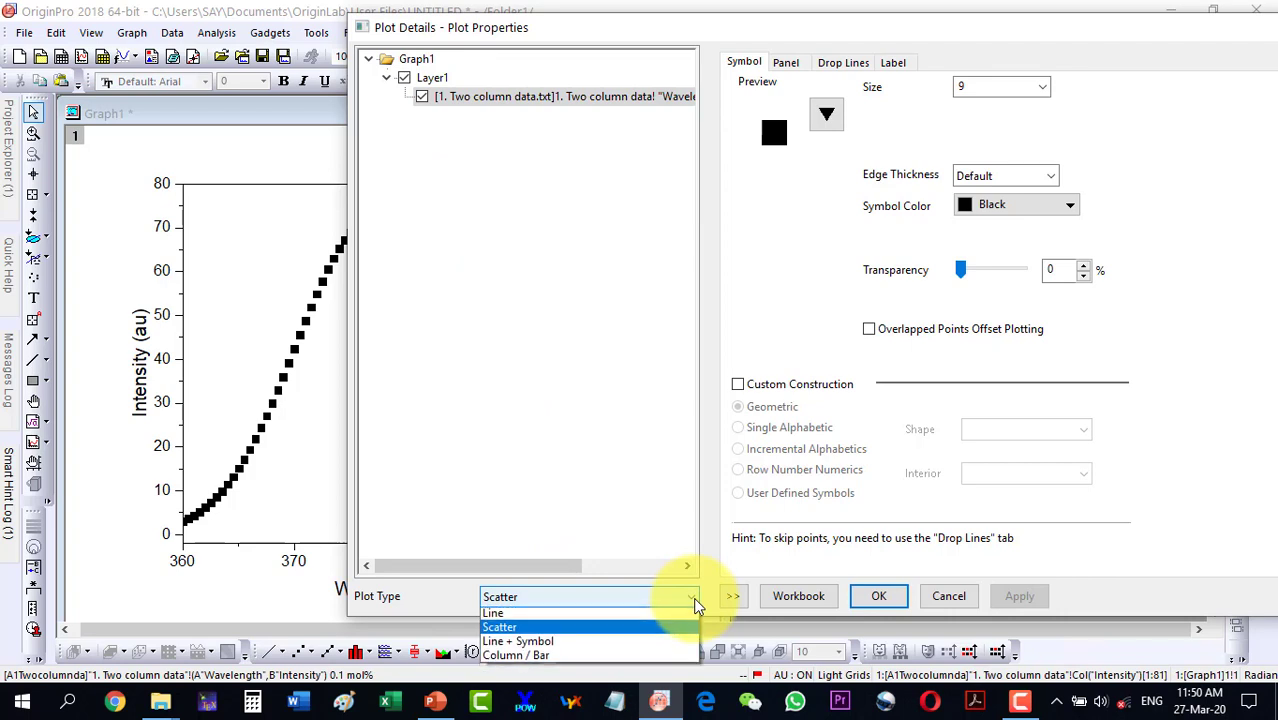
click(490, 613)
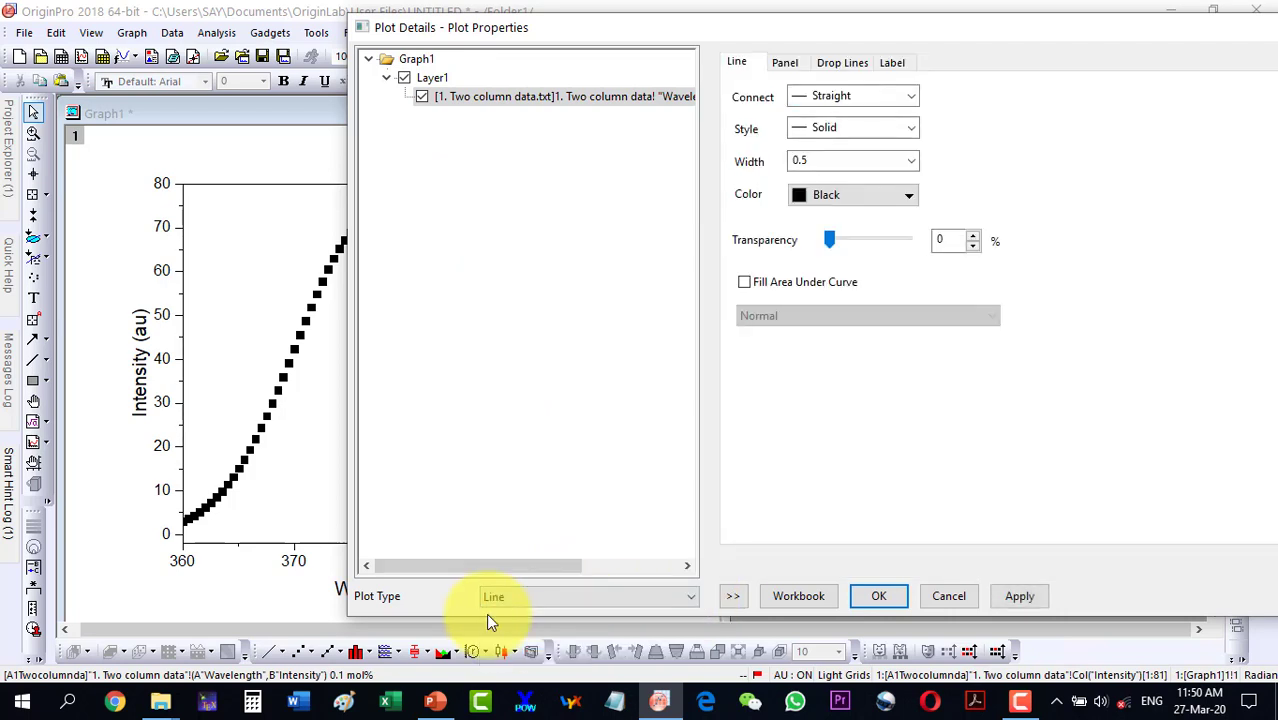
click(1021, 596)
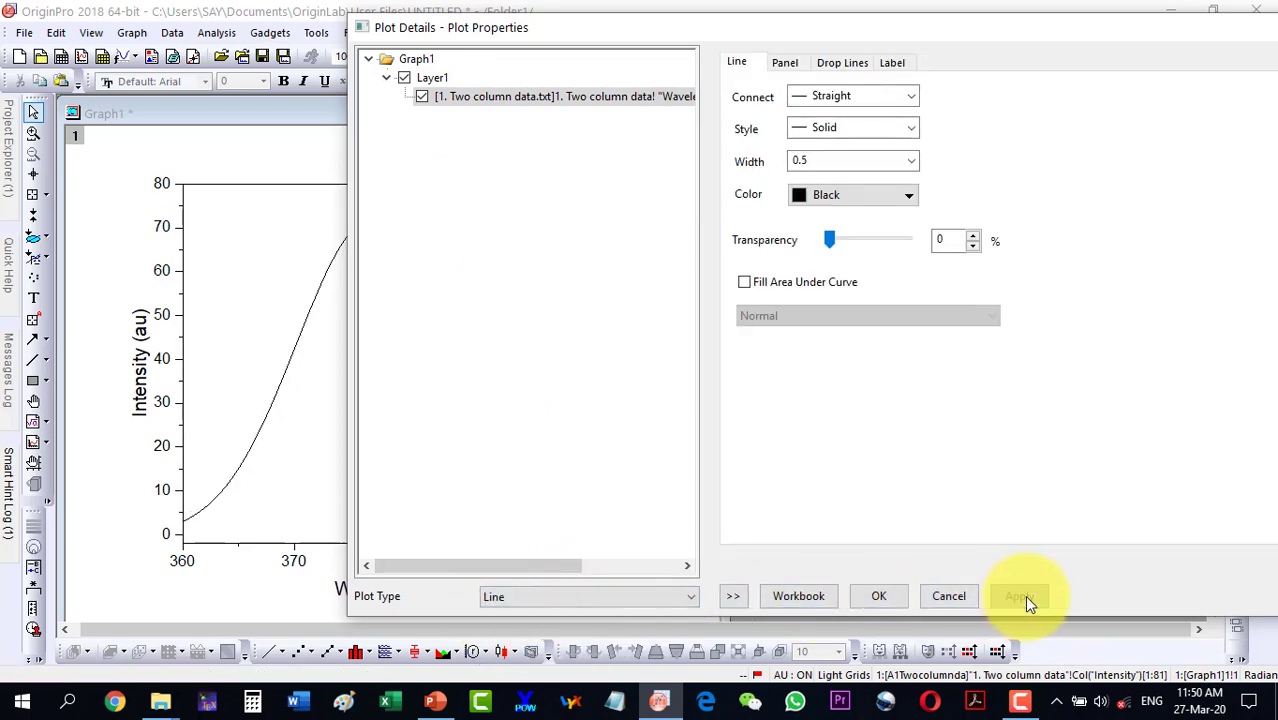
click(580, 599)
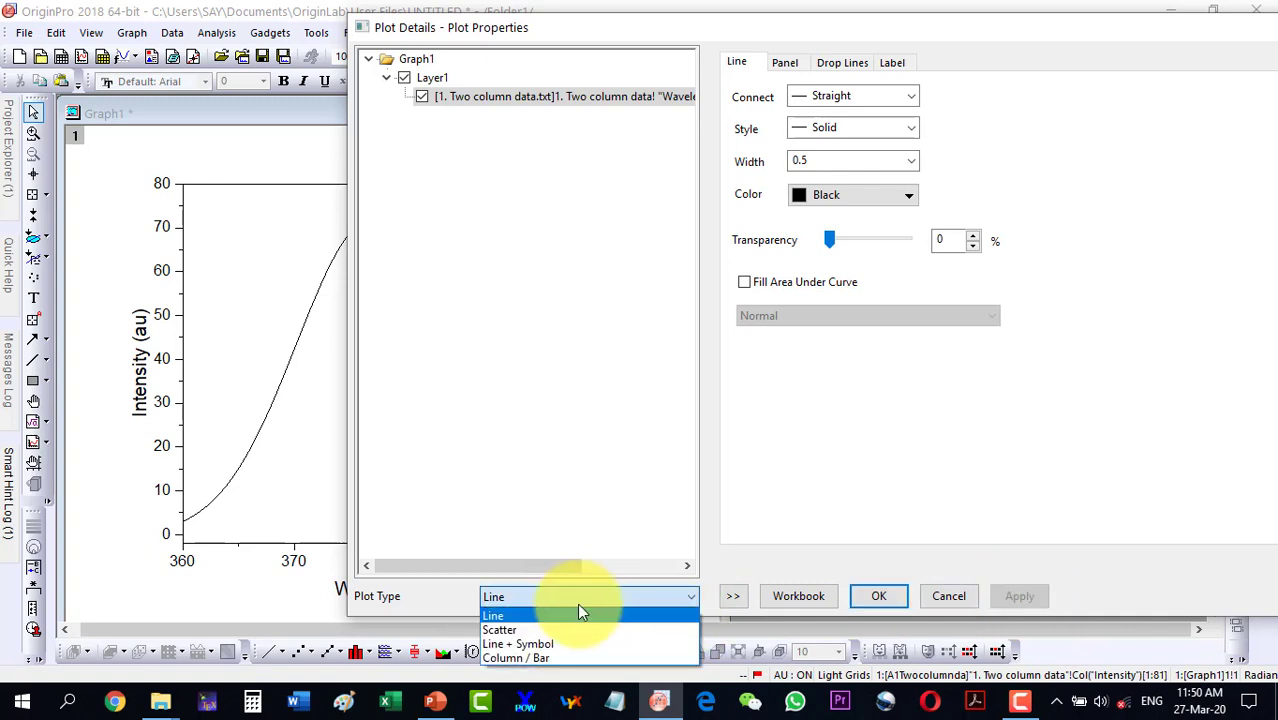
click(546, 629)
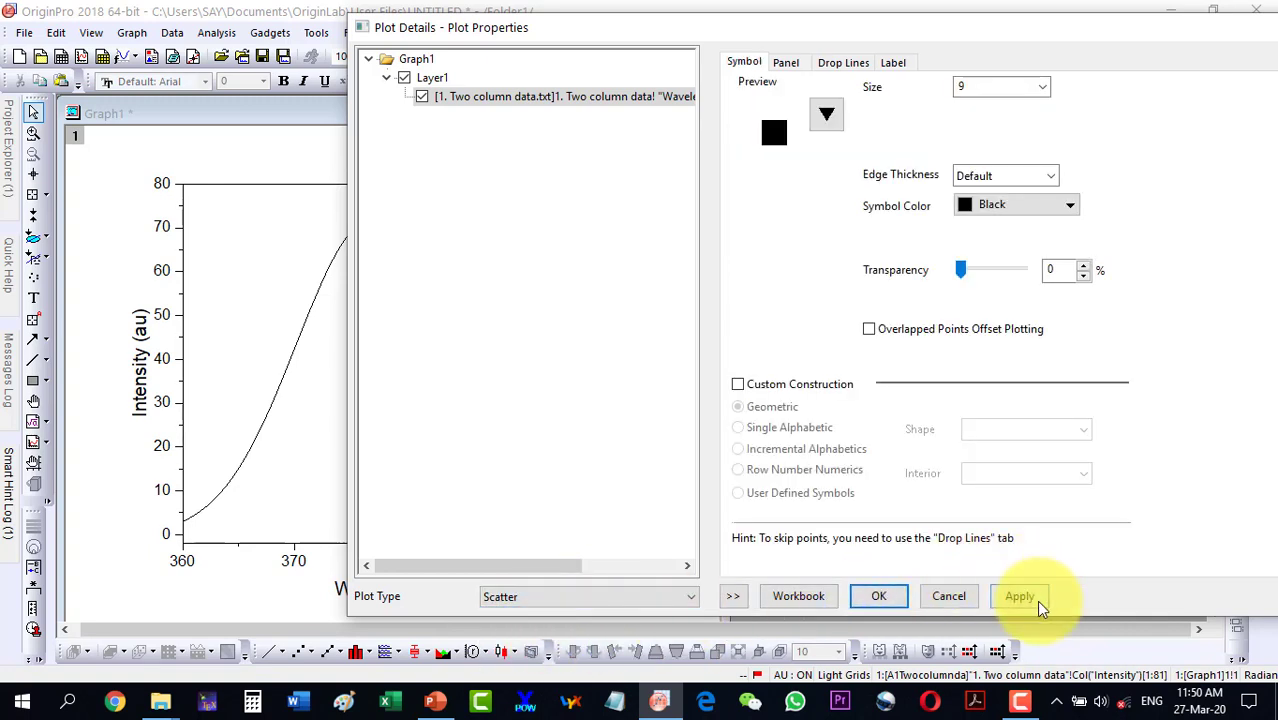
click(1040, 605)
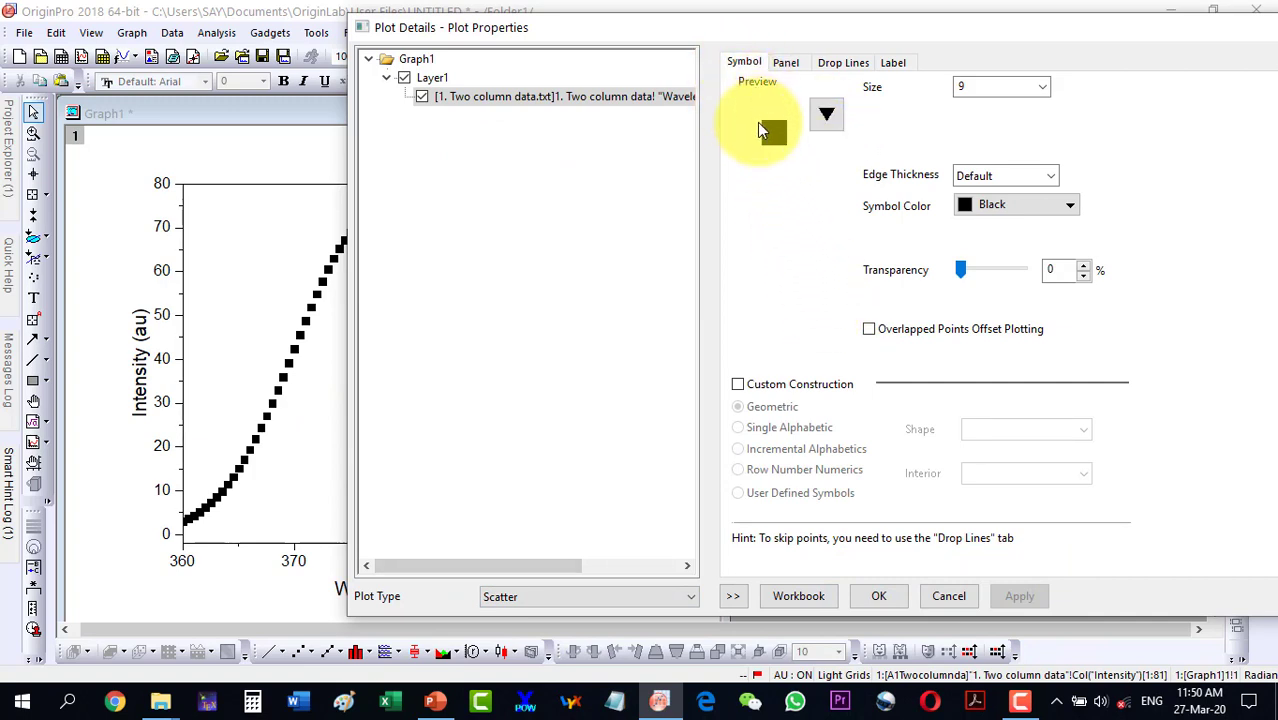
Change the data point symbols to solid circles and set their size to 15.
click(827, 116)
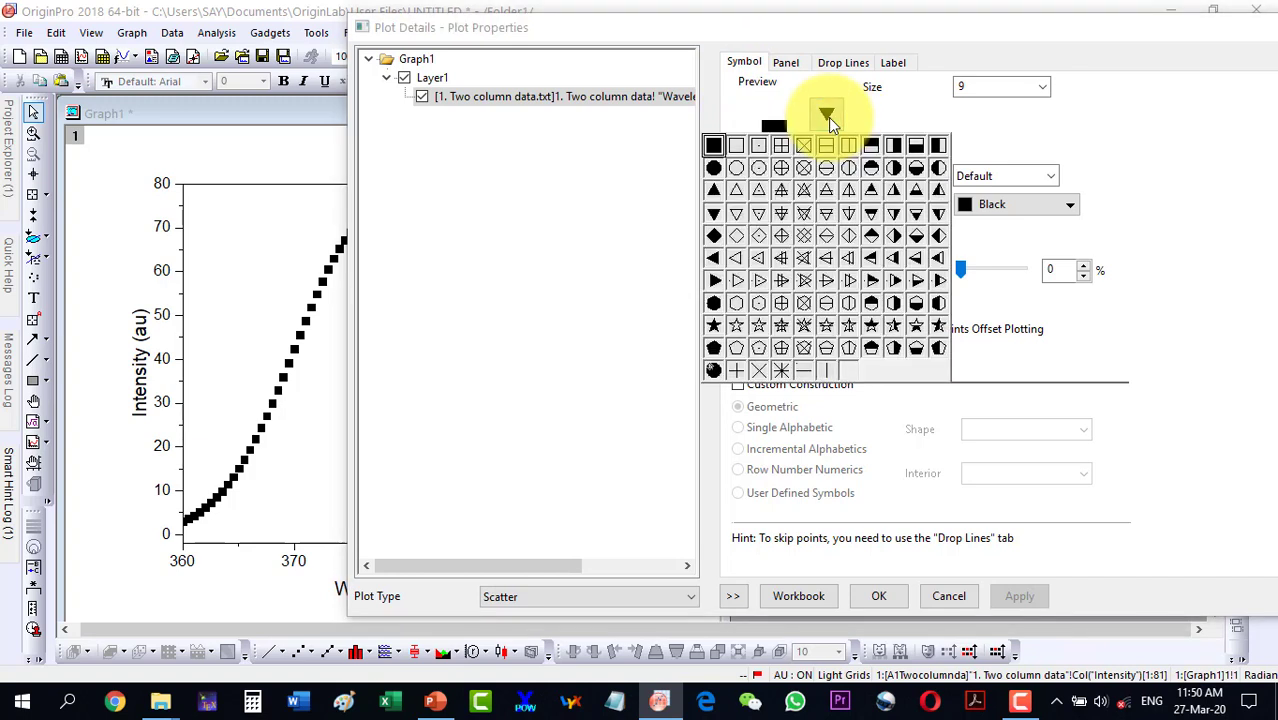
click(714, 166)
click(1003, 596)
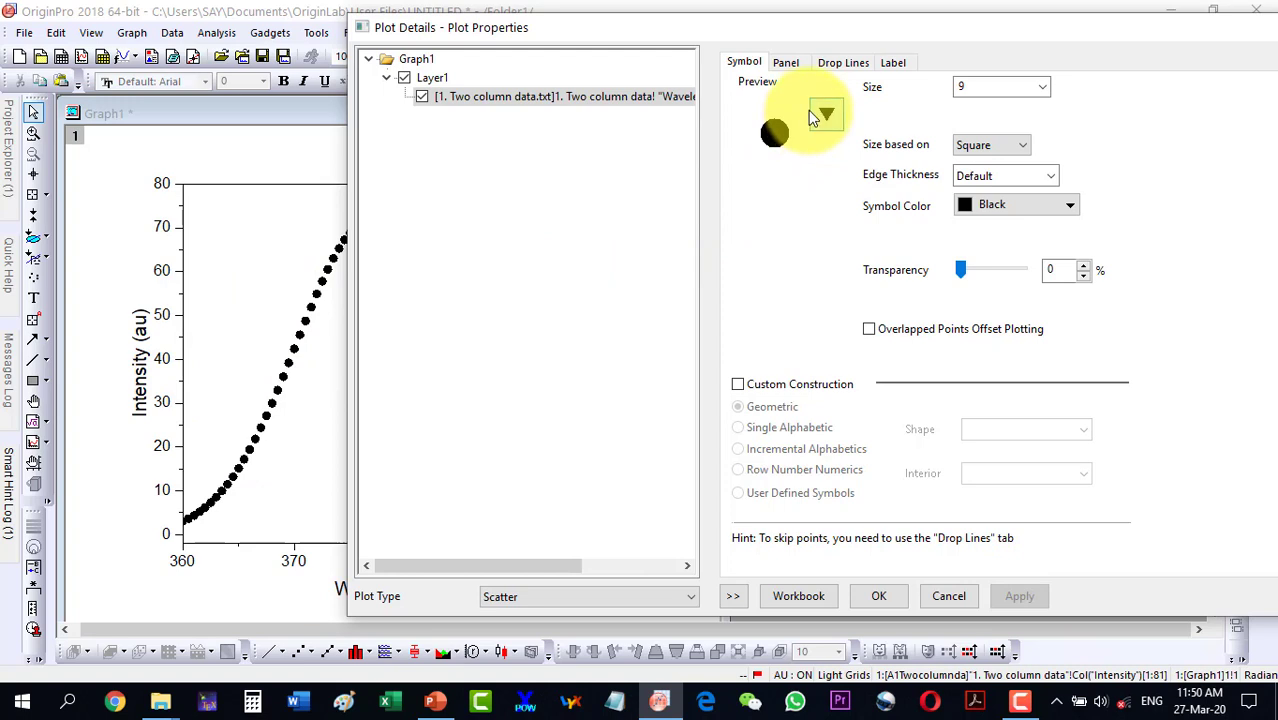
click(1043, 88)
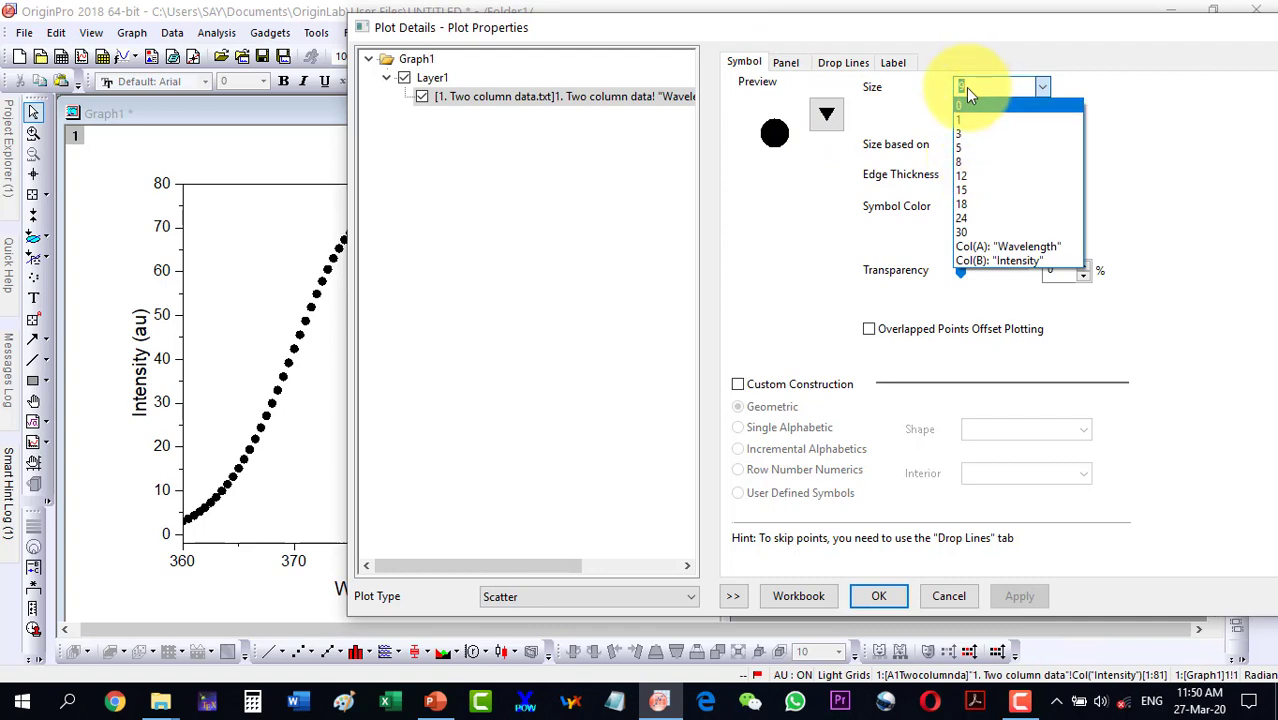
click(966, 190)
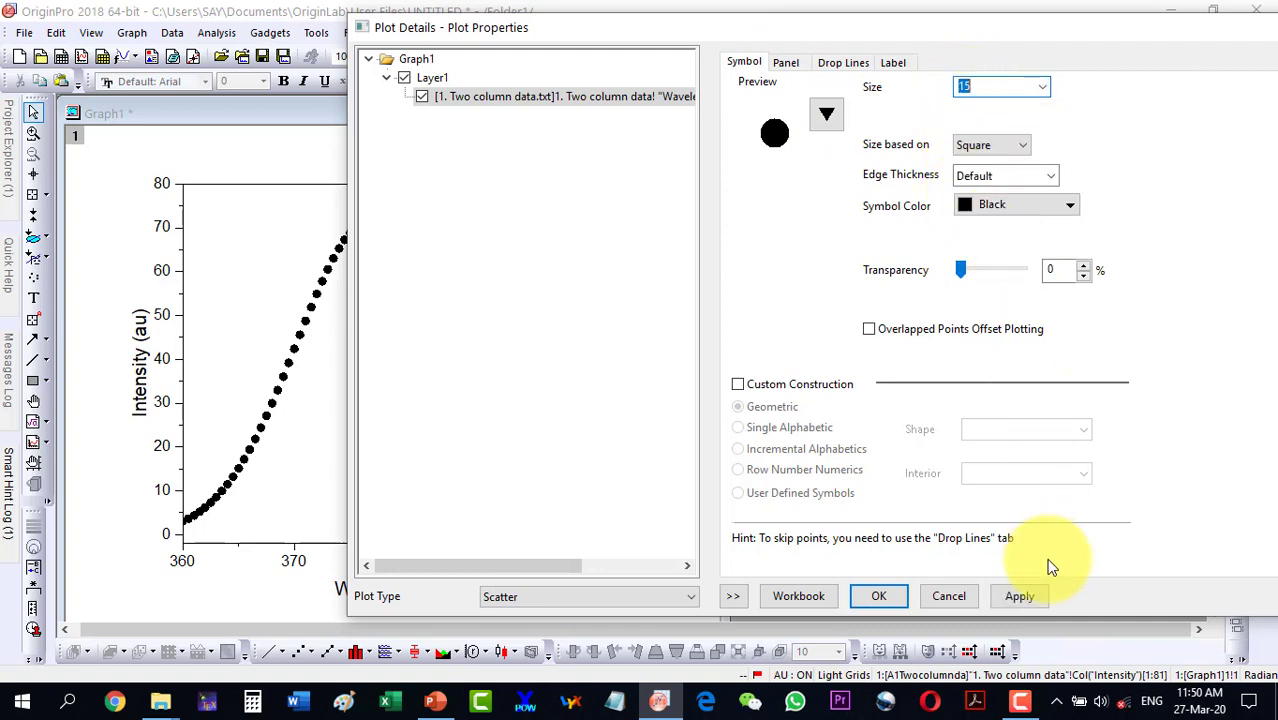
click(1020, 597)
mouse_move(480, 28)
mouse_down()
mouse_move(623, 18)
mouse_move(503, 22)
mouse_up()
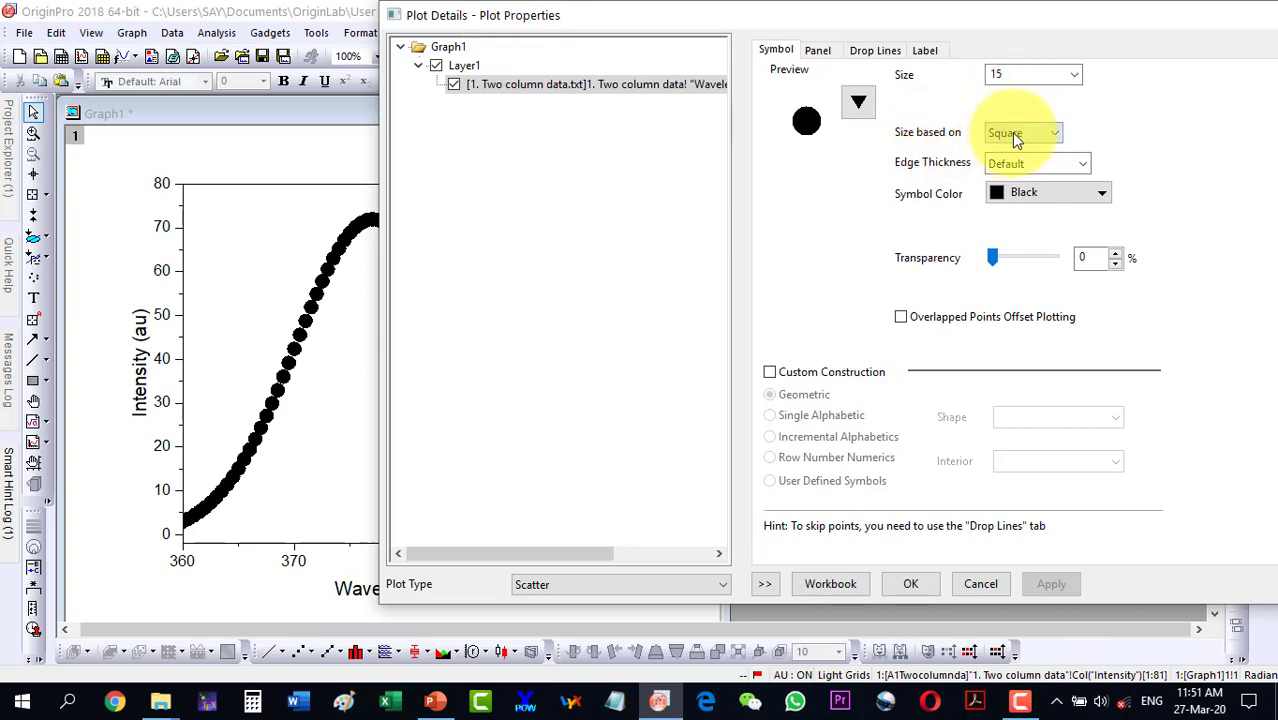
click(1082, 164)
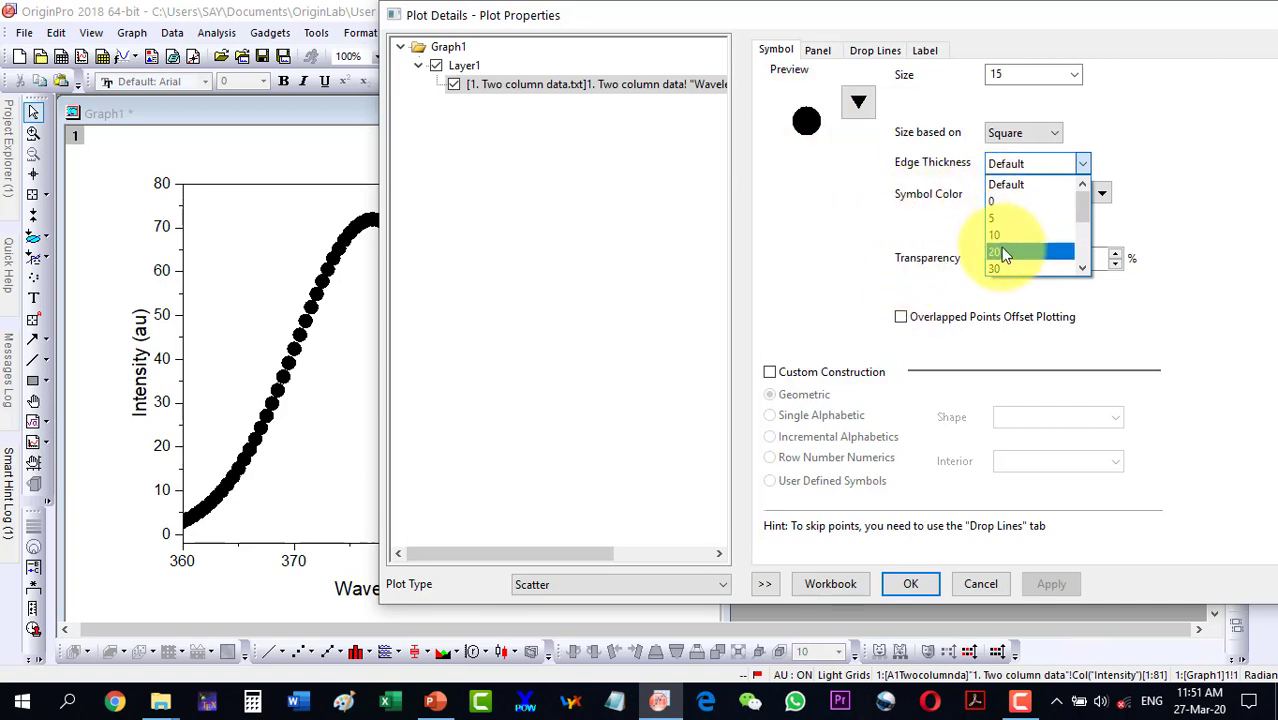
scroll(999, 261, down, 1)
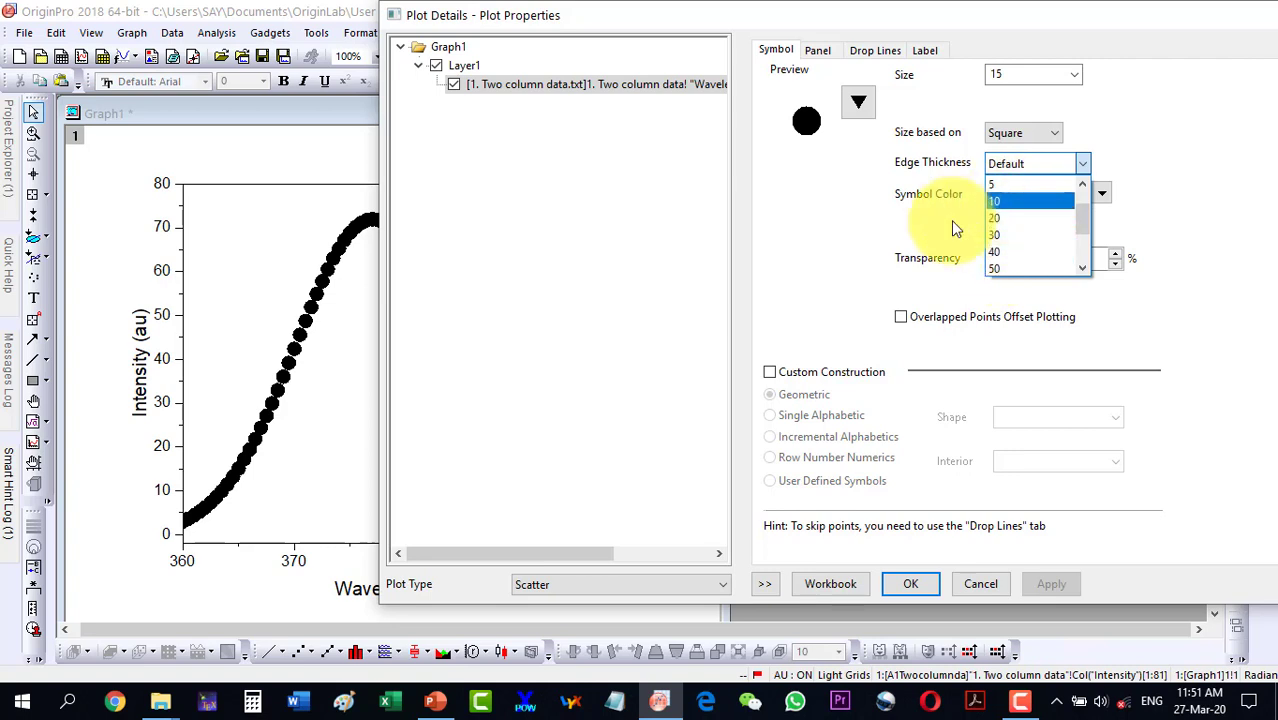
click(843, 221)
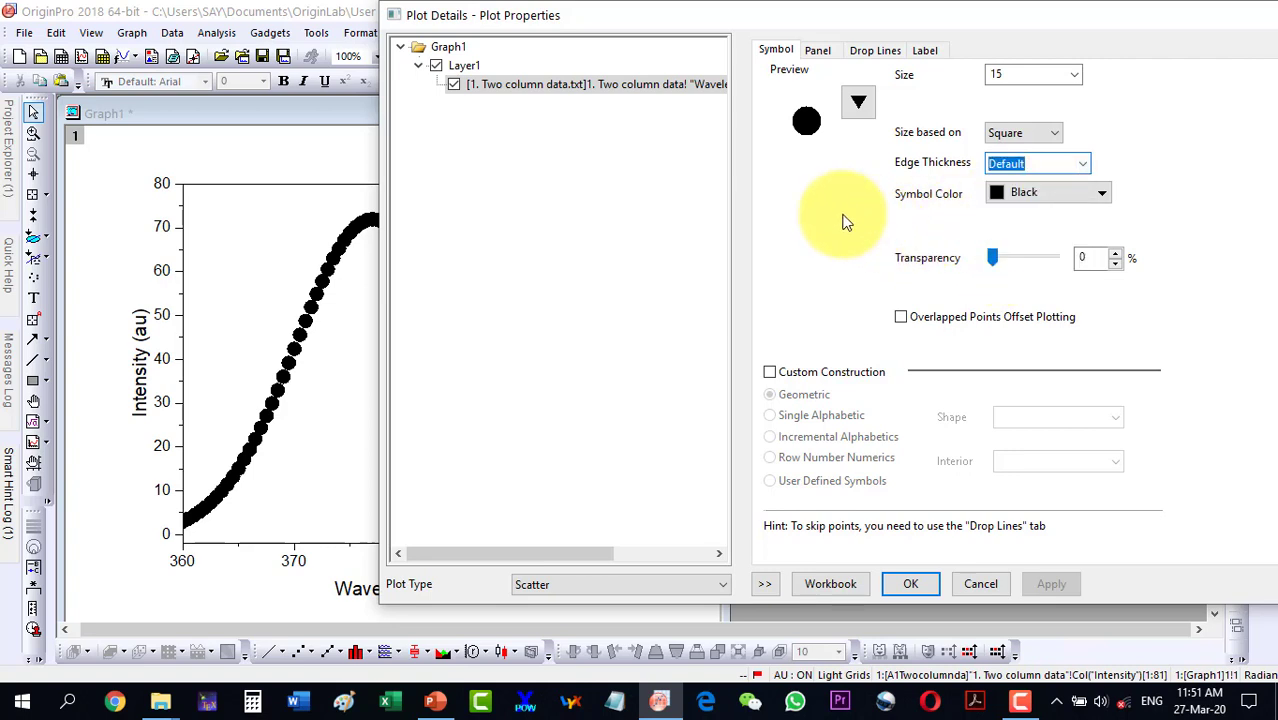
click(1056, 134)
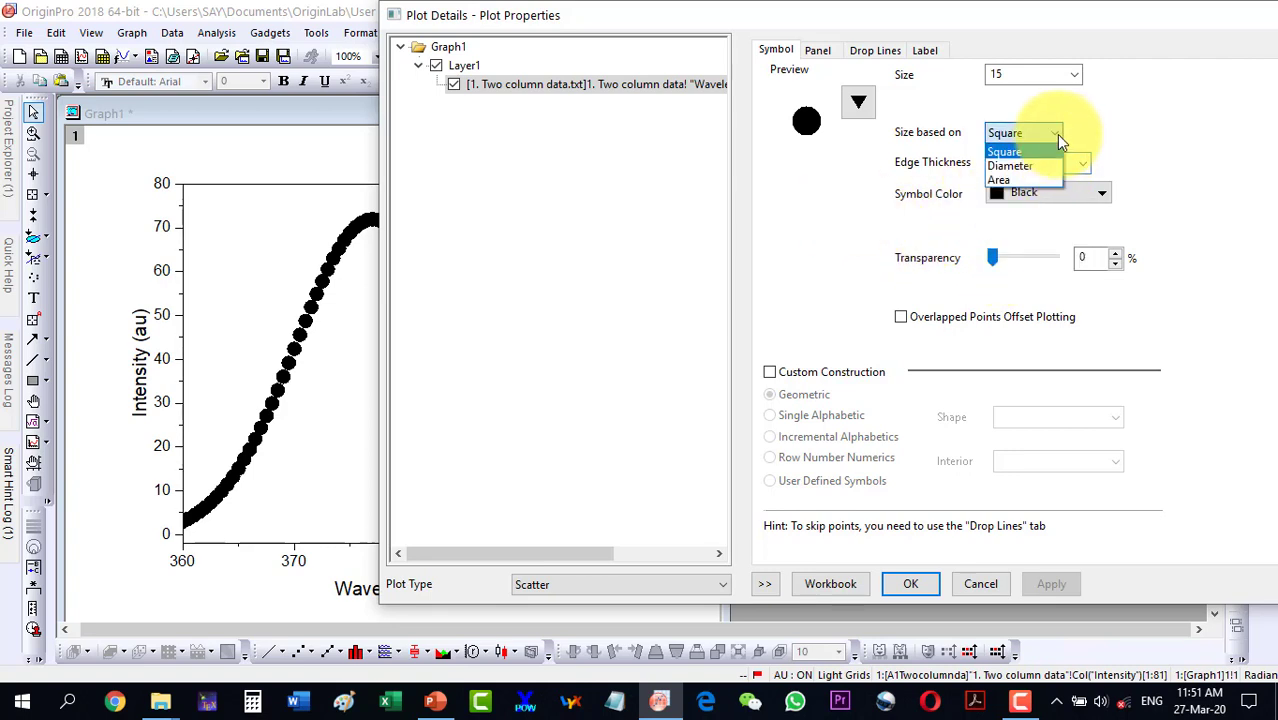
click(1110, 134)
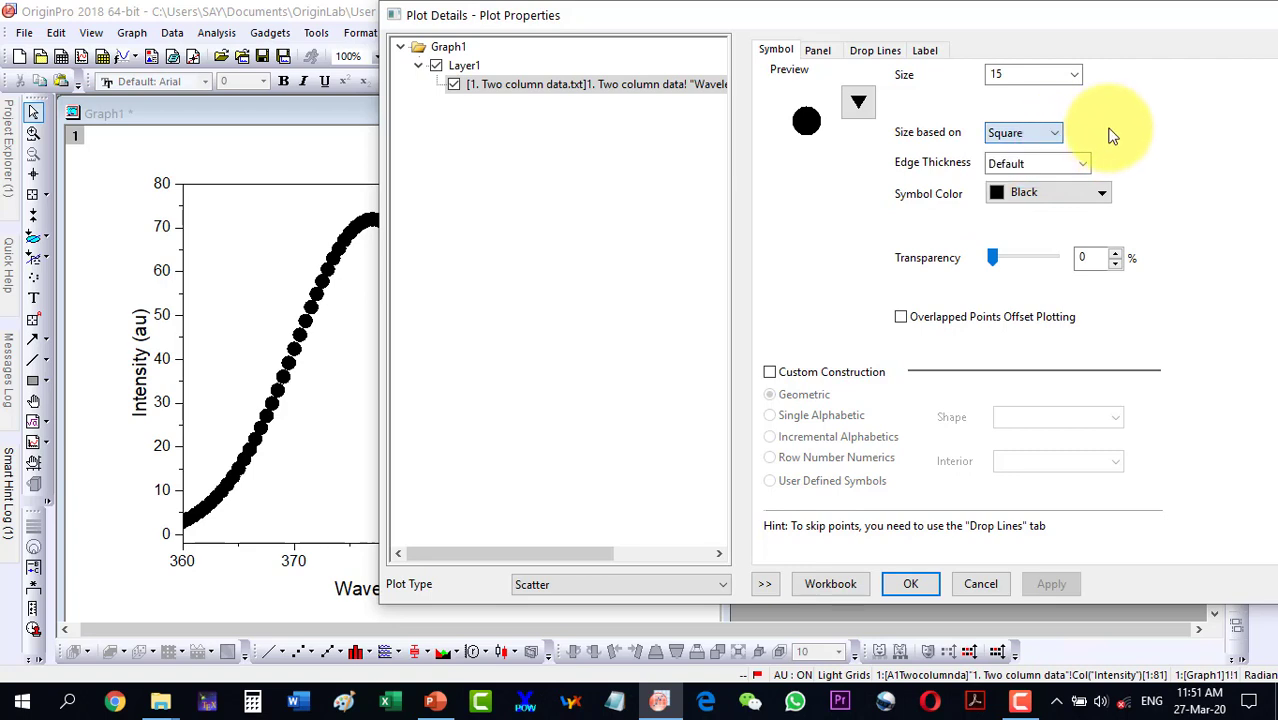
Colour the data point symbols red and set their edge thickness to 40.
click(1038, 197)
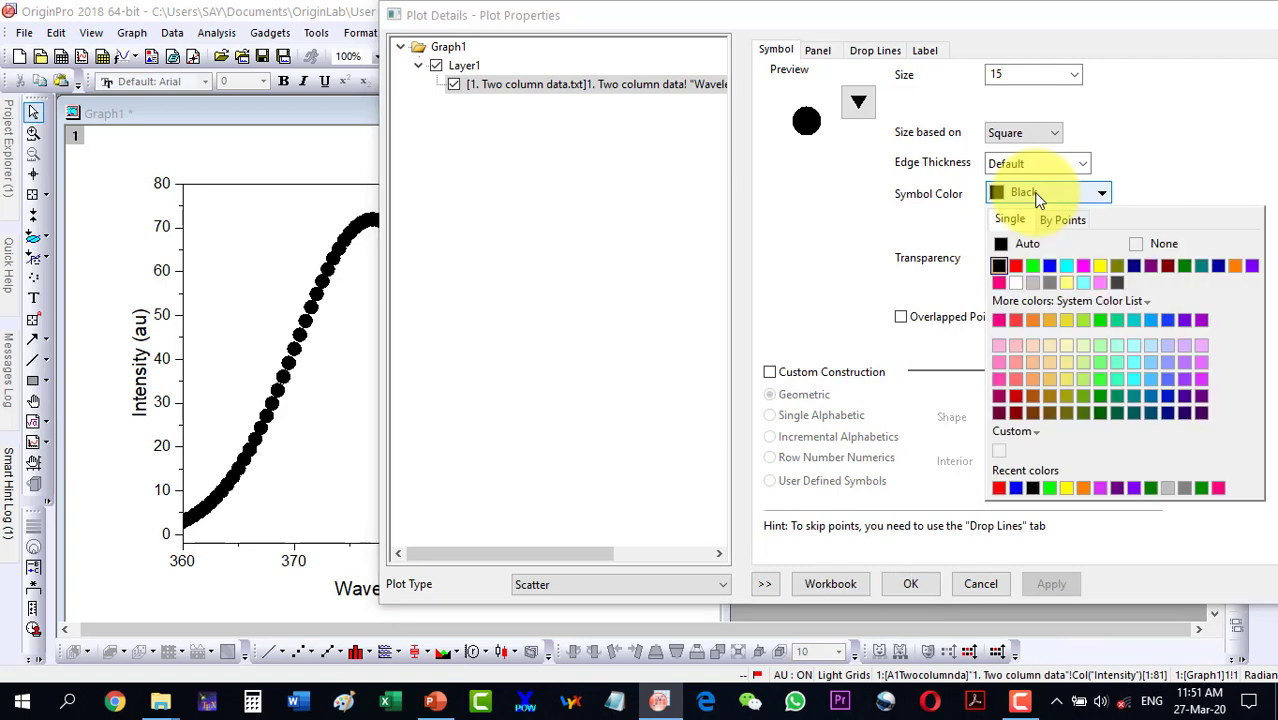
click(1016, 265)
click(1050, 585)
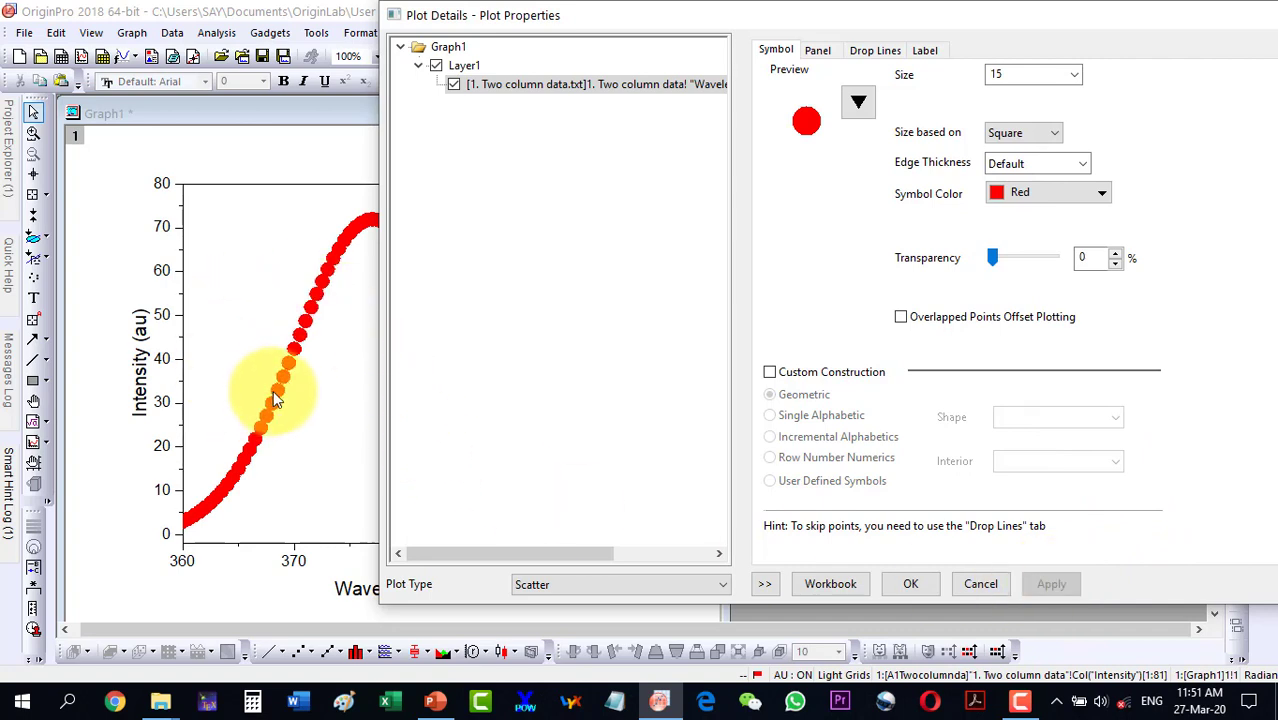
click(1083, 164)
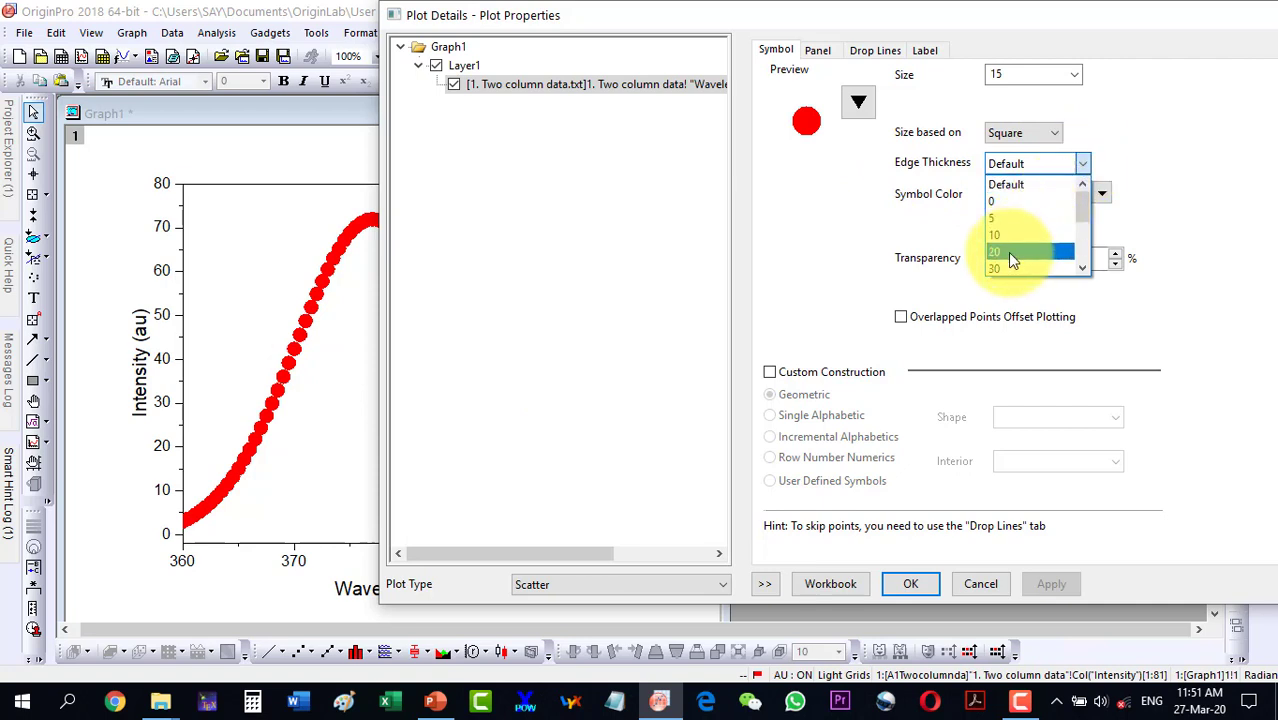
scroll(1010, 258, down, 2)
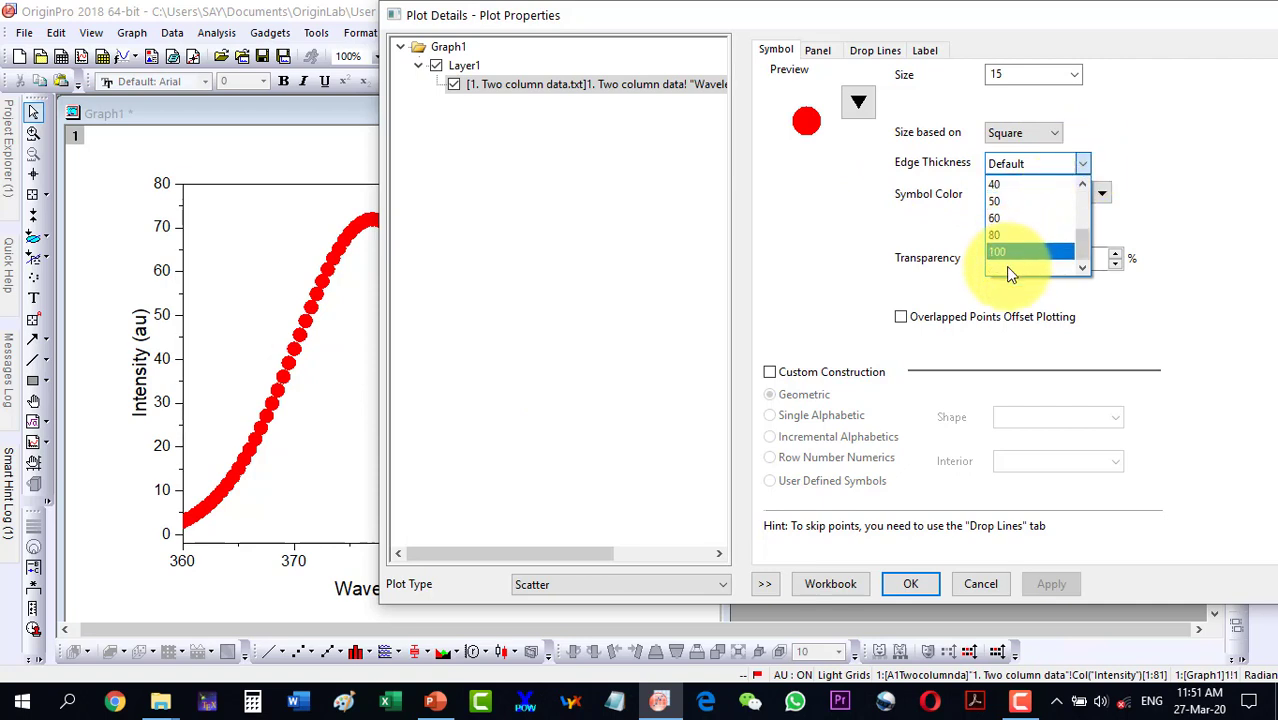
click(1000, 185)
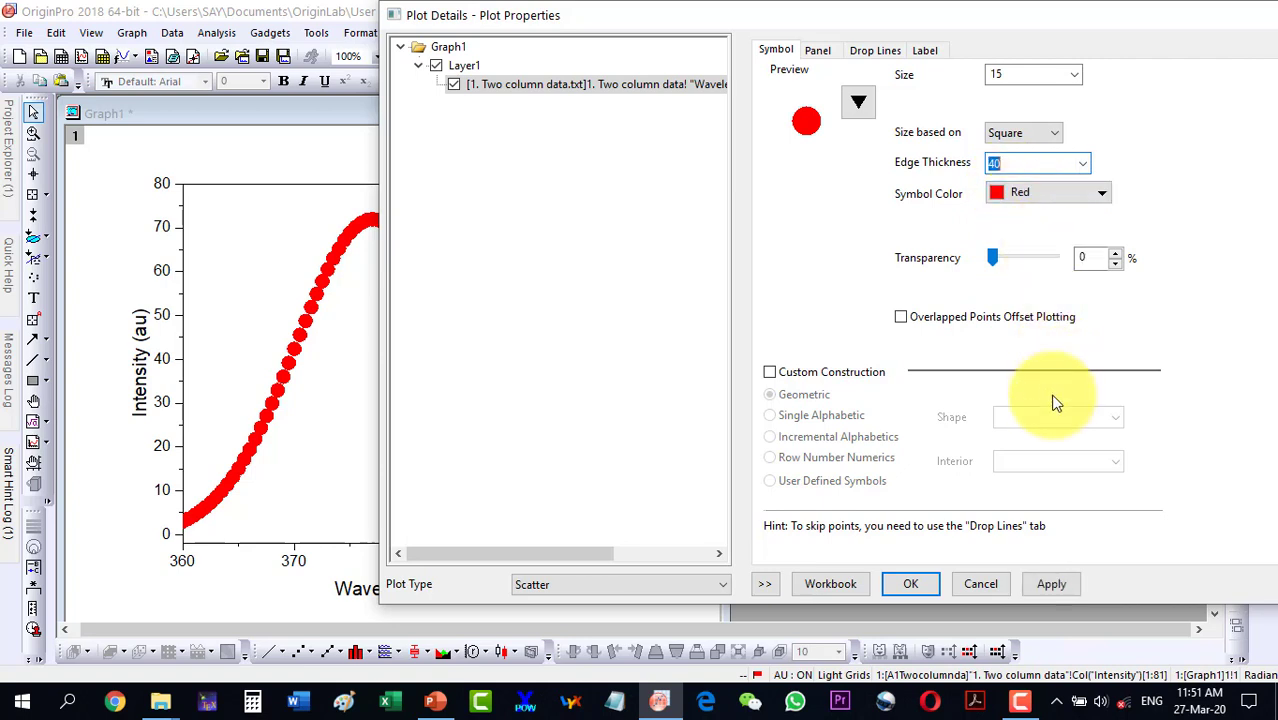
click(1052, 584)
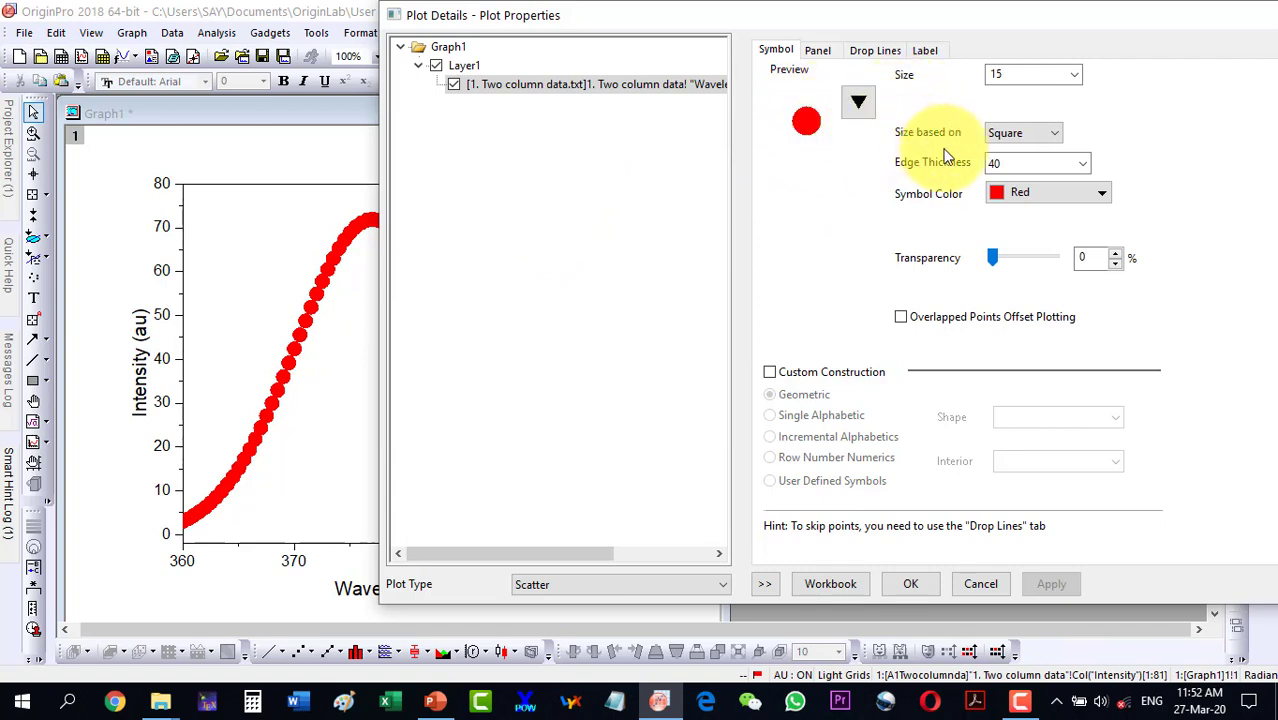
Try solid horizontal drop lines on the data points, keeping more of the curve in view.
click(817, 51)
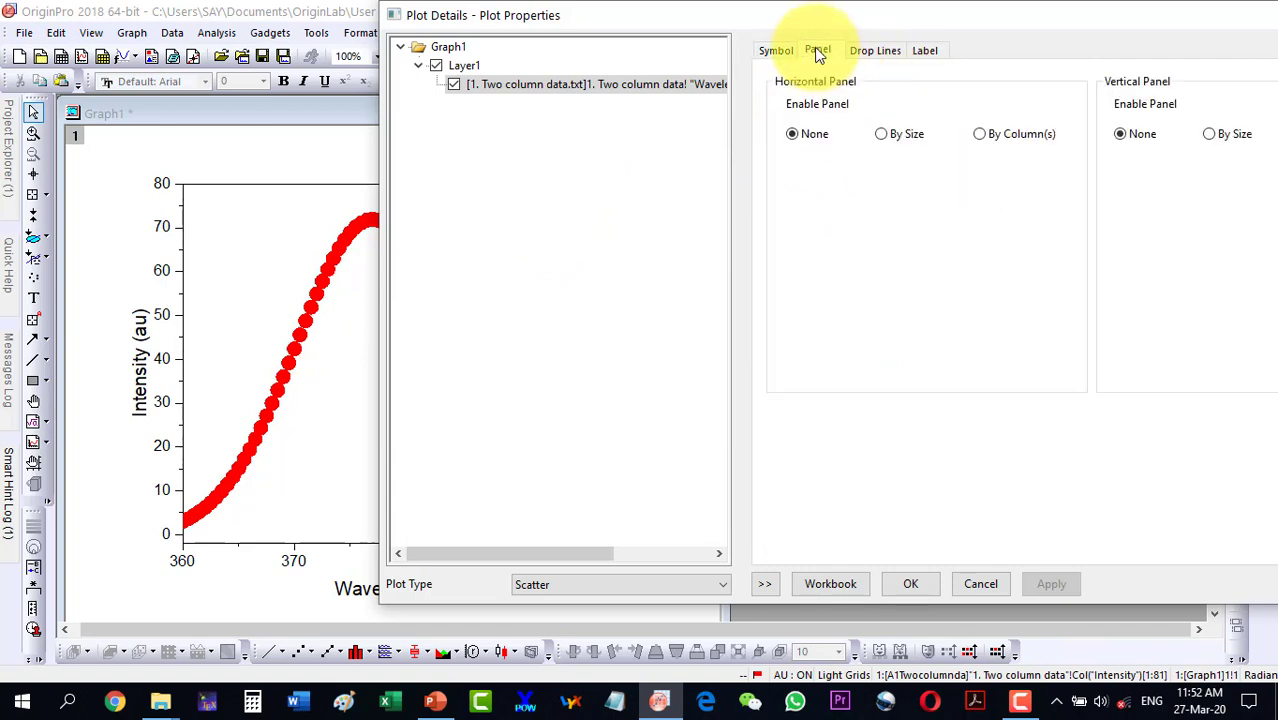
click(873, 51)
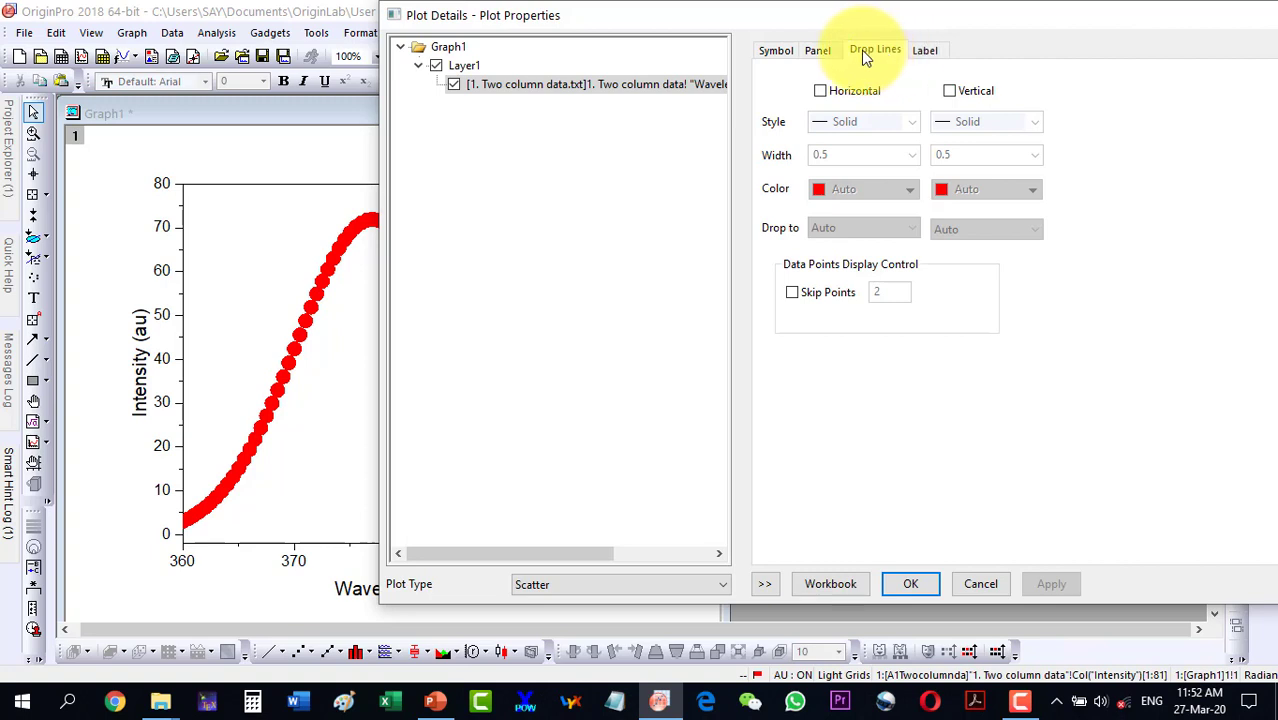
drag(673, 18, 703, 18)
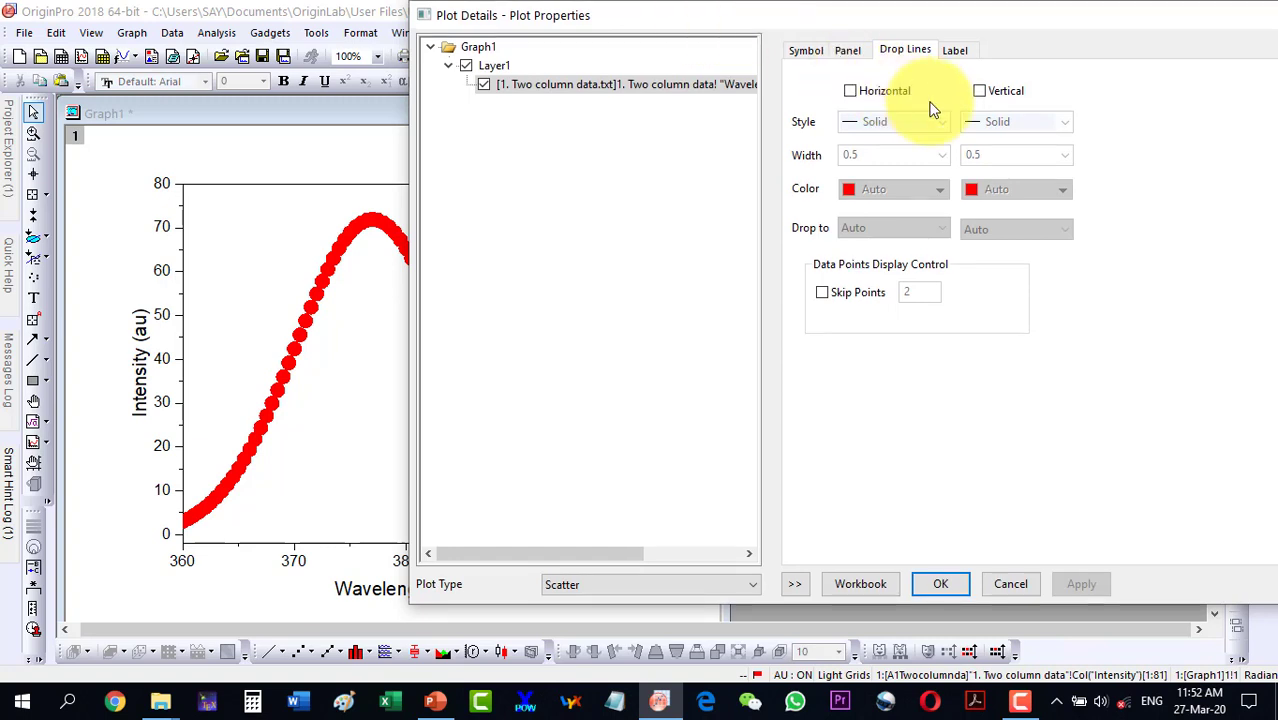
click(850, 93)
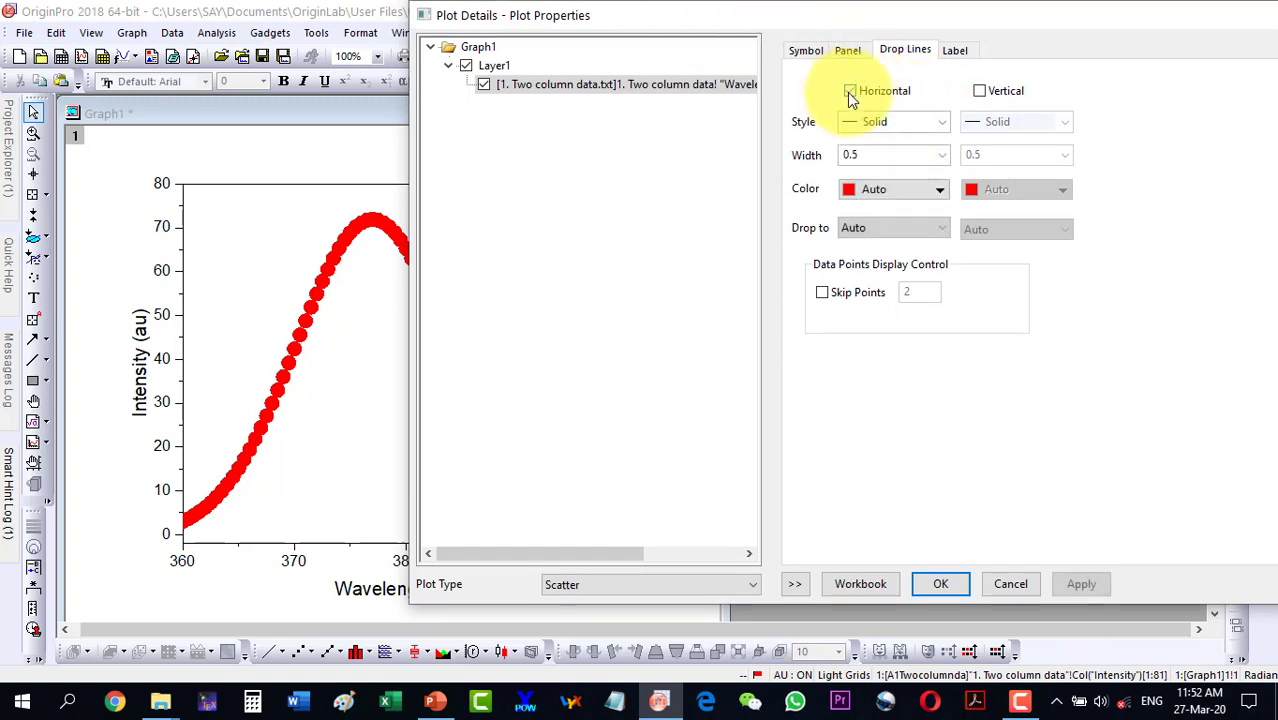
click(1081, 585)
drag(592, 17, 683, 17)
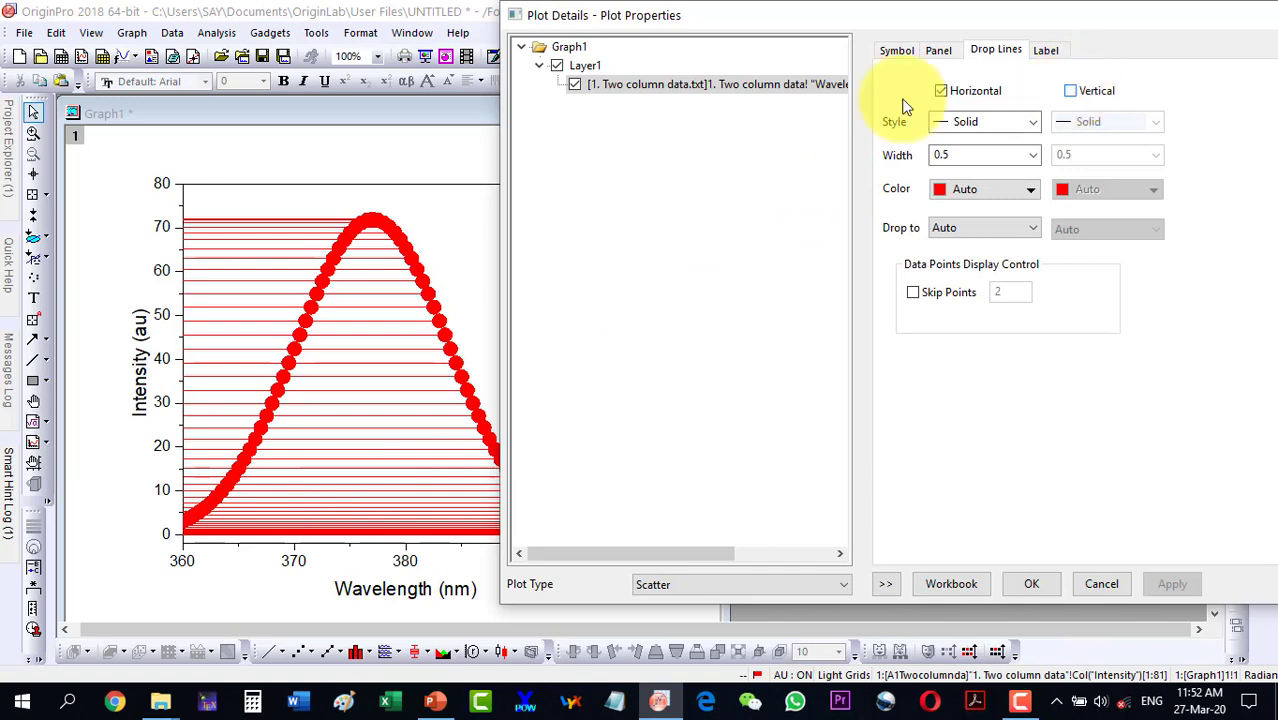
Replace the horizontal drop lines of the data points with vertical ones.
click(943, 92)
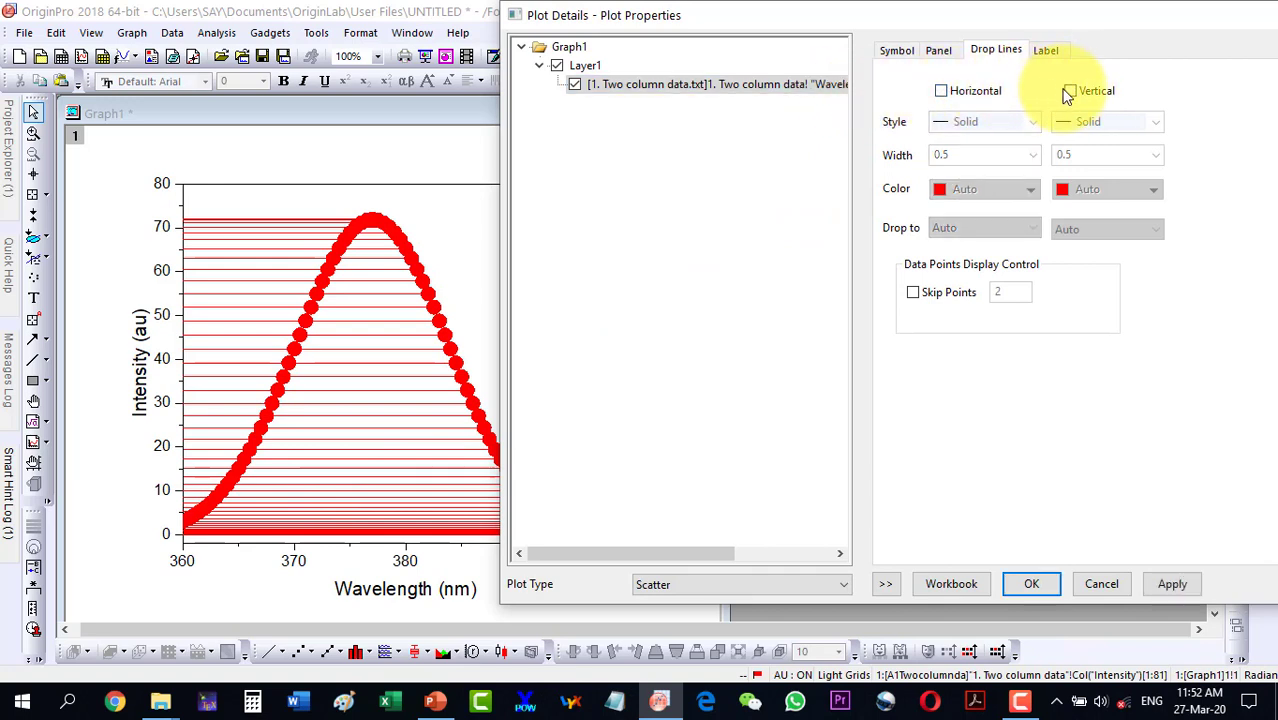
click(1069, 91)
click(1160, 583)
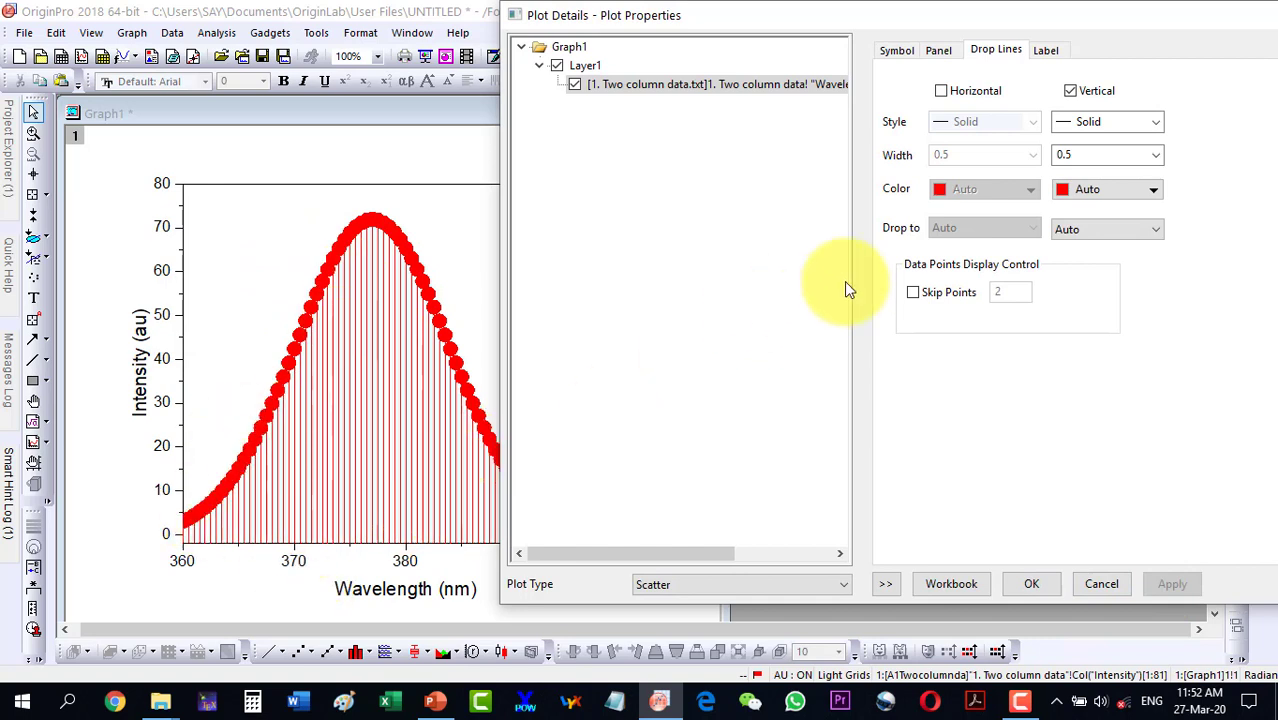
click(1071, 93)
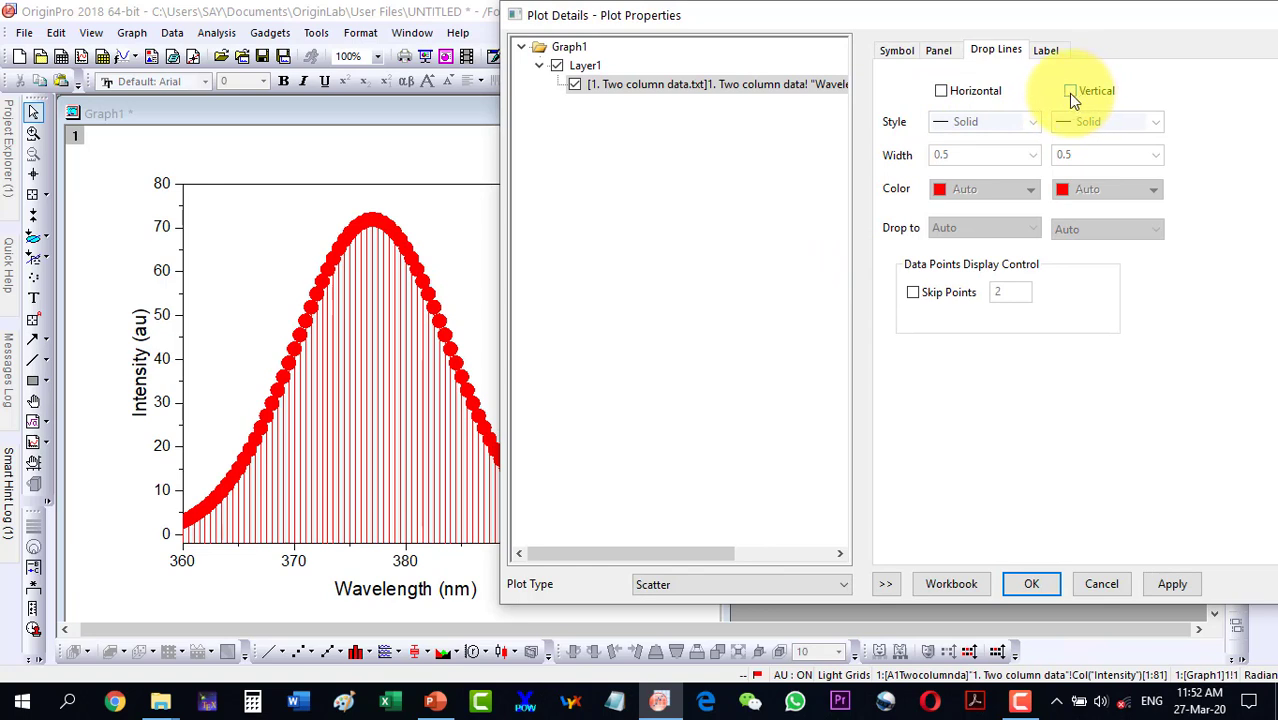
click(1070, 92)
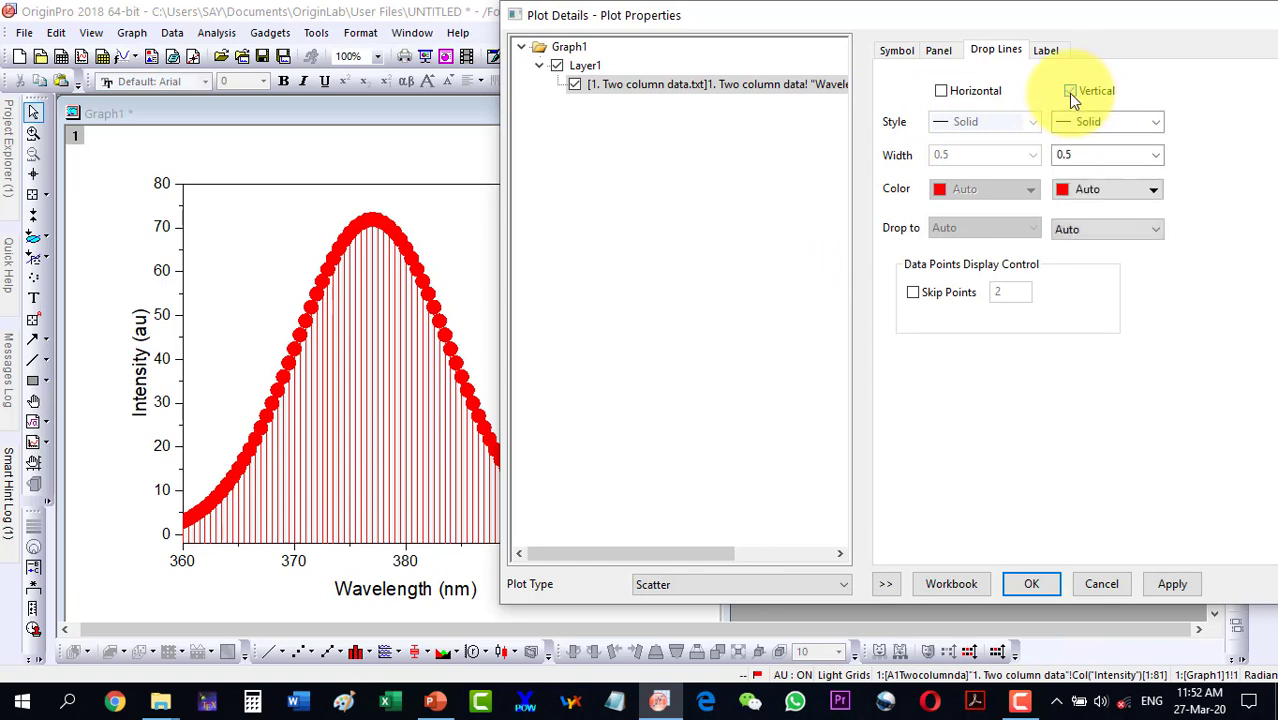
Set the vertical drop lines to the Dot style with a width of 3.
click(1150, 124)
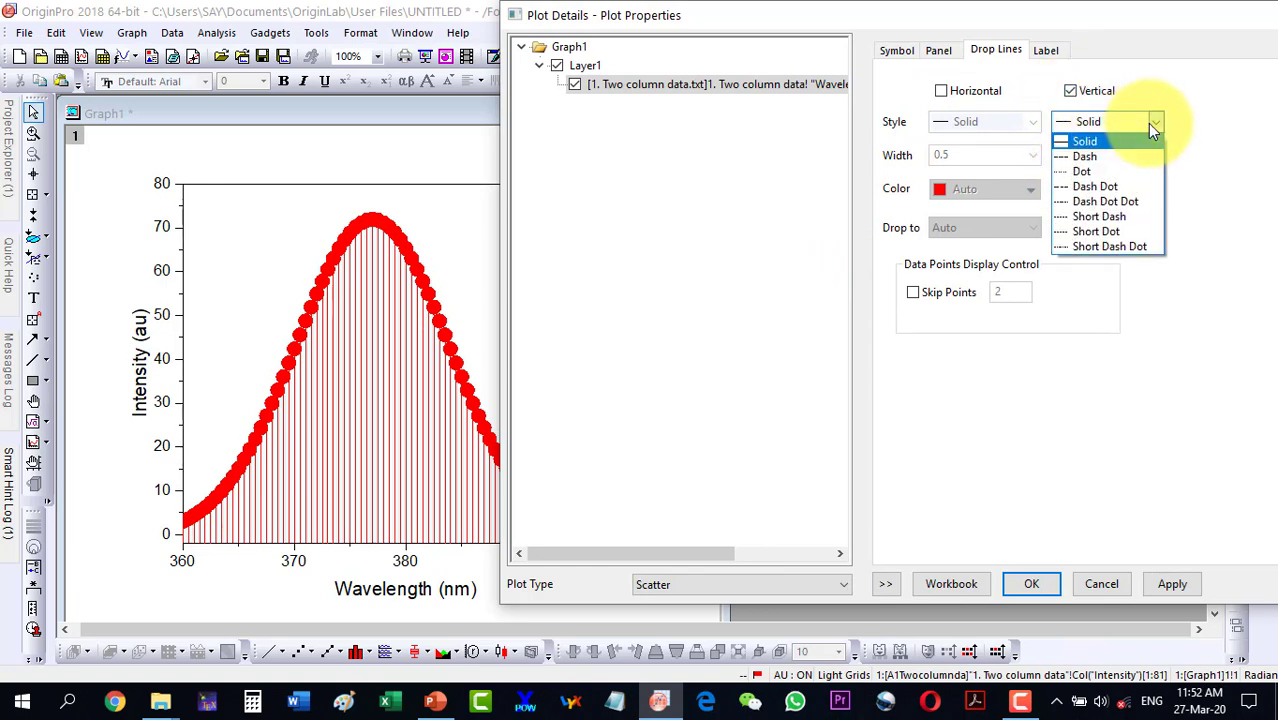
click(1086, 171)
click(1170, 584)
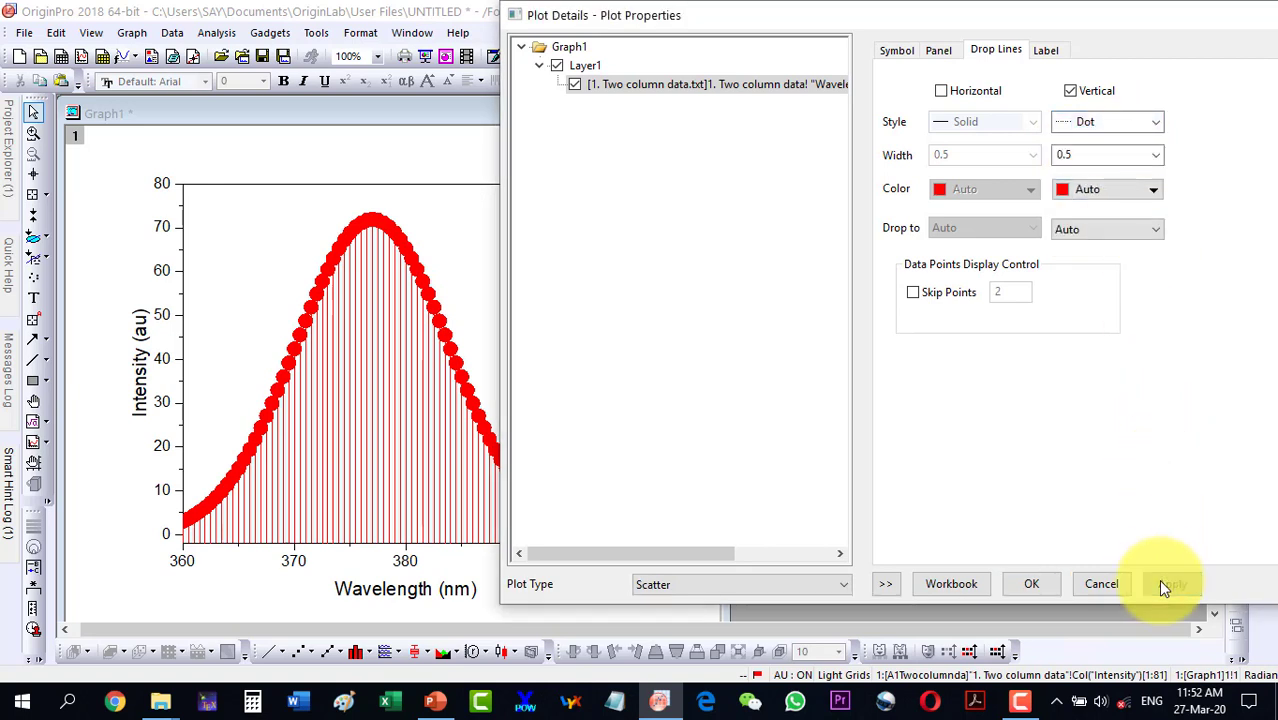
click(1154, 155)
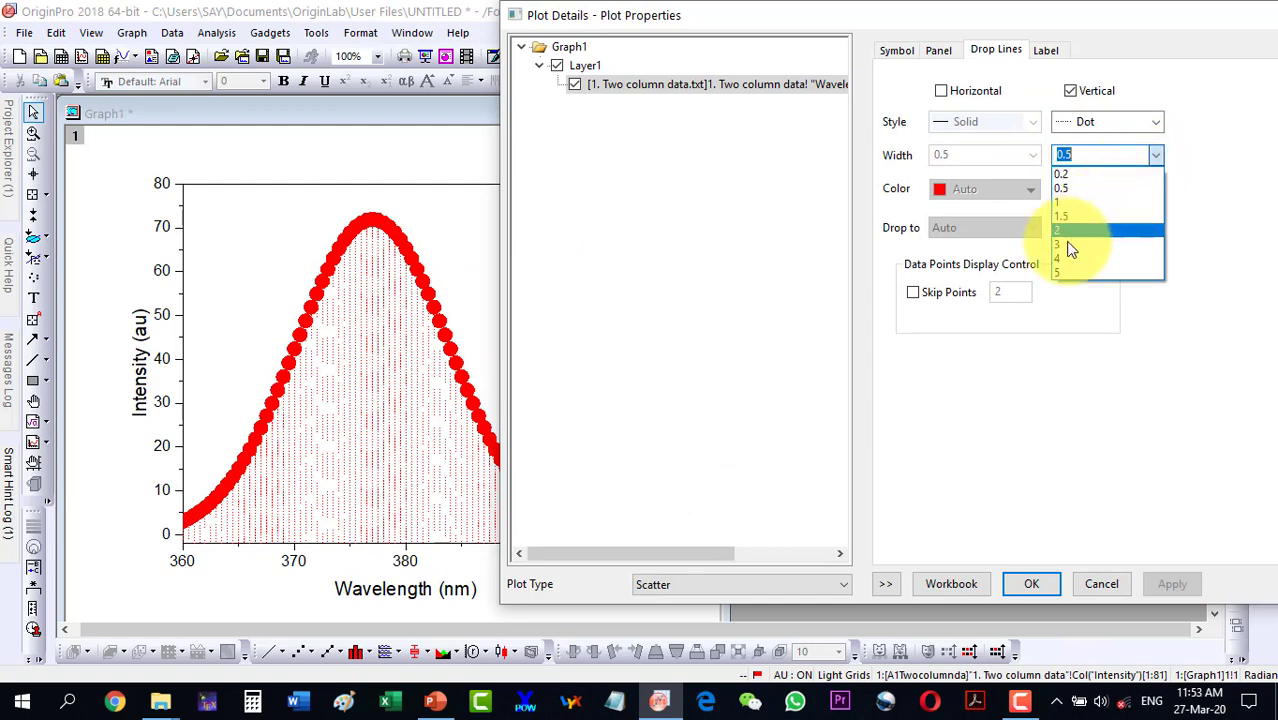
click(1068, 244)
click(1166, 584)
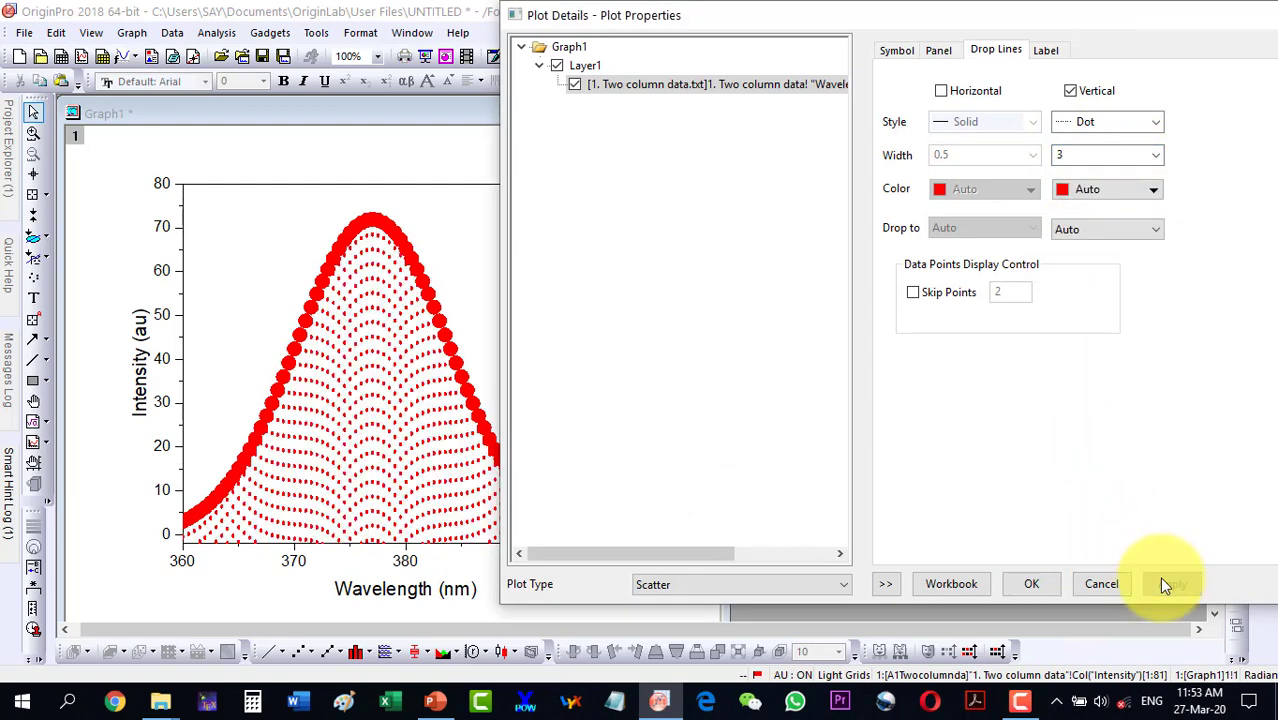
Try black as the colour of the vertical drop lines, and remove the drop lines from the plot.
click(1097, 192)
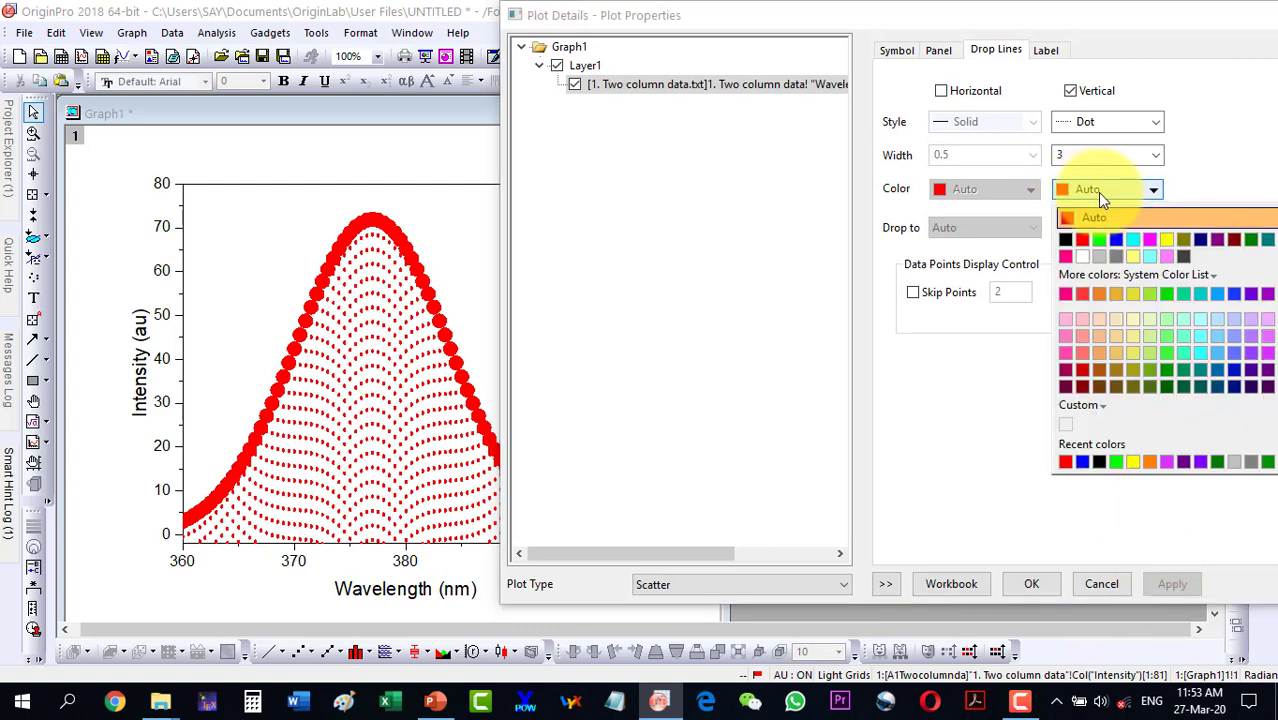
click(1066, 240)
click(1166, 583)
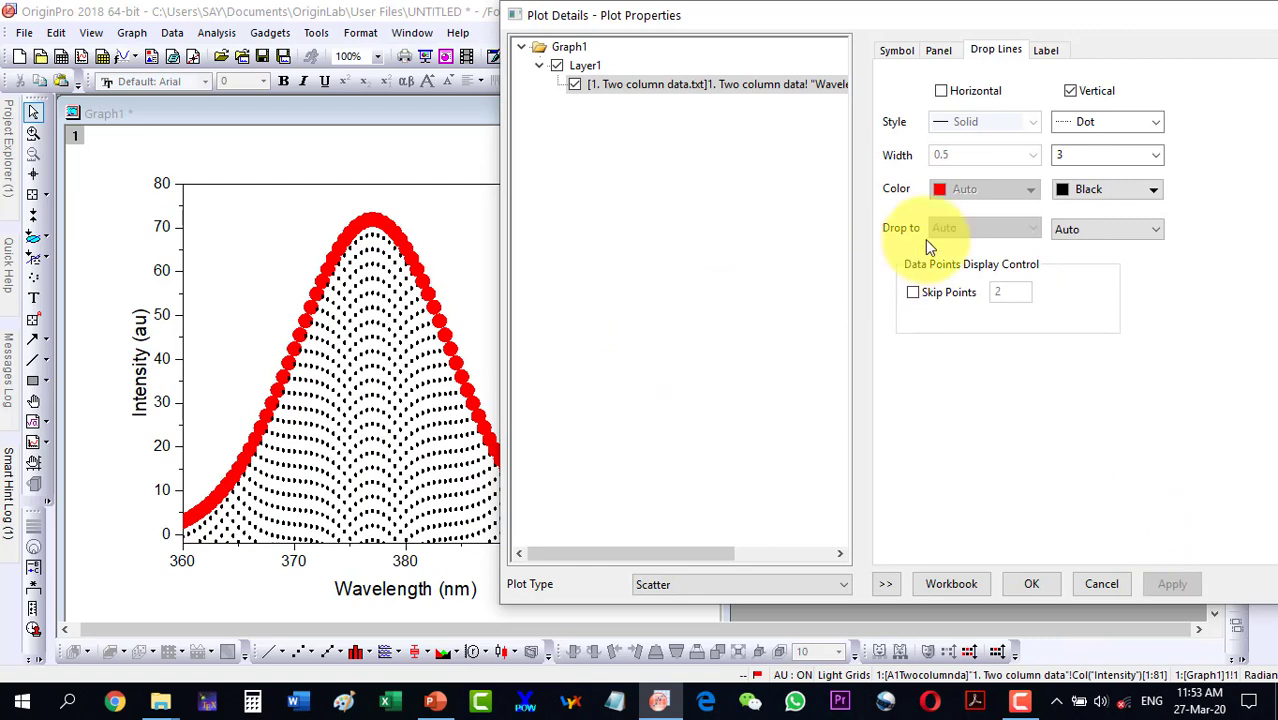
click(1070, 92)
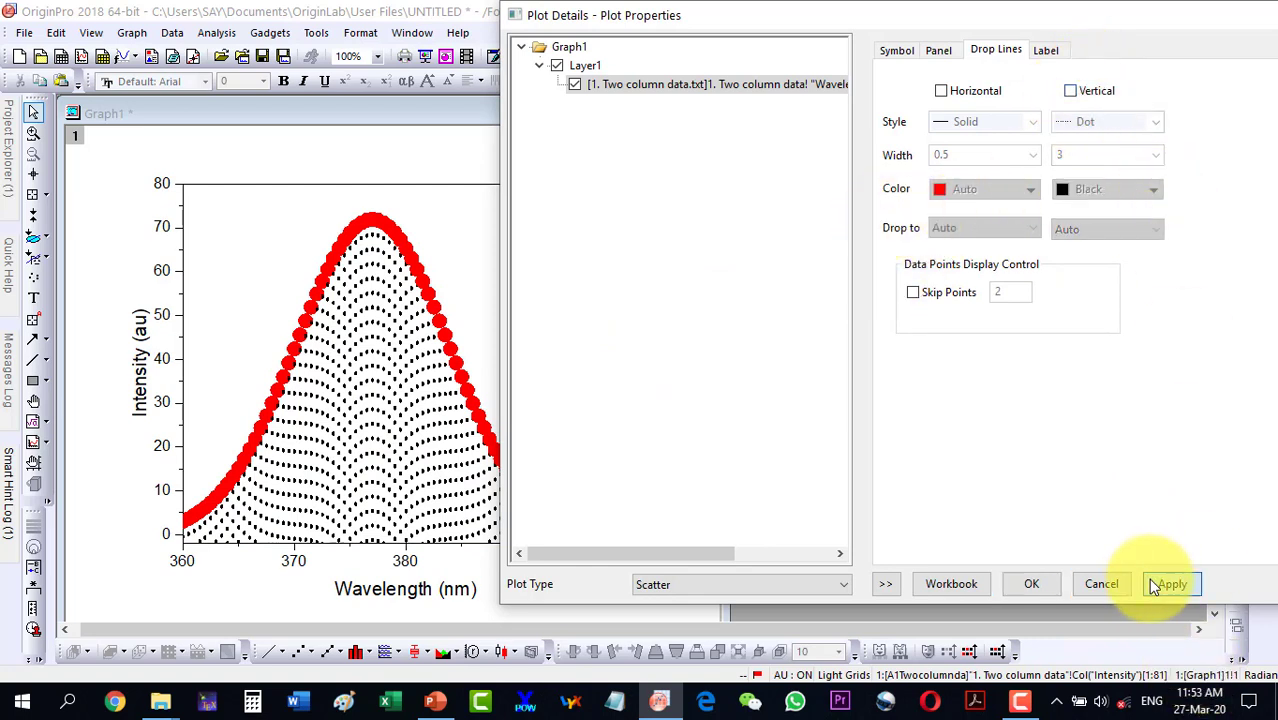
click(1148, 582)
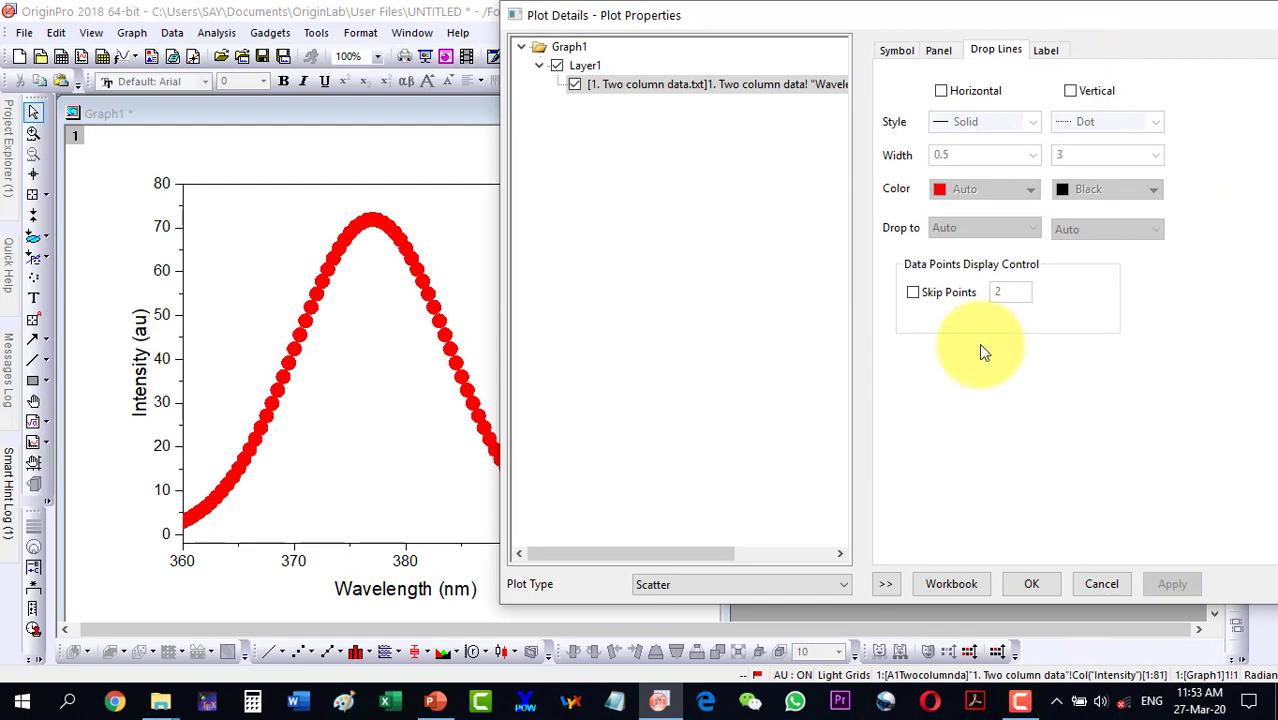
Thin out the plotted data by enabling point skipping with a value of 2.
drag(557, 25, 625, 31)
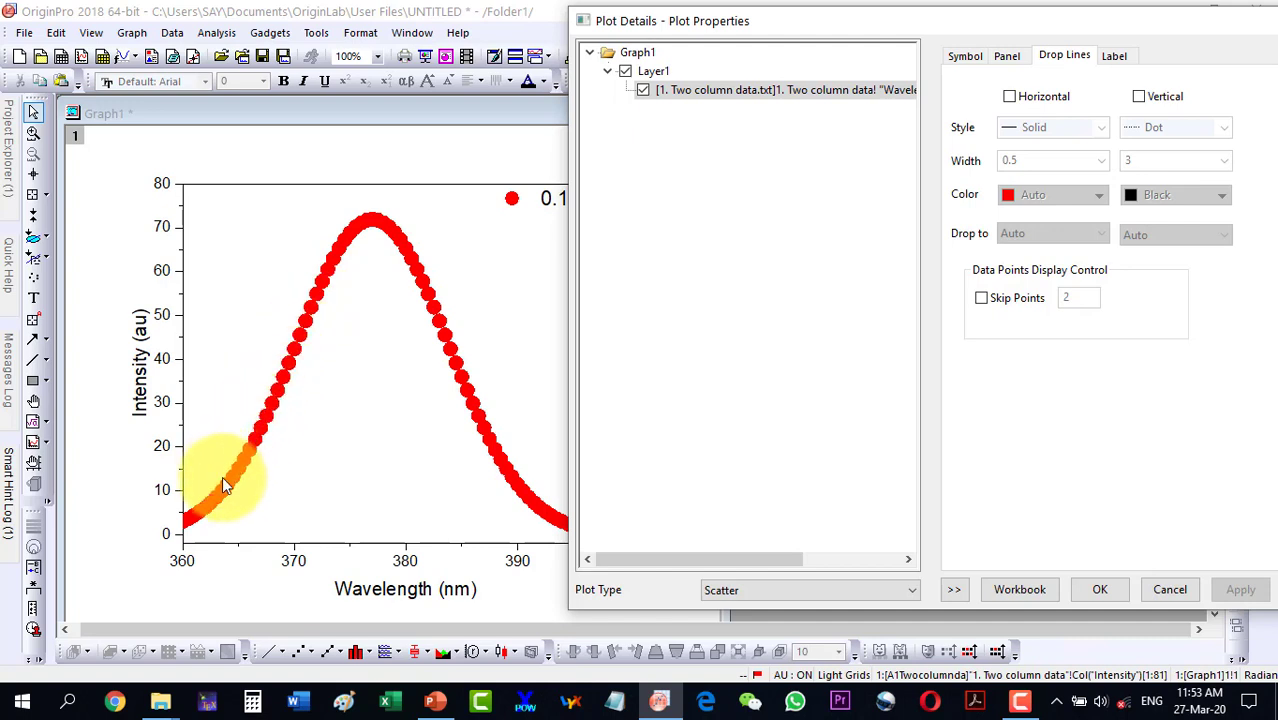
click(981, 299)
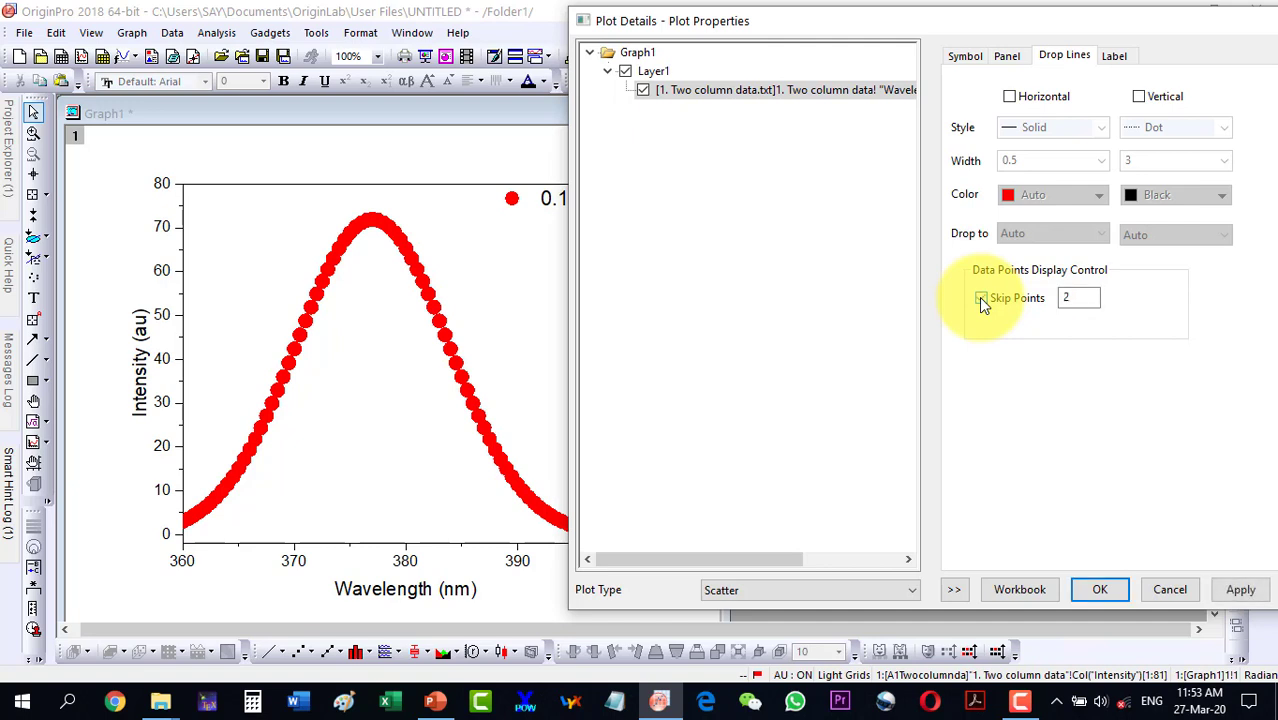
double_click(1090, 298)
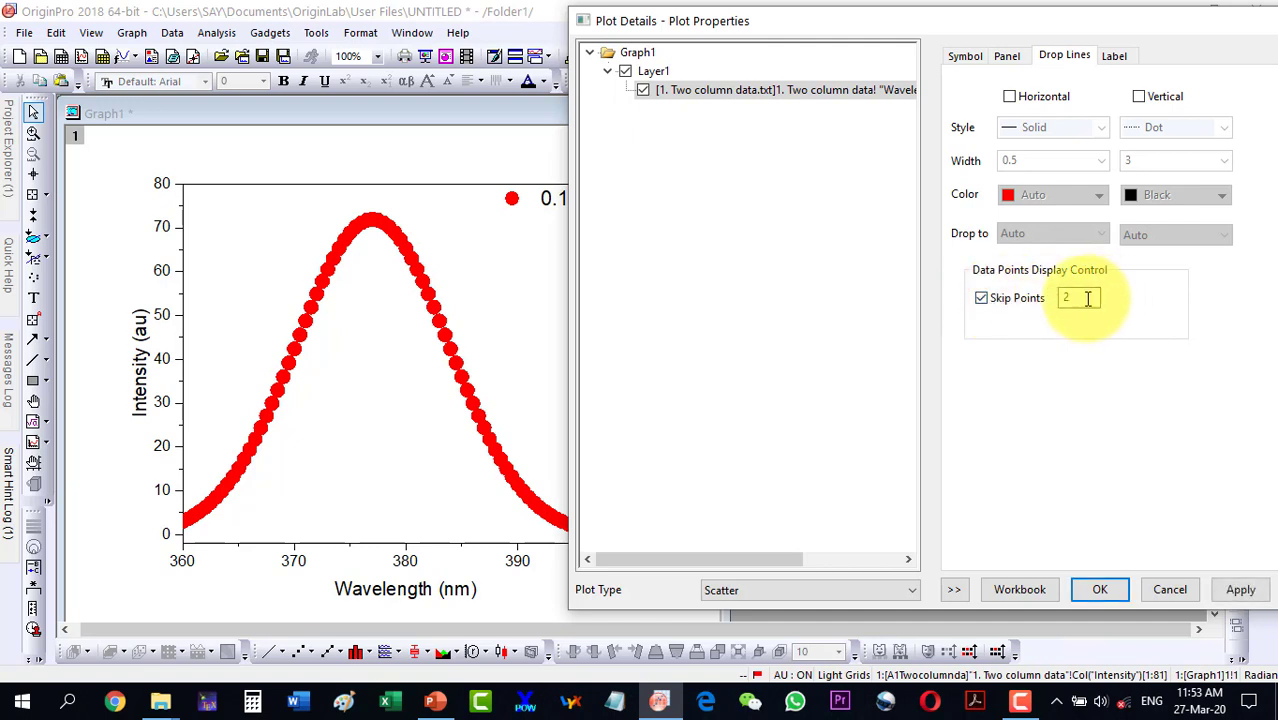
click(1240, 590)
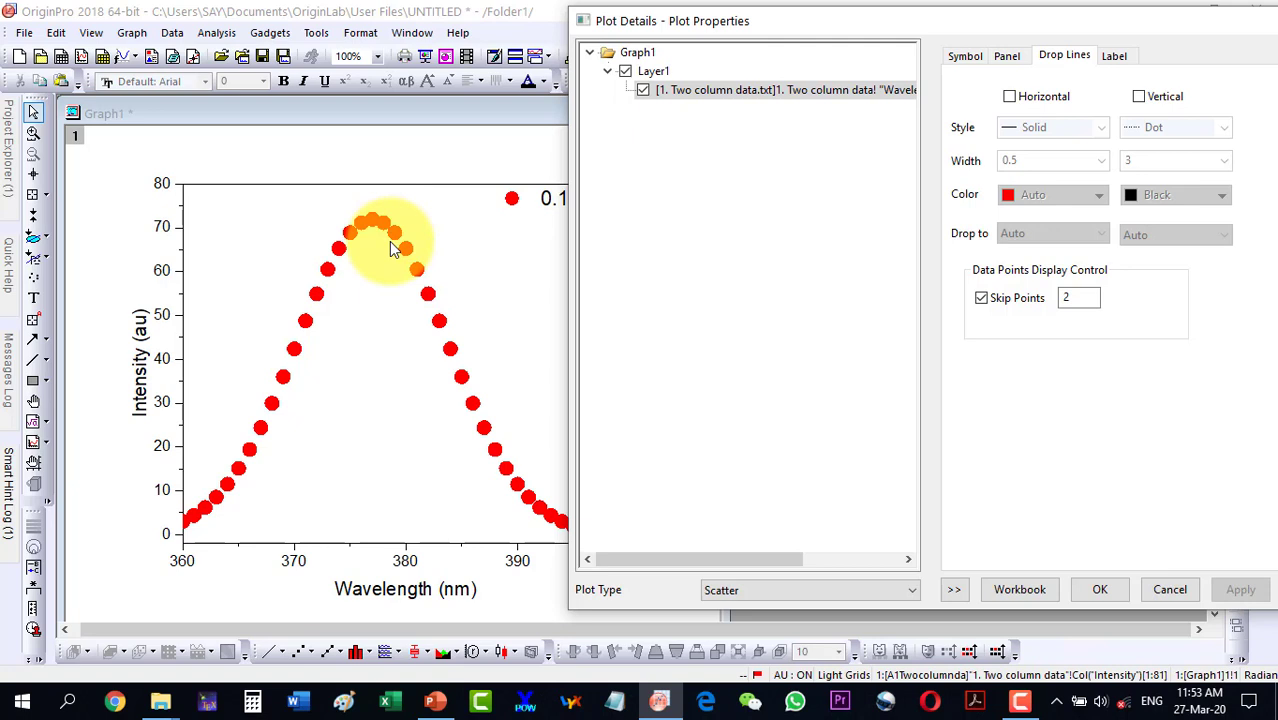
Set the point-skipping value to 4 and apply it to the scatter plot.
drag(1070, 298, 1059, 298)
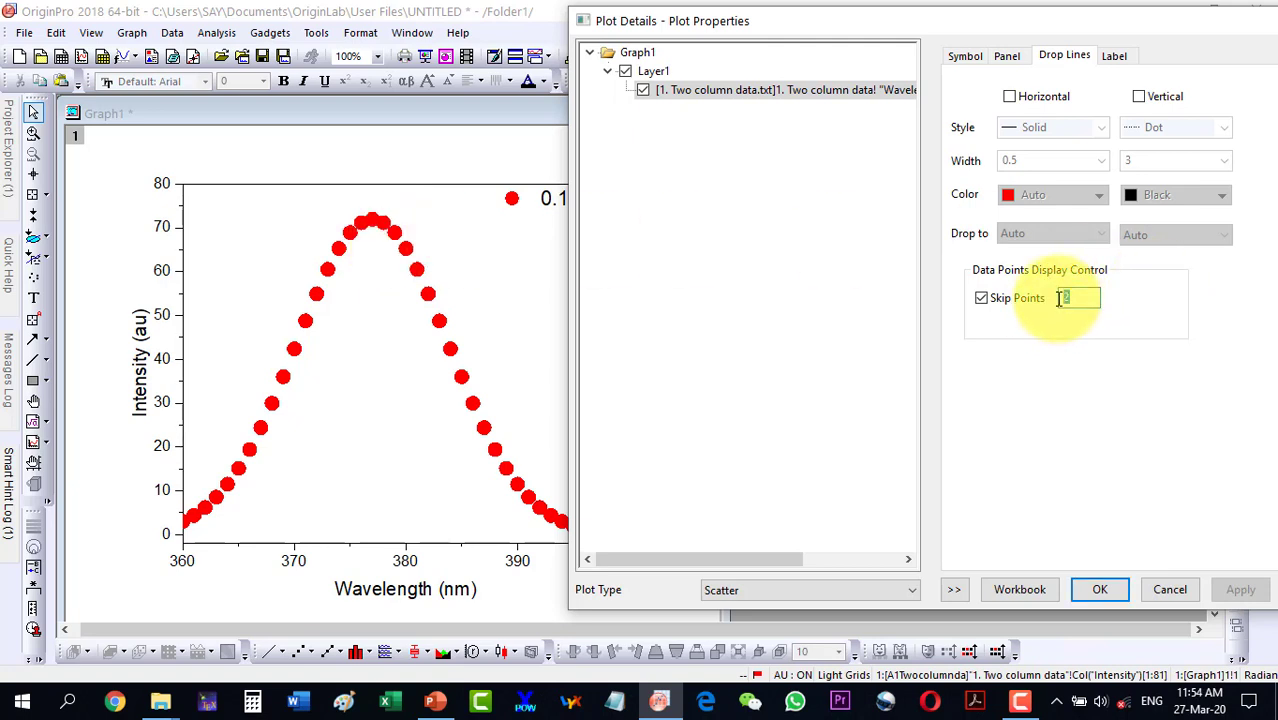
text(4)
click(1240, 590)
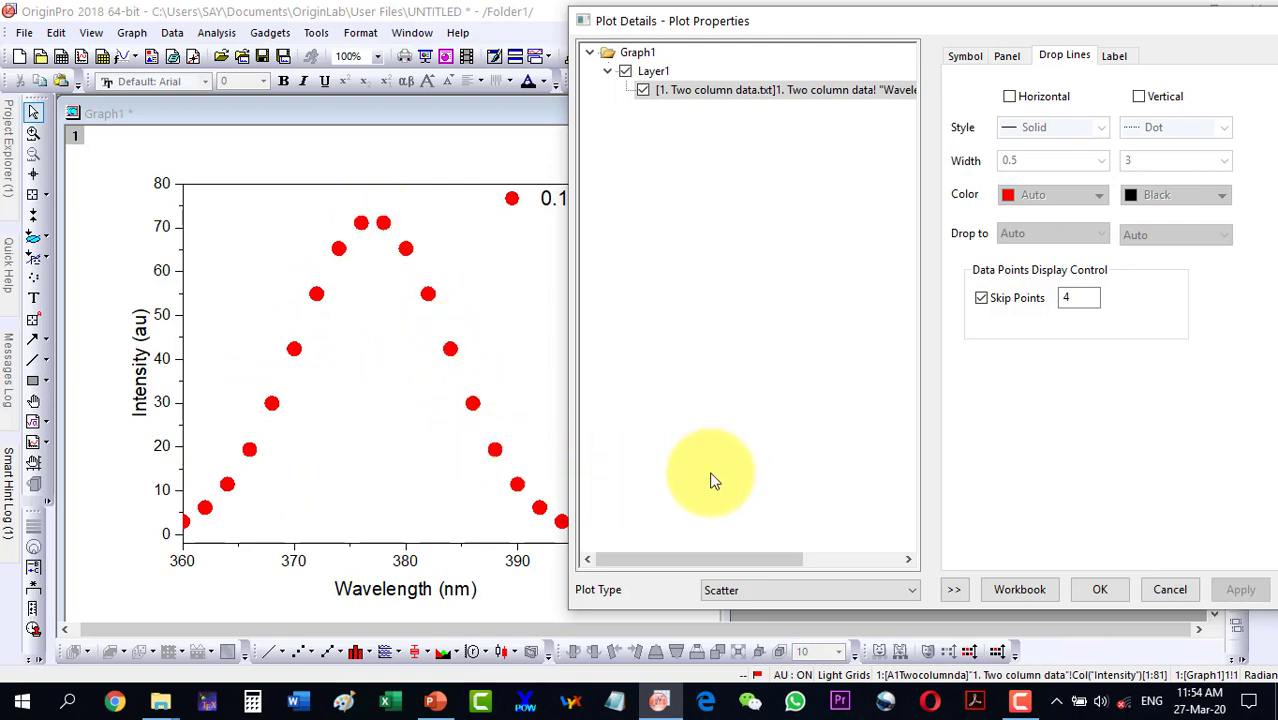
click(981, 298)
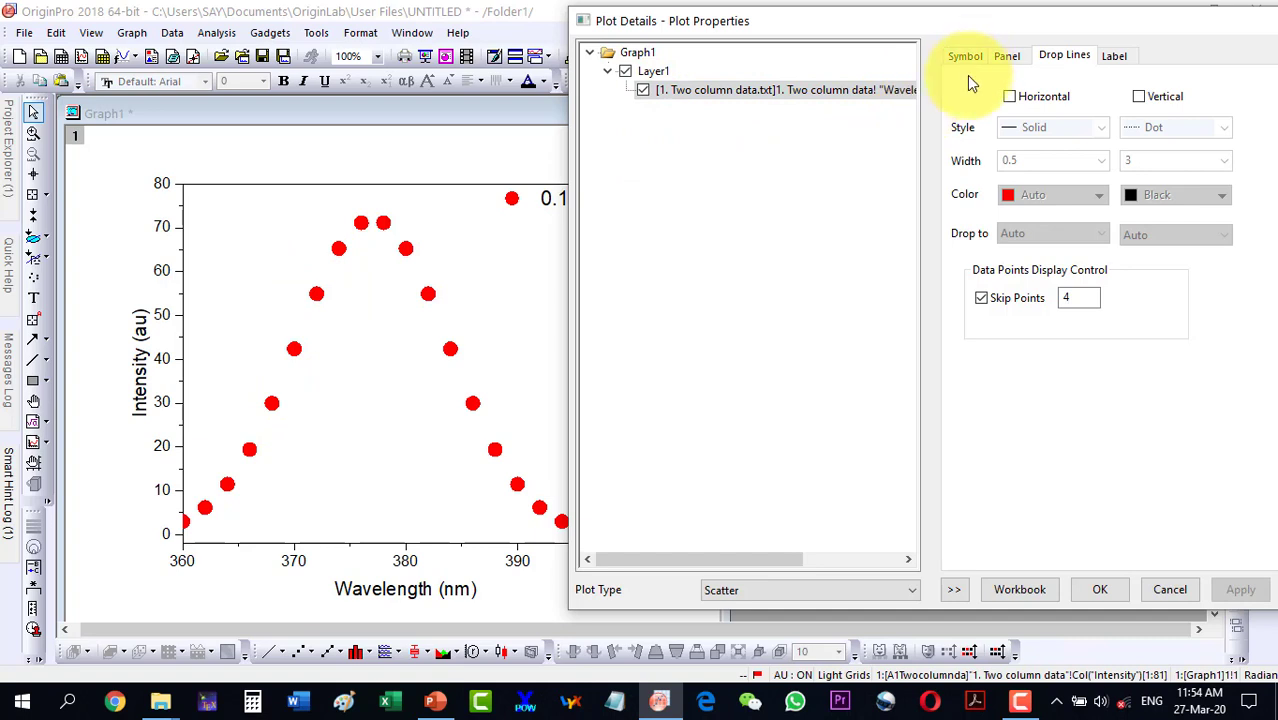
Change the plot type of the intensity data from Scatter to Line and apply it.
click(877, 590)
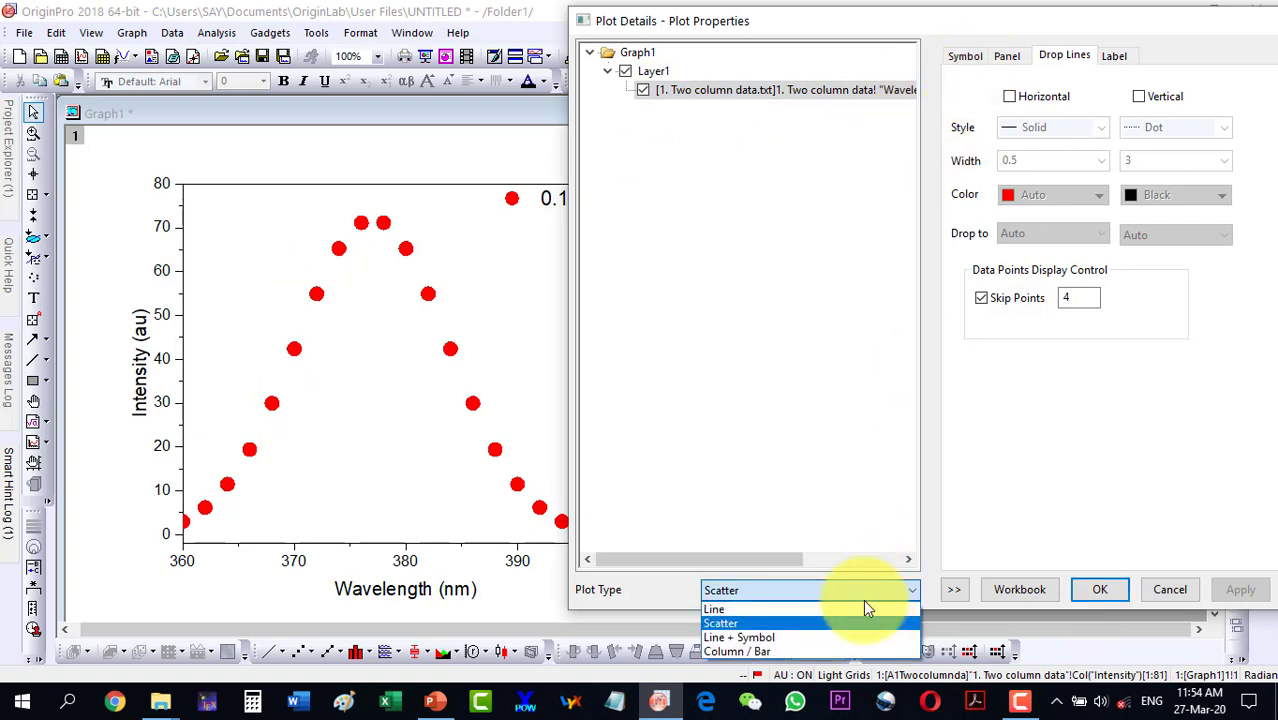
click(765, 610)
click(1234, 592)
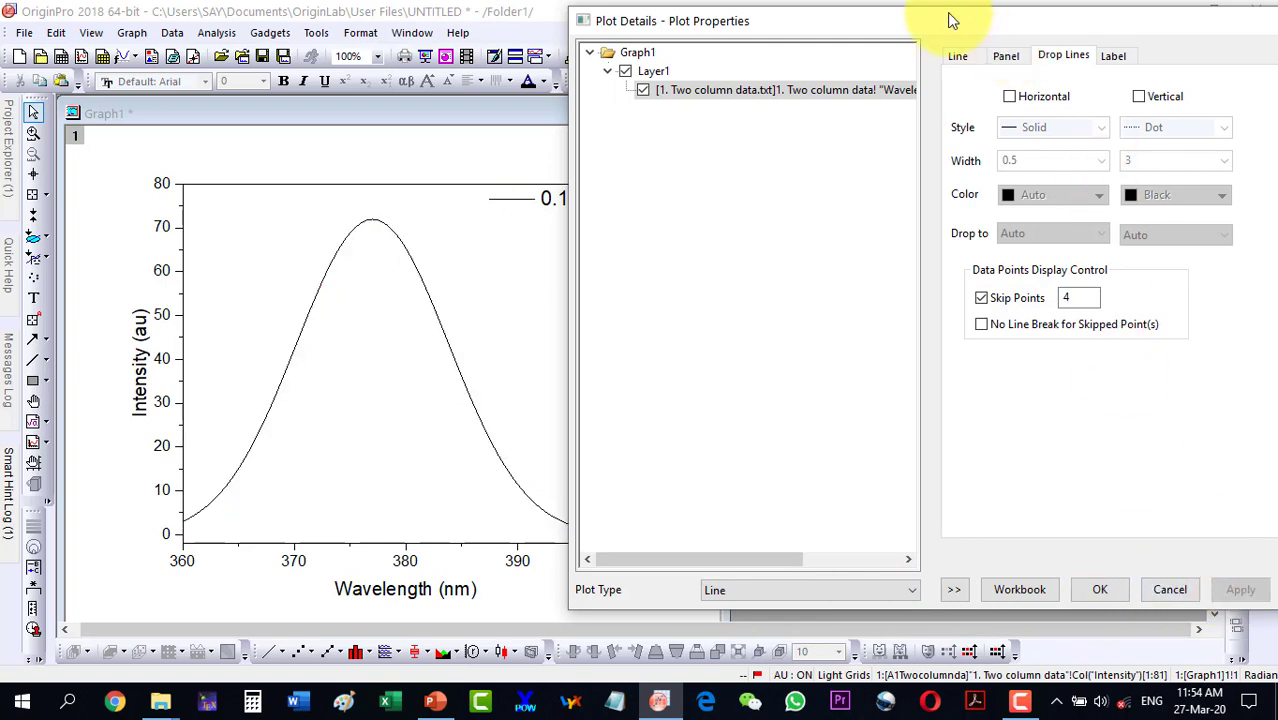
Set the curve's line style to Short Dot and apply it to the graph.
click(957, 55)
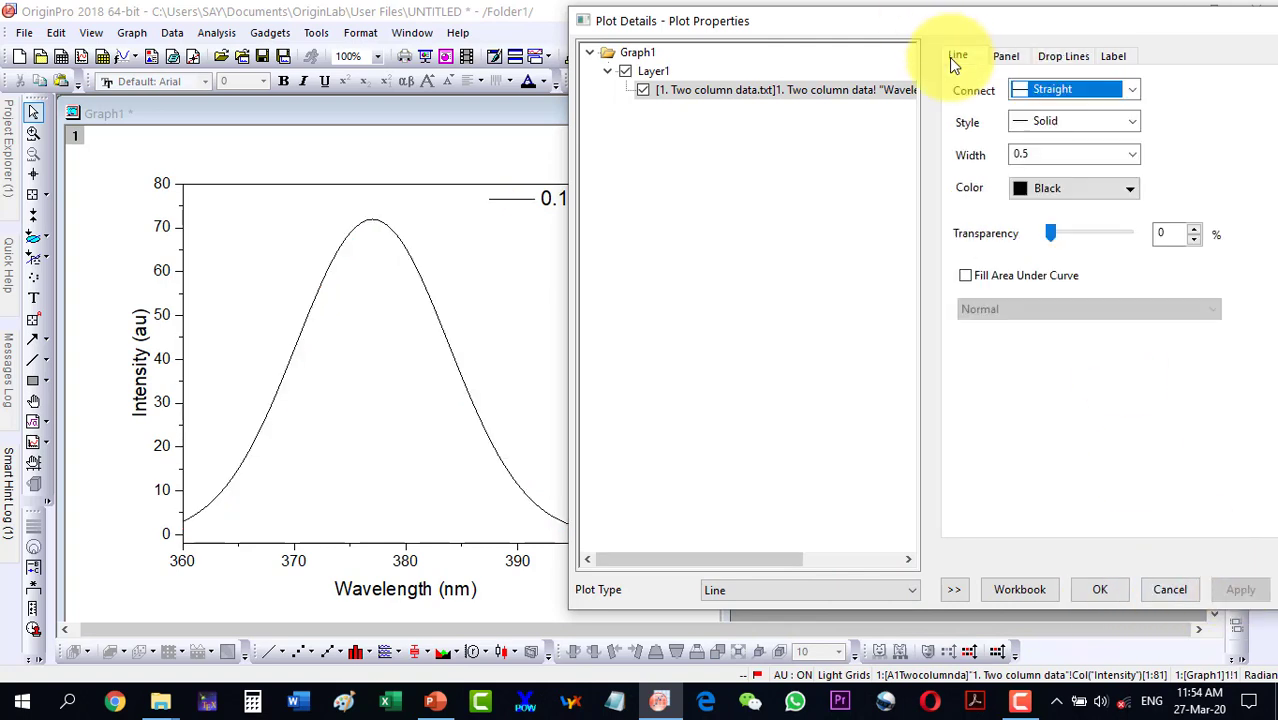
click(1131, 121)
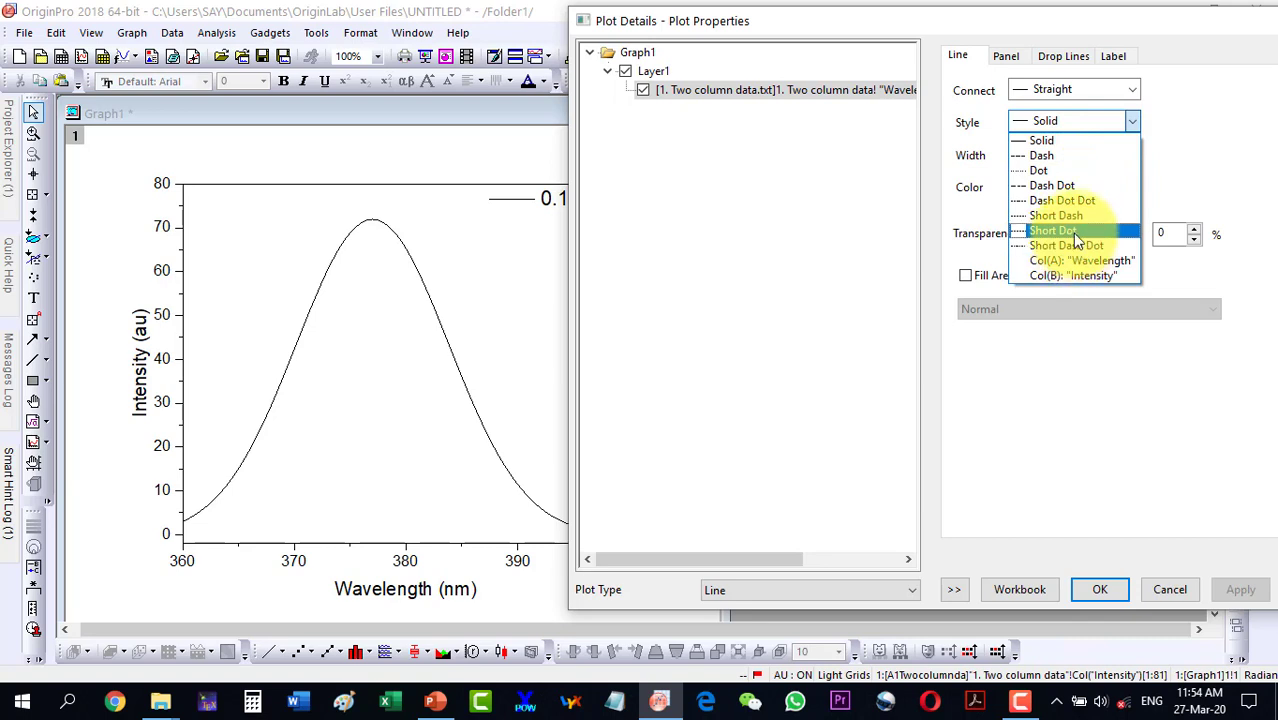
click(1070, 234)
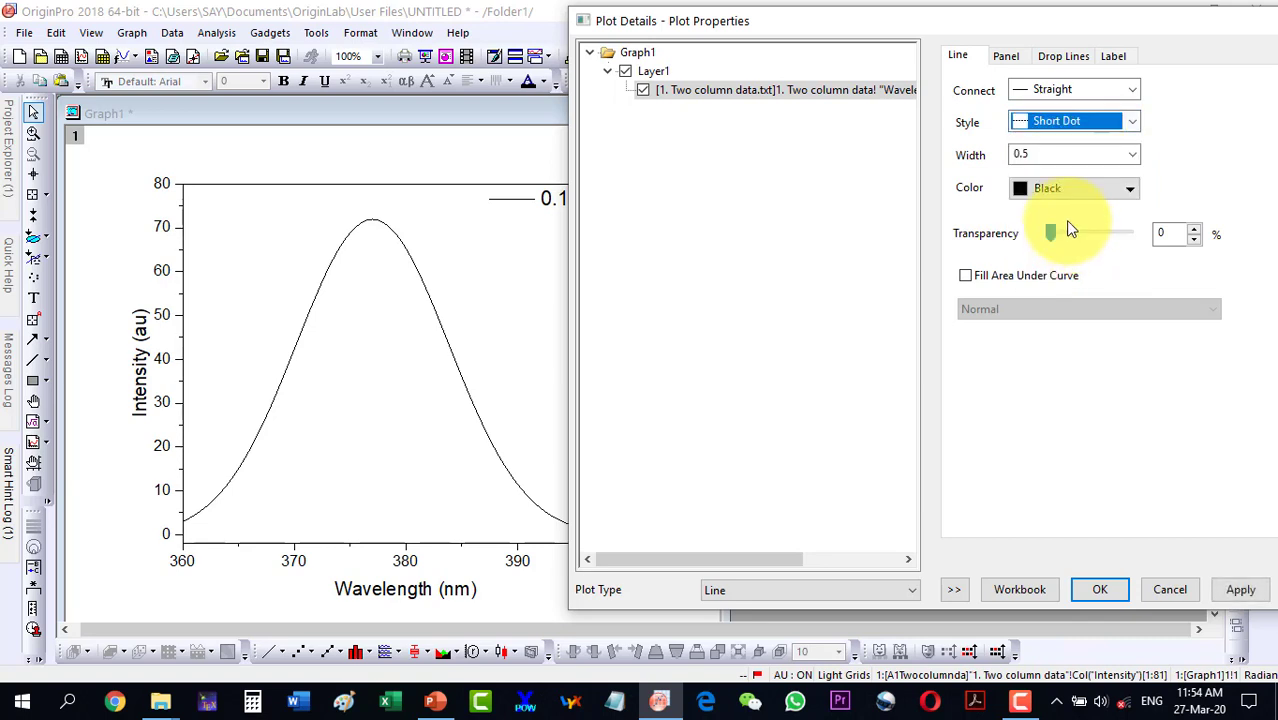
click(1240, 589)
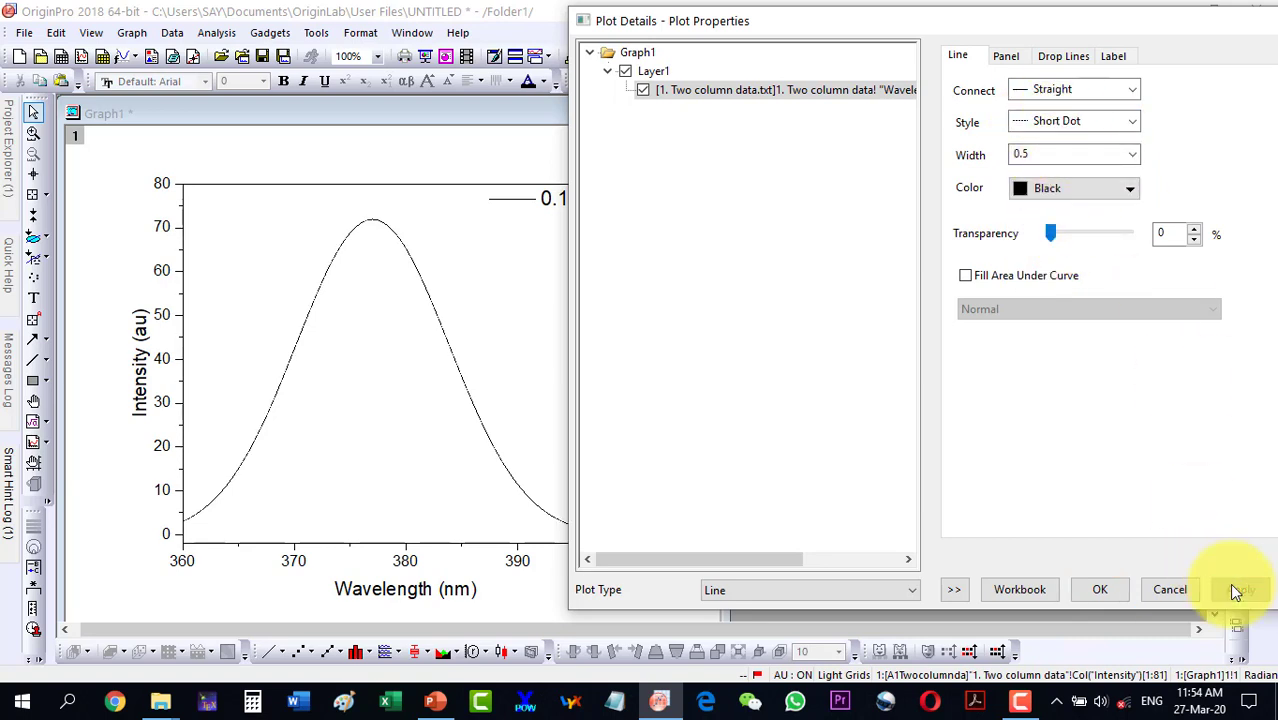
Try a width of 5 for the dotted curve, and increase the line width to 15.
click(1130, 155)
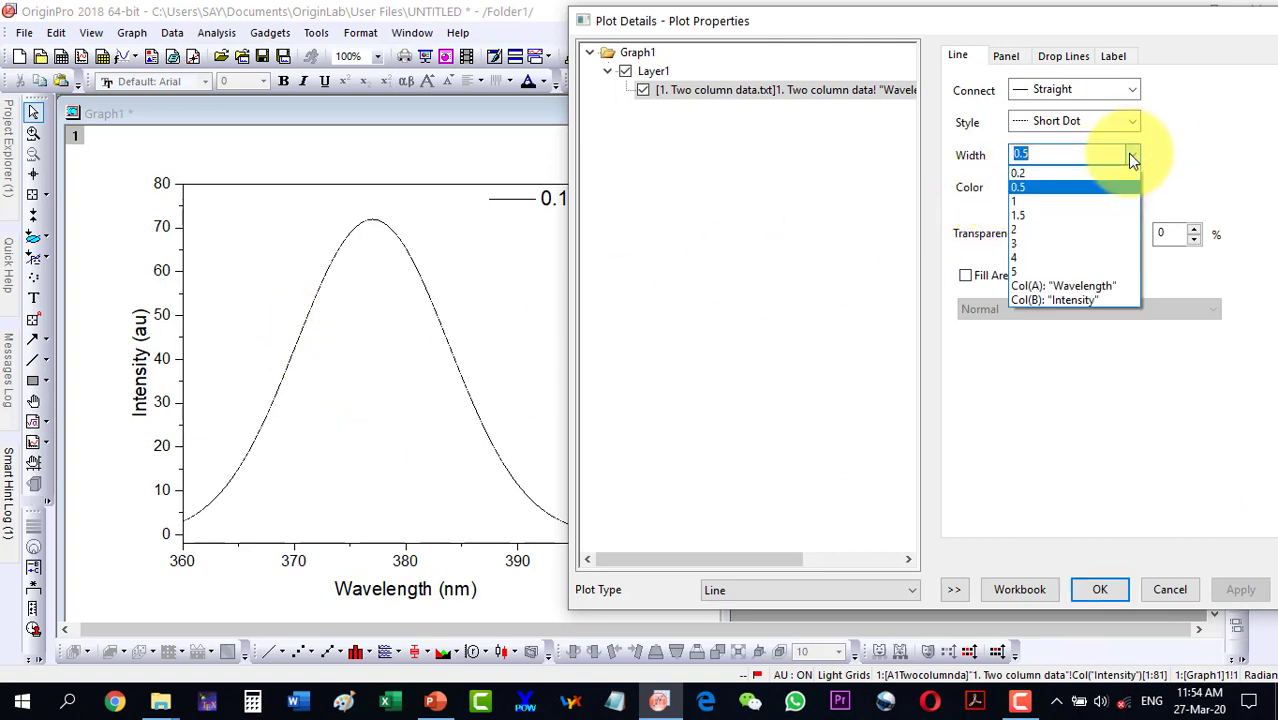
click(1020, 271)
click(1238, 592)
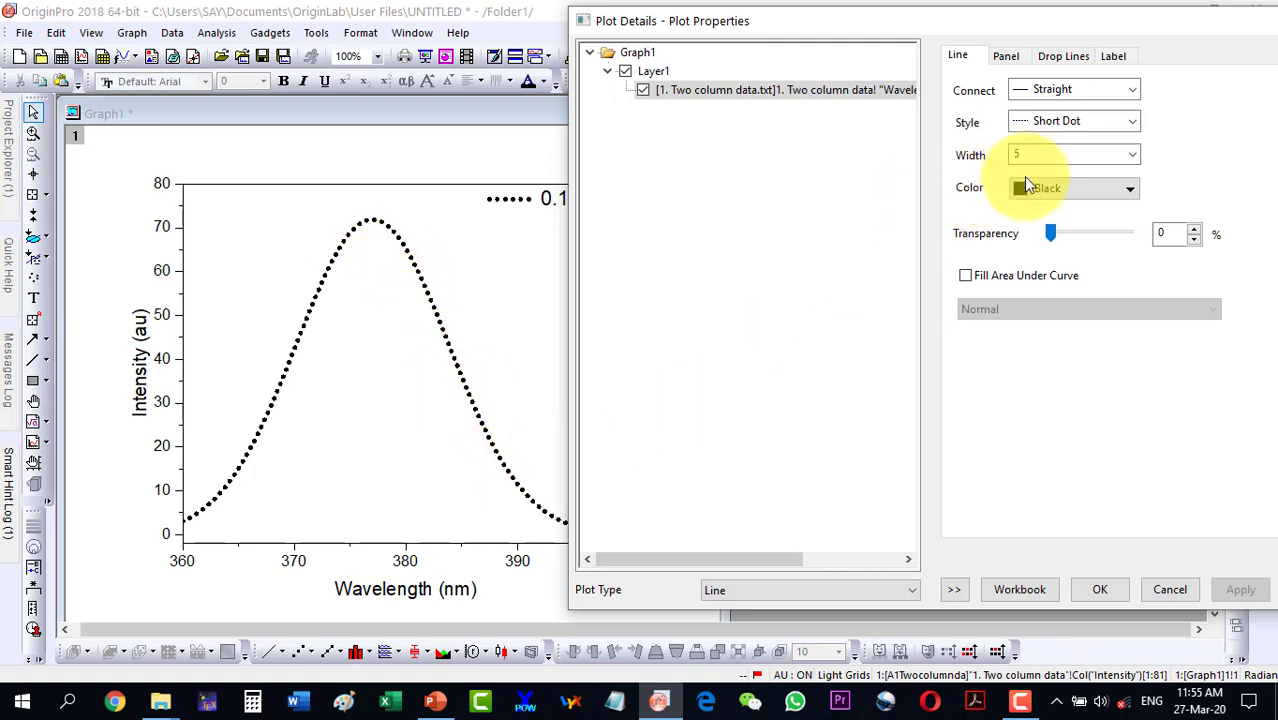
click(1062, 155)
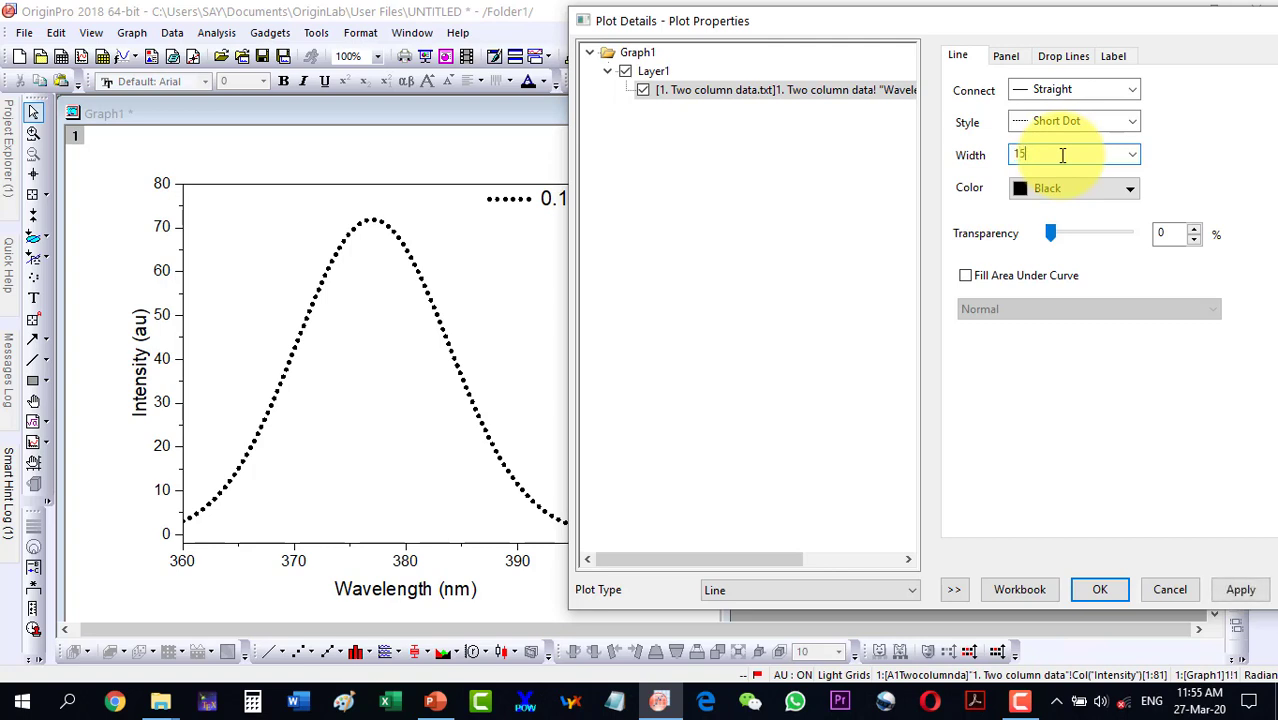
click(1240, 590)
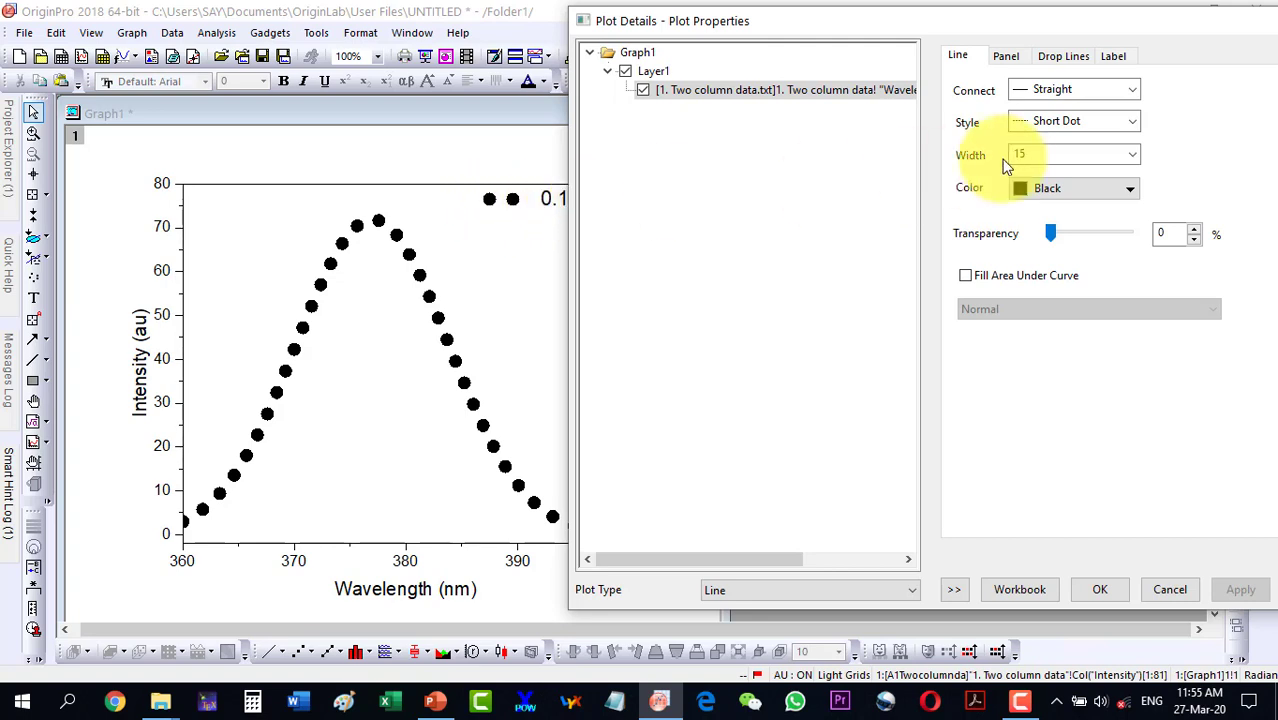
click(1052, 129)
click(1050, 129)
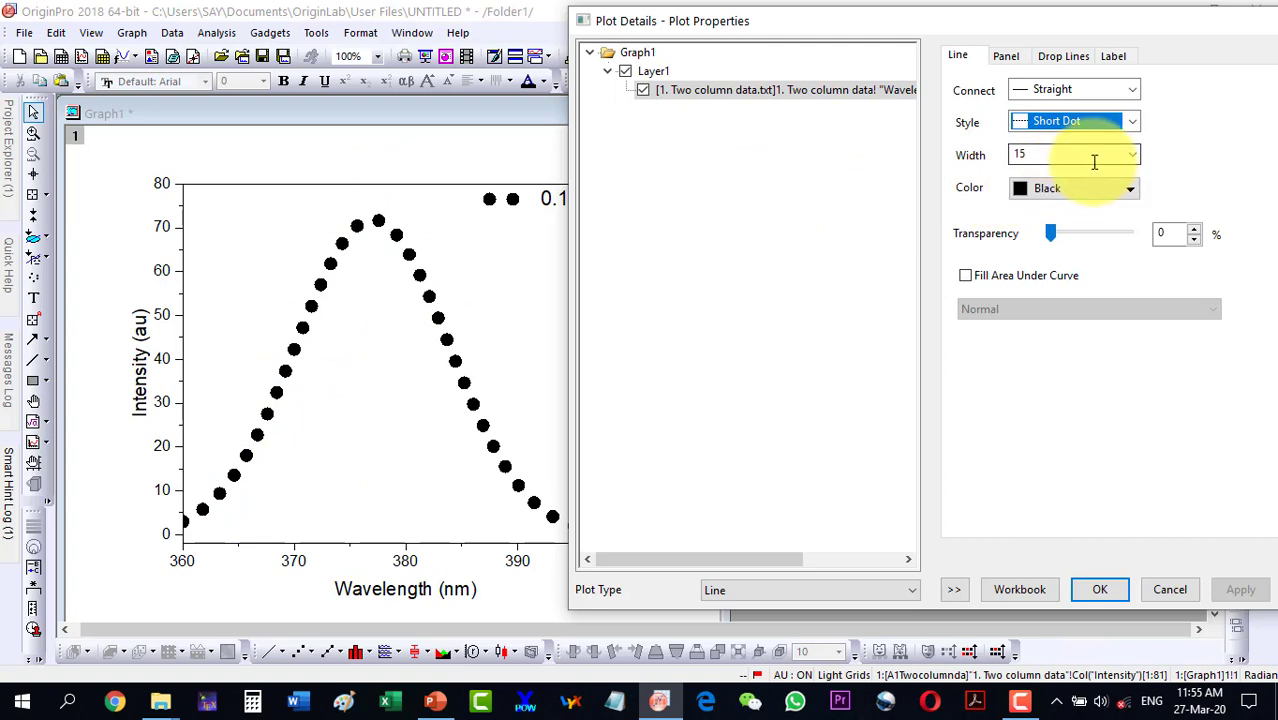
click(1060, 58)
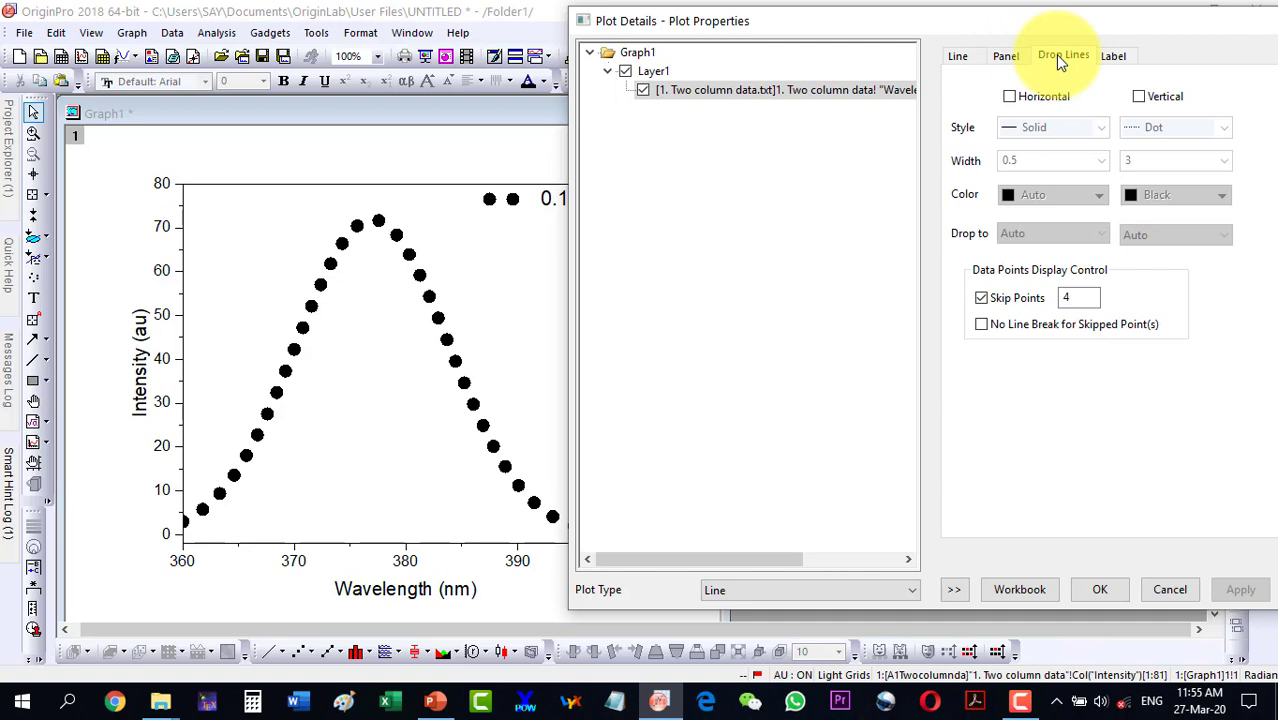
click(1007, 55)
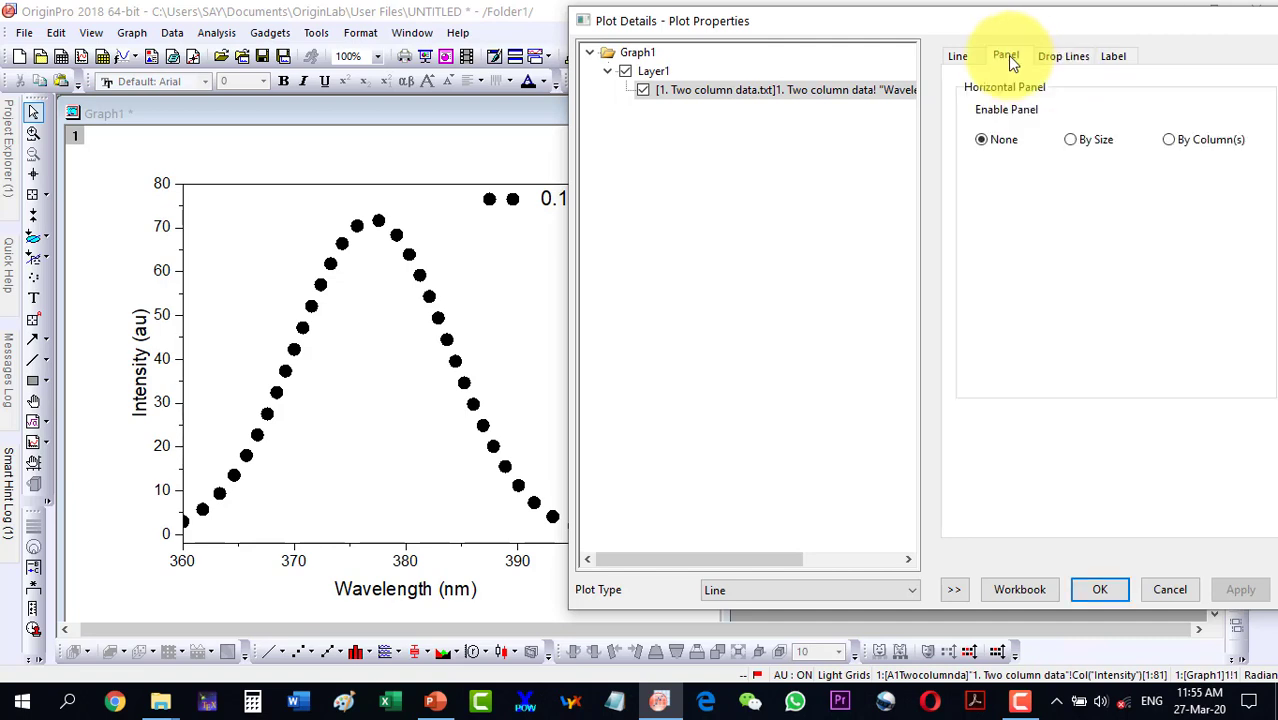
click(959, 60)
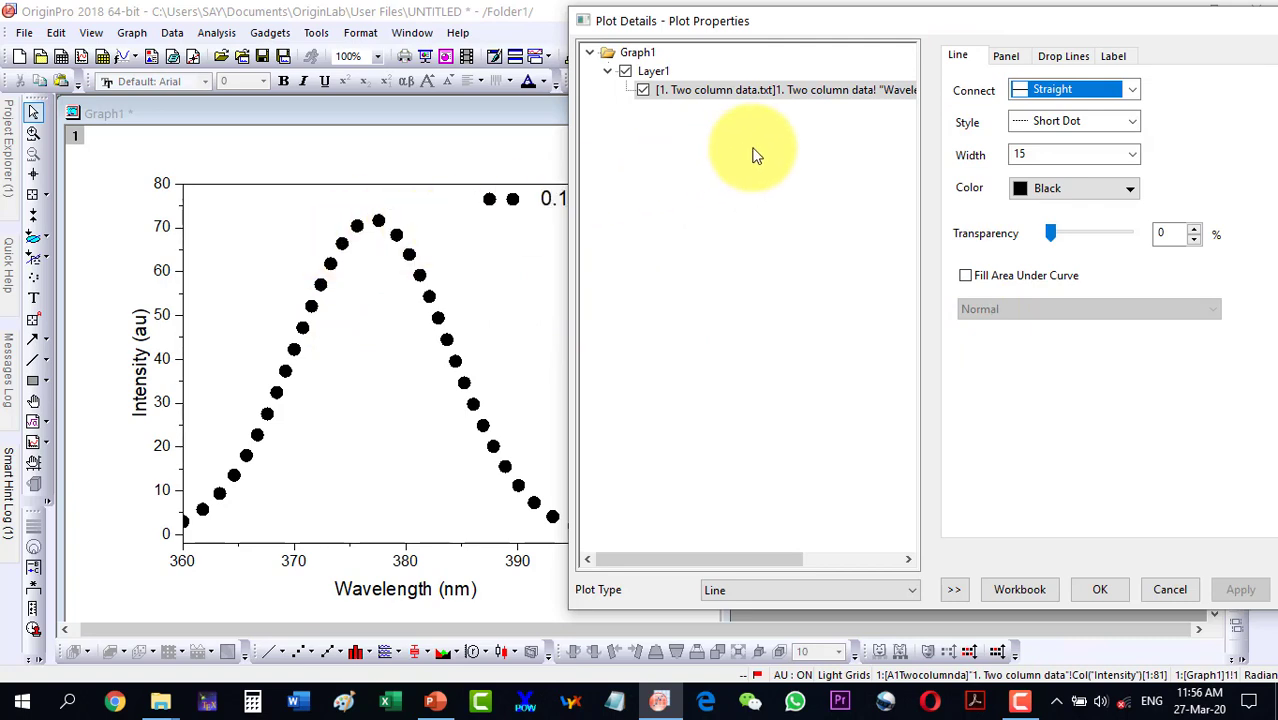
Change the plot type of the intensity data back to Scatter and apply it.
click(803, 592)
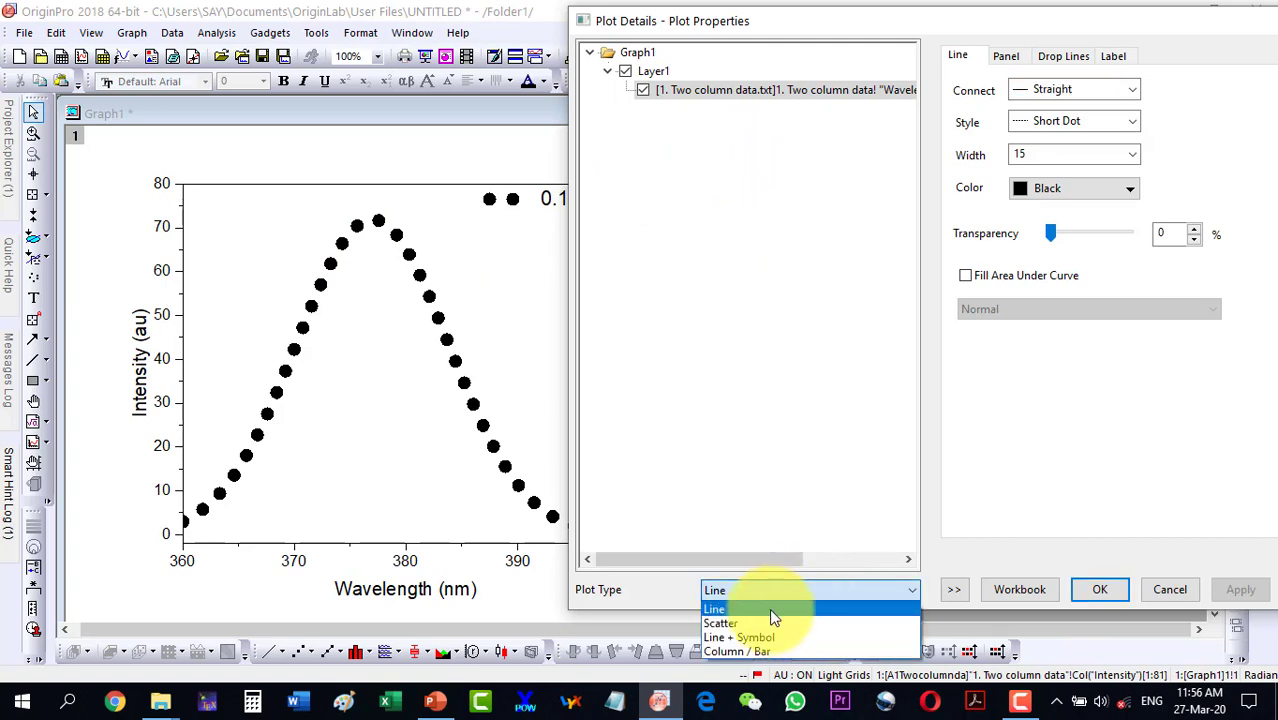
click(740, 624)
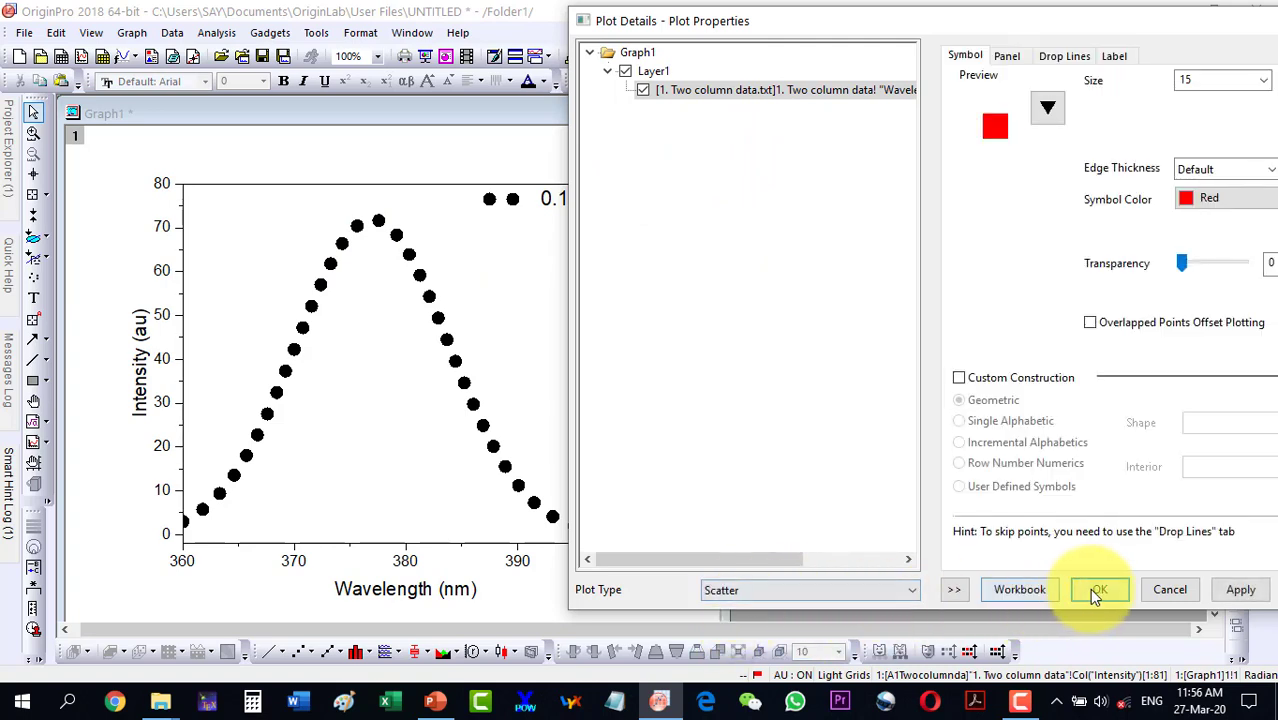
click(1241, 591)
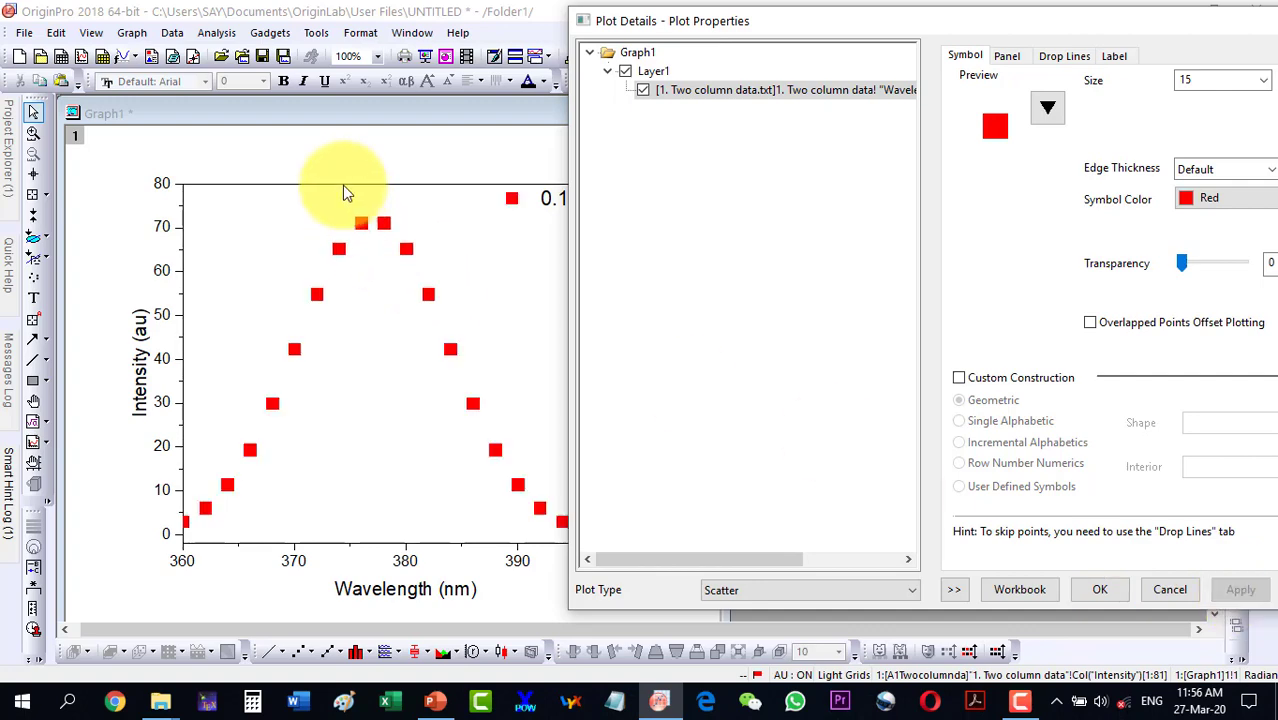
Change the scatter plot's data symbol to a solid circle and apply it.
drag(1121, 22, 1013, 20)
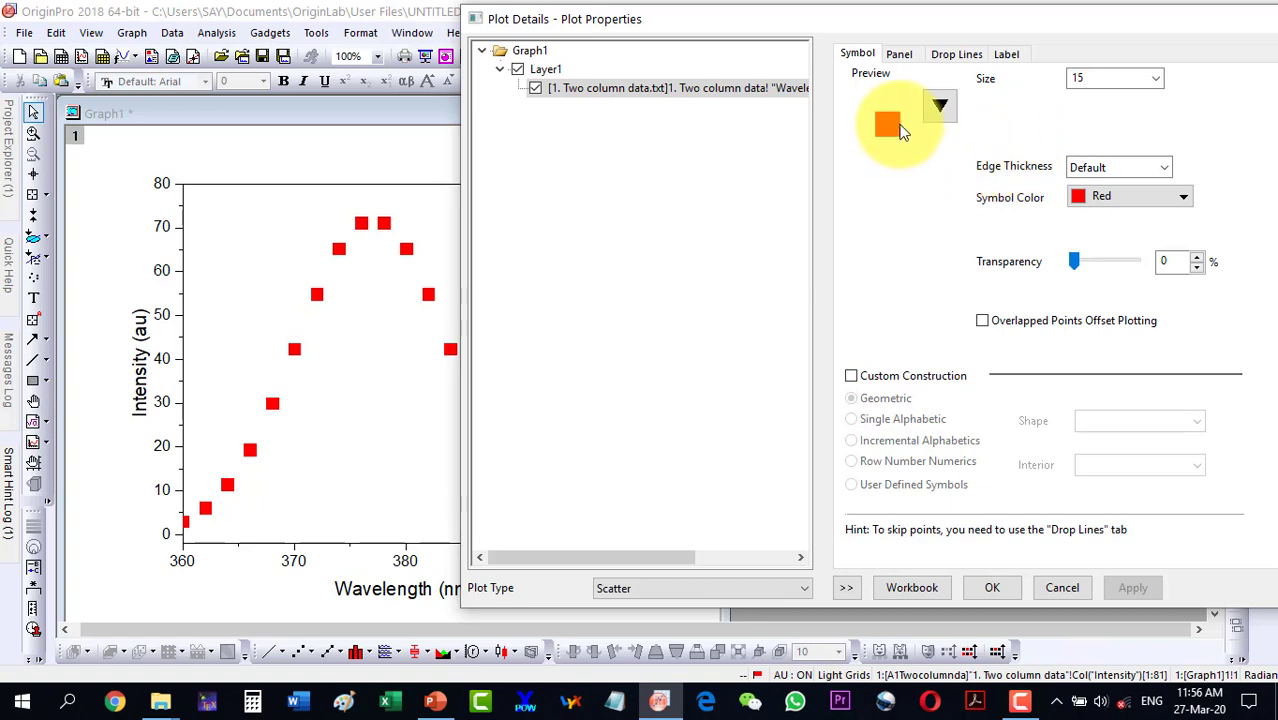
click(893, 125)
click(827, 159)
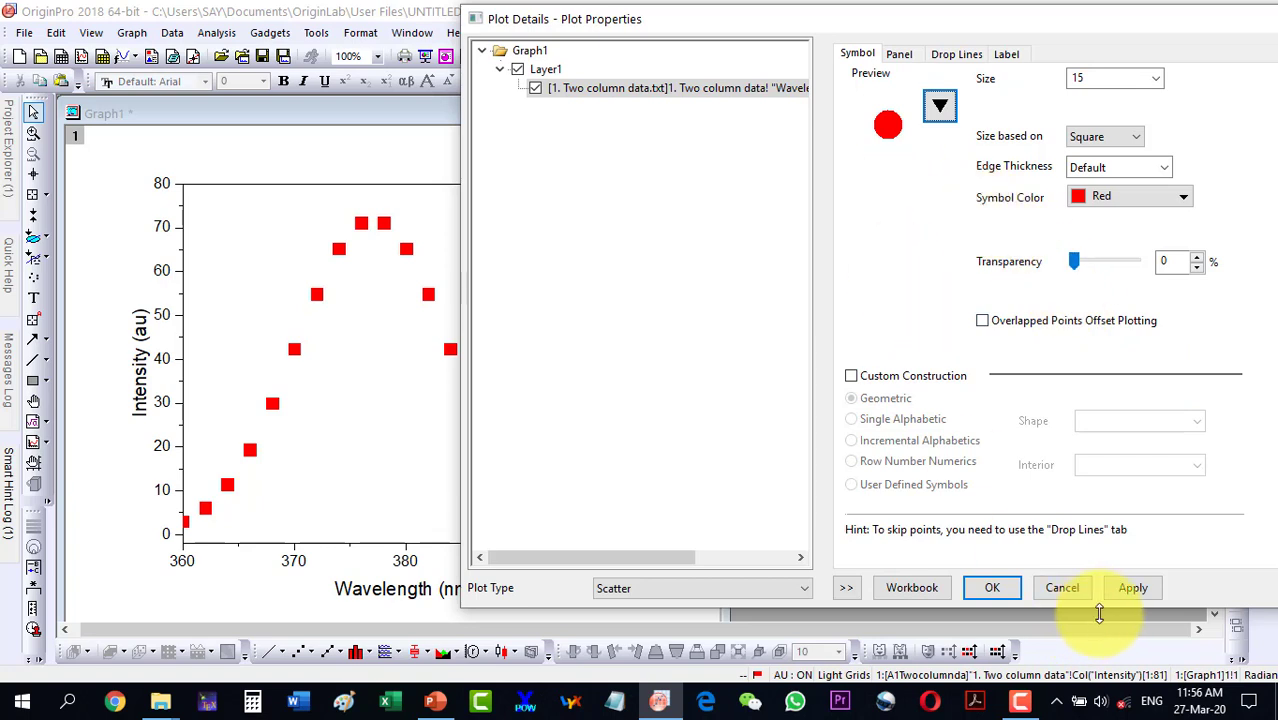
click(1130, 590)
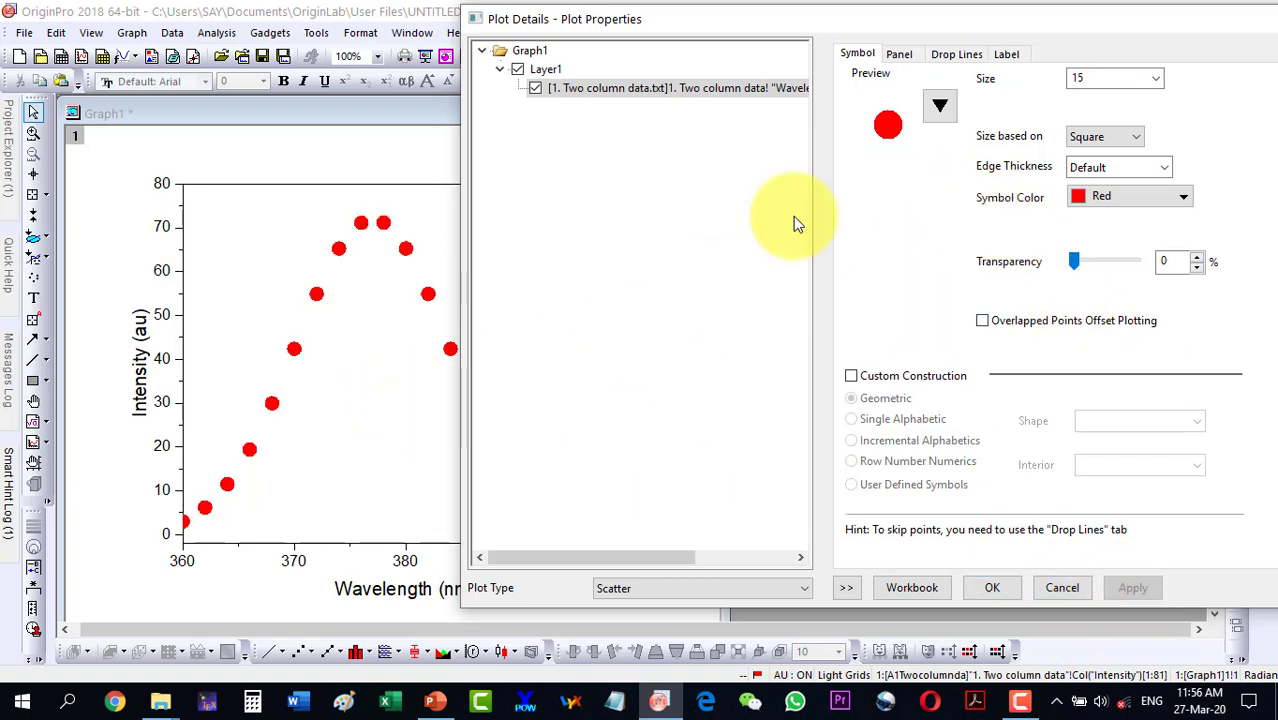
Set the symbol color of the data points to Auto and apply it.
click(1175, 199)
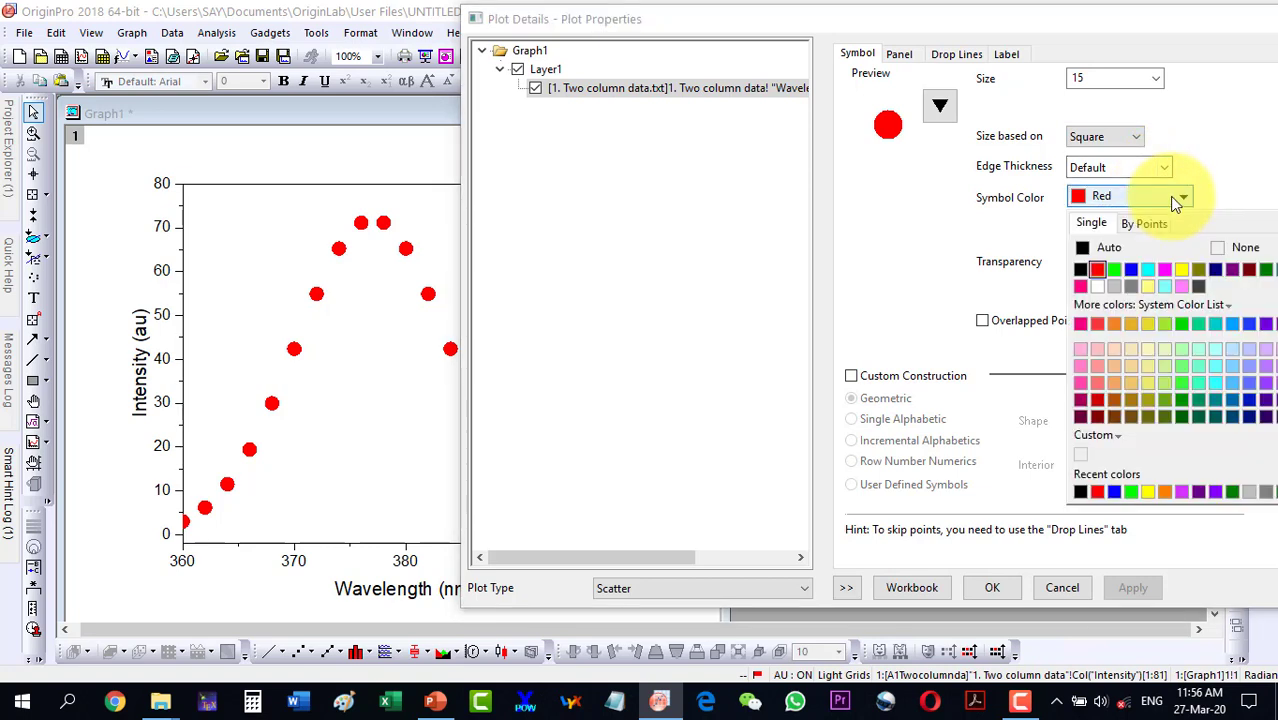
click(1085, 252)
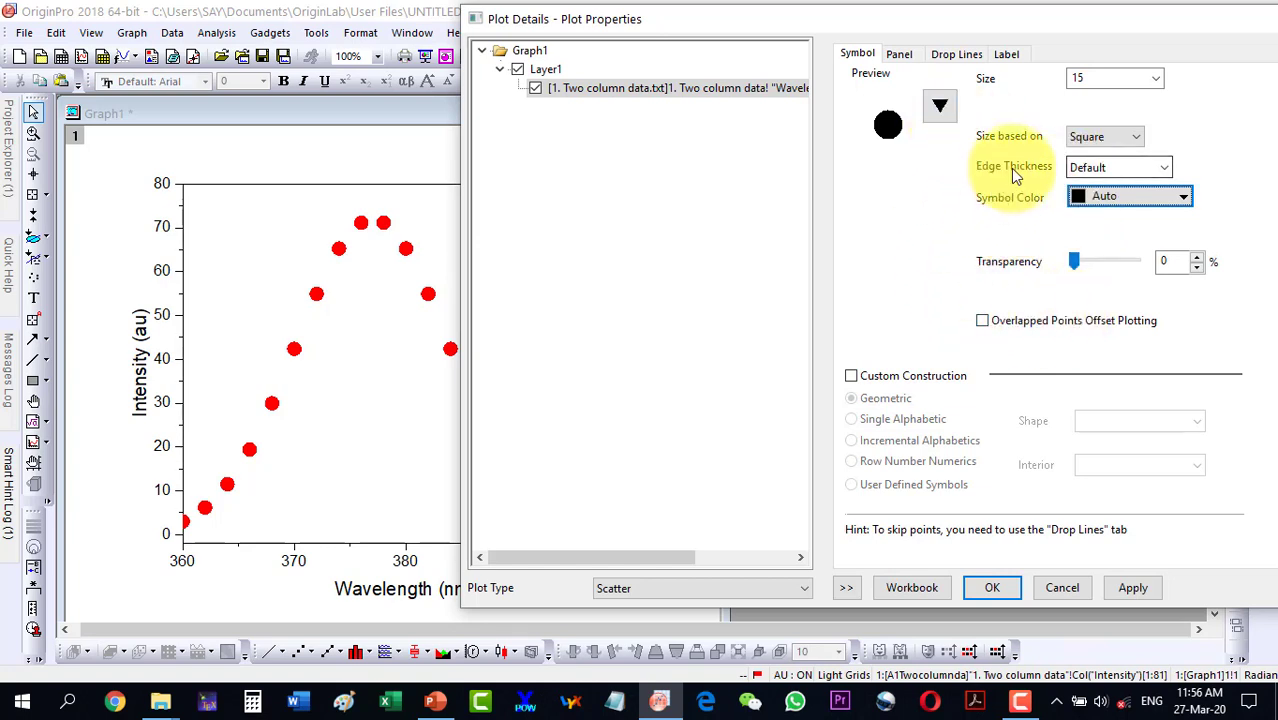
click(1122, 591)
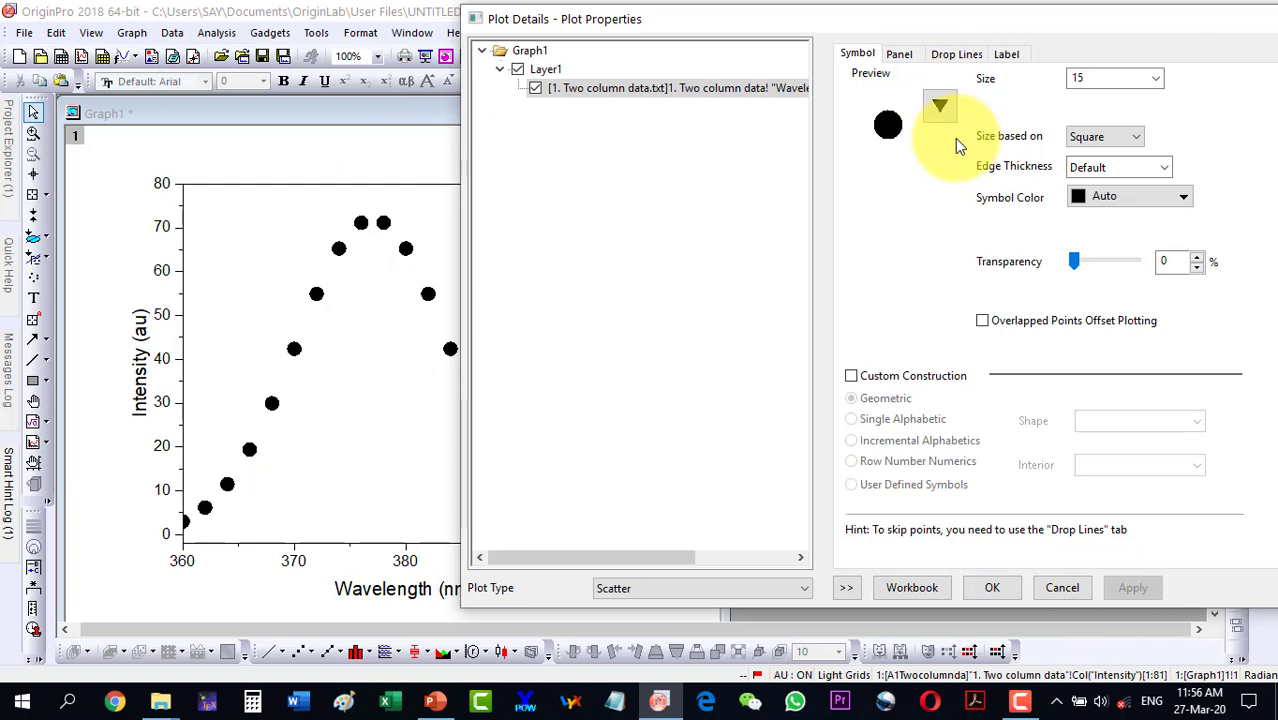
Set the edge thickness of the data symbols to 100 and apply it.
click(1100, 168)
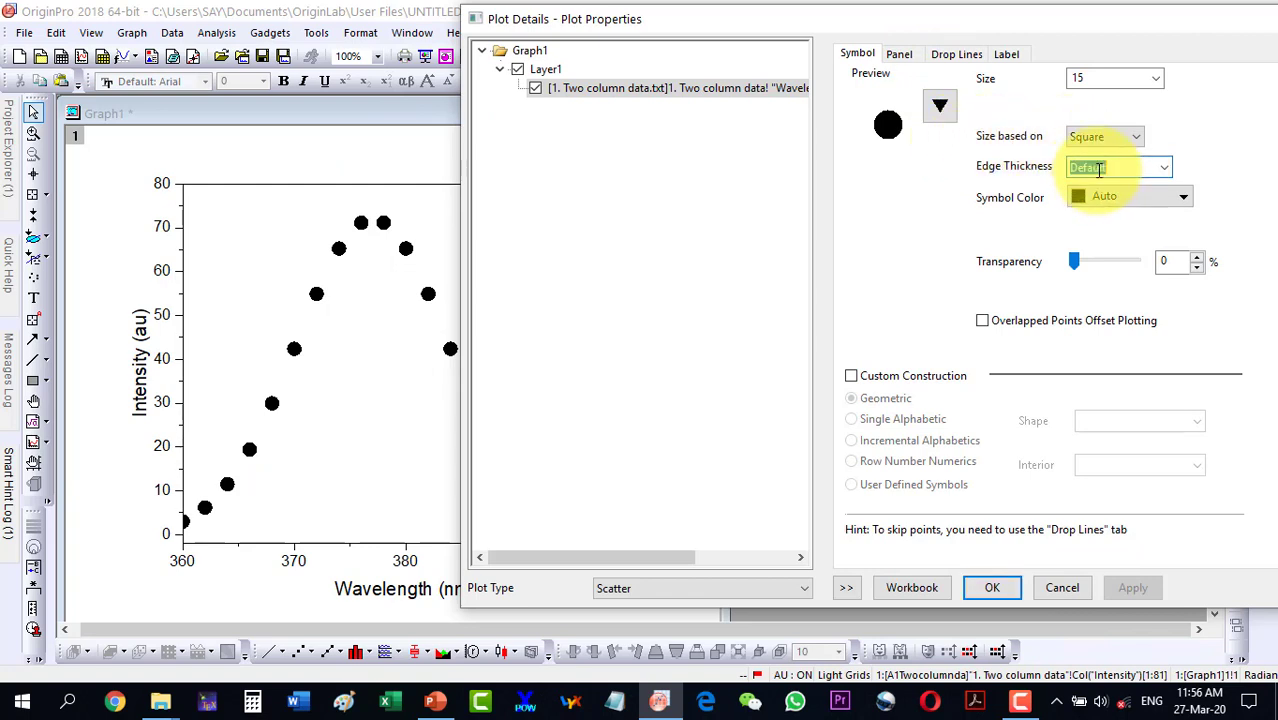
click(1163, 166)
scroll(1097, 250, down, 2)
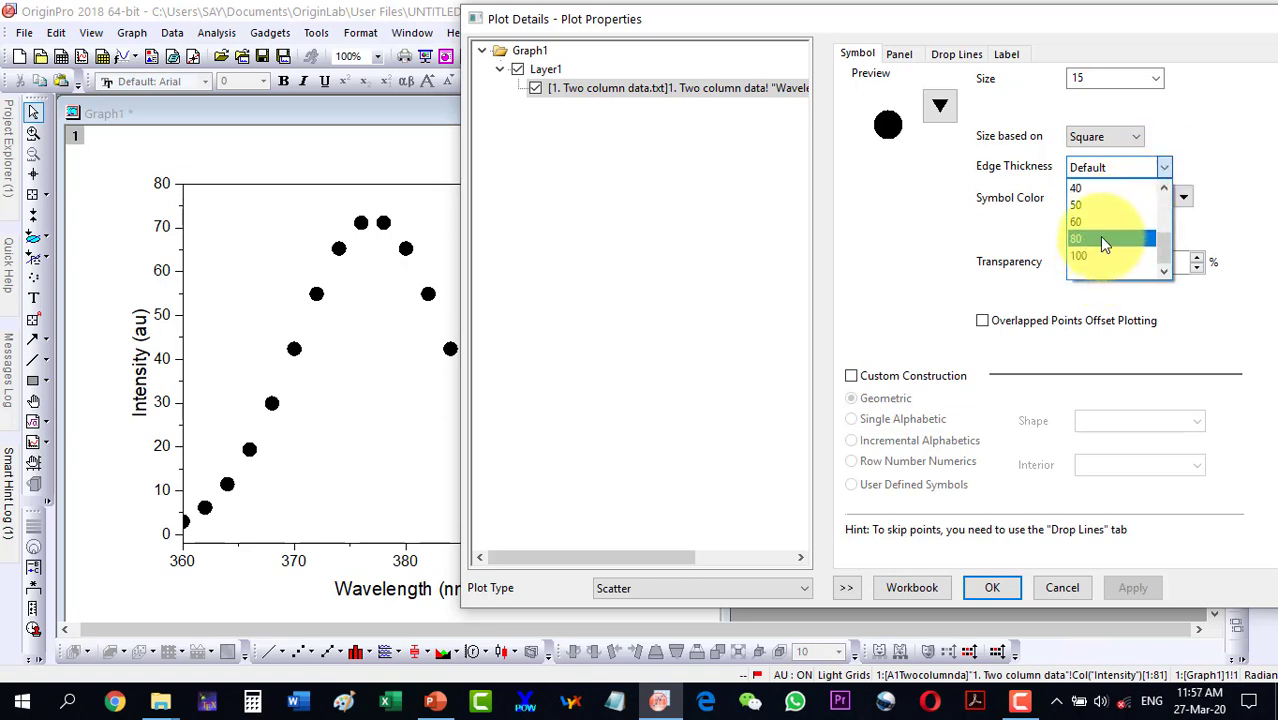
click(1097, 257)
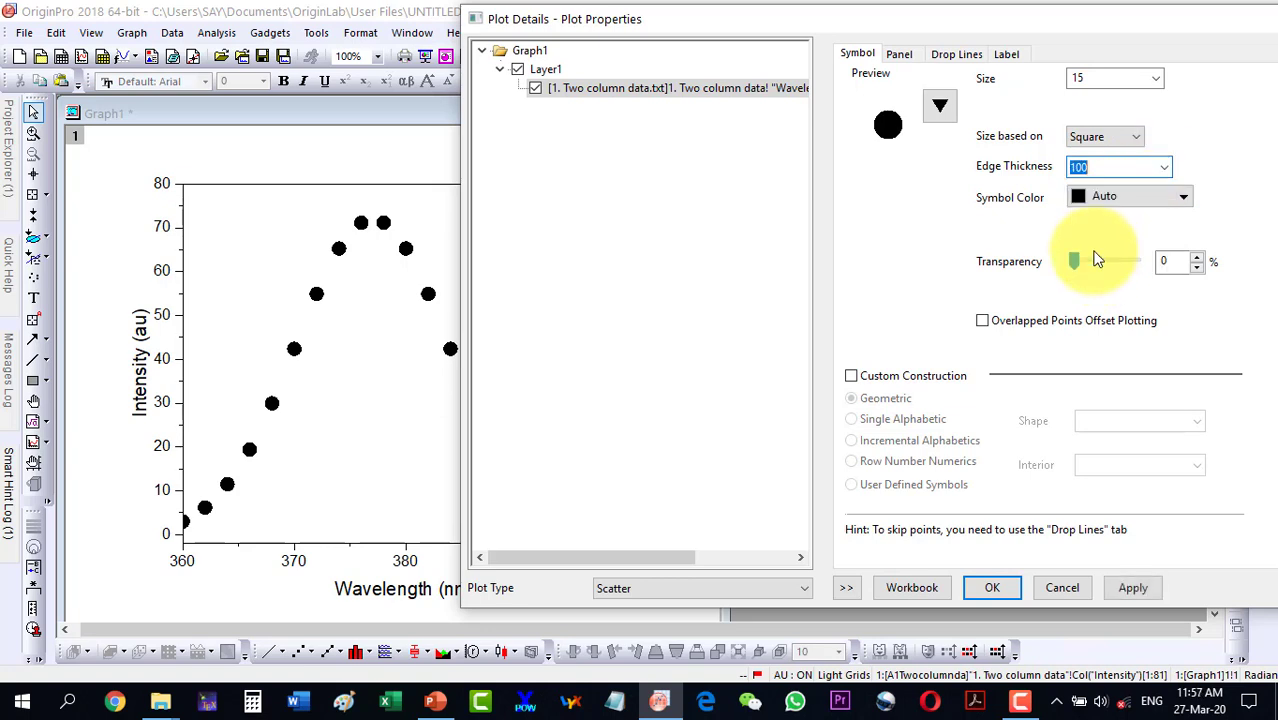
click(1132, 589)
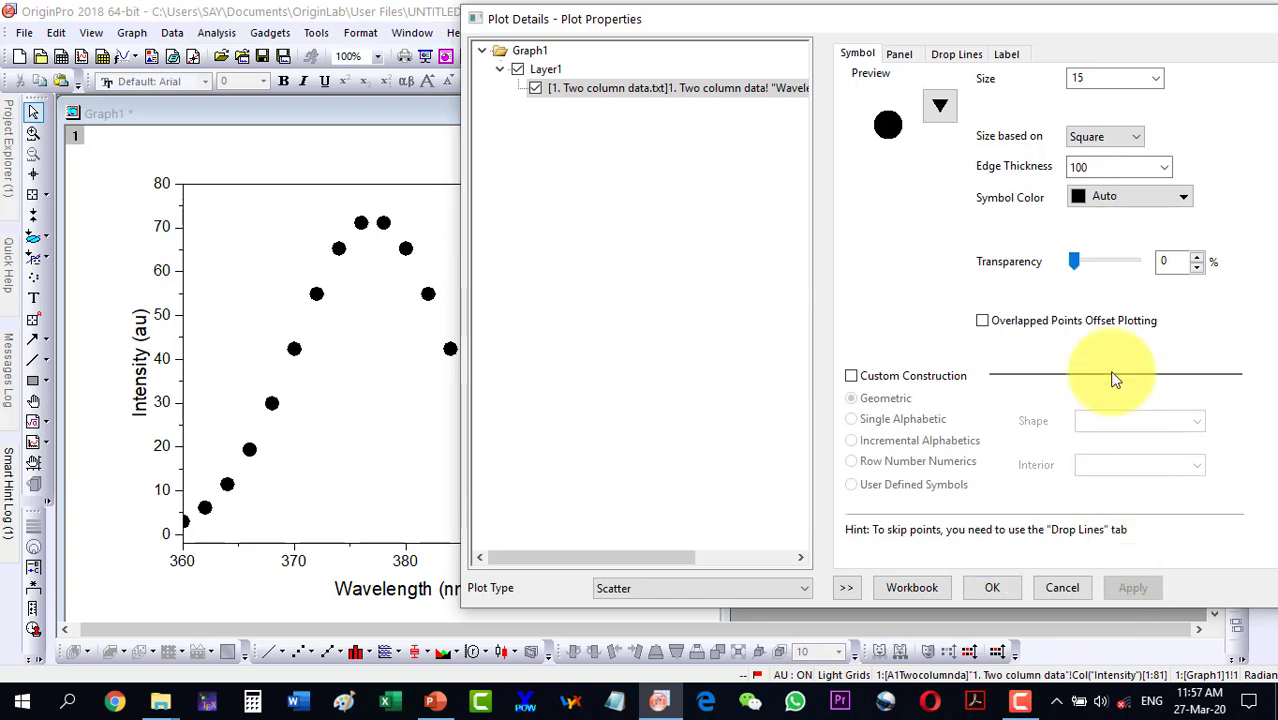
Set the symbol color to red and change the data symbol to an open circle.
click(1132, 200)
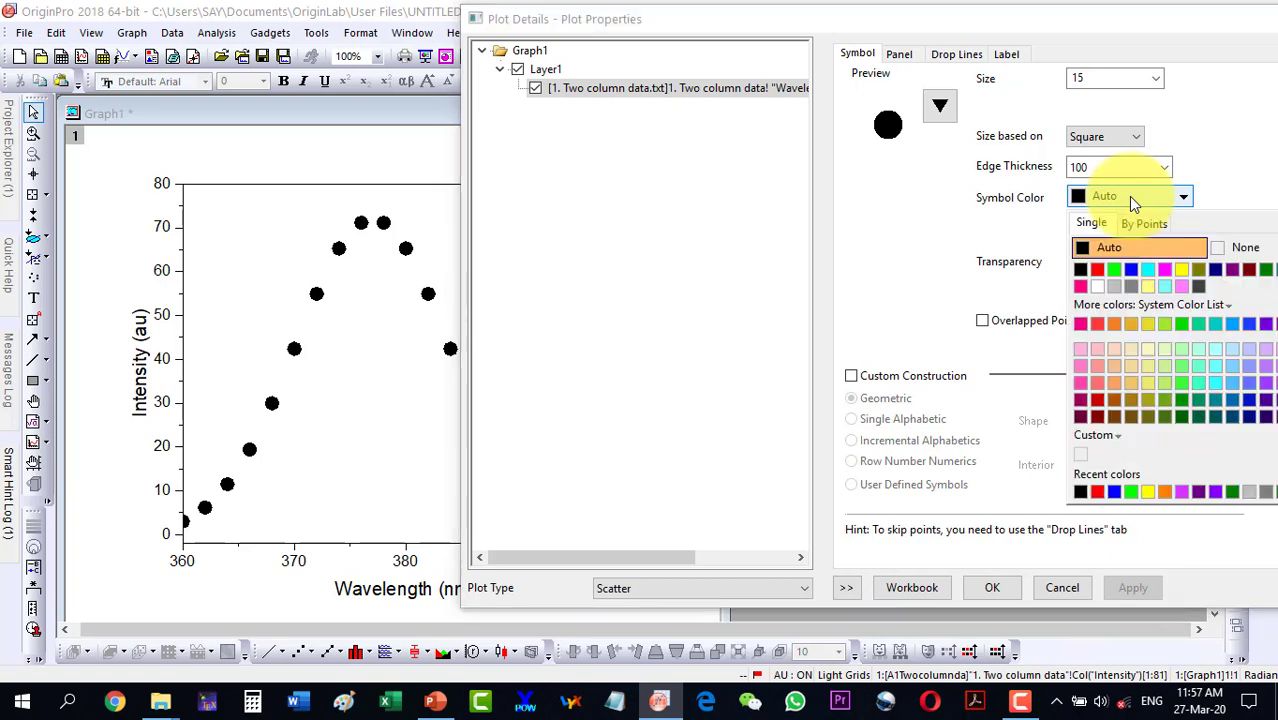
click(1097, 269)
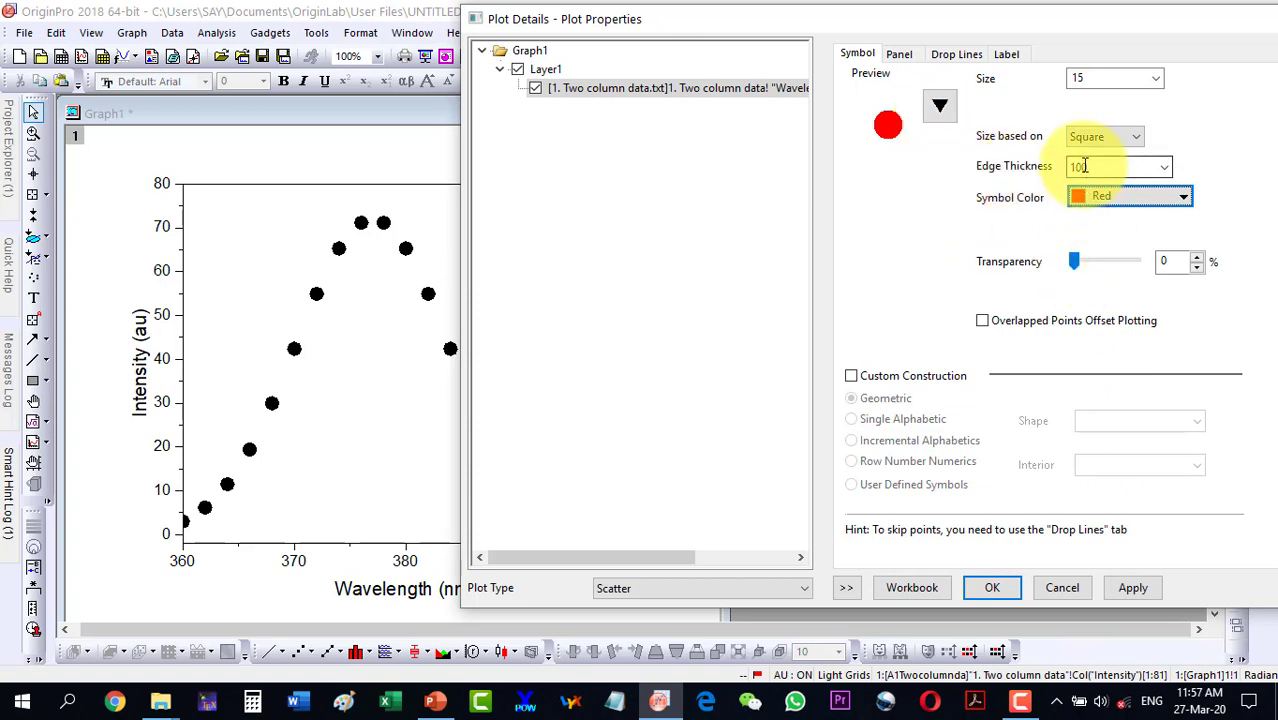
click(940, 106)
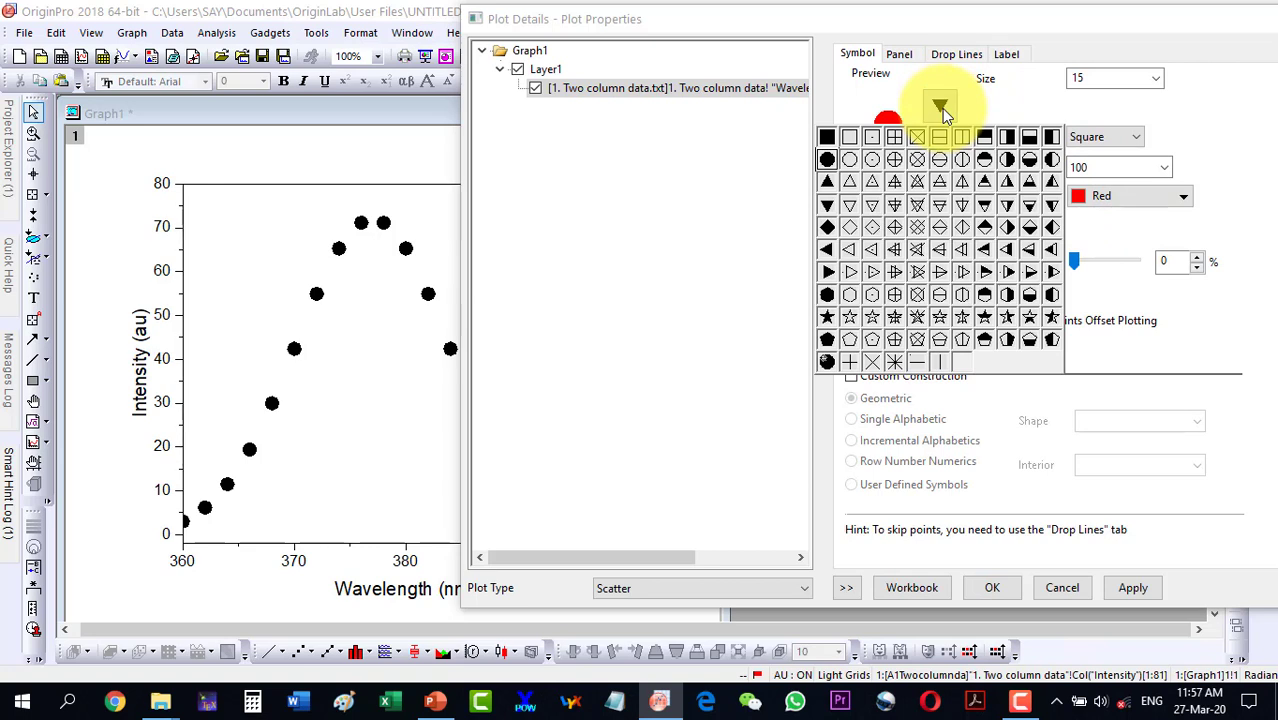
click(883, 160)
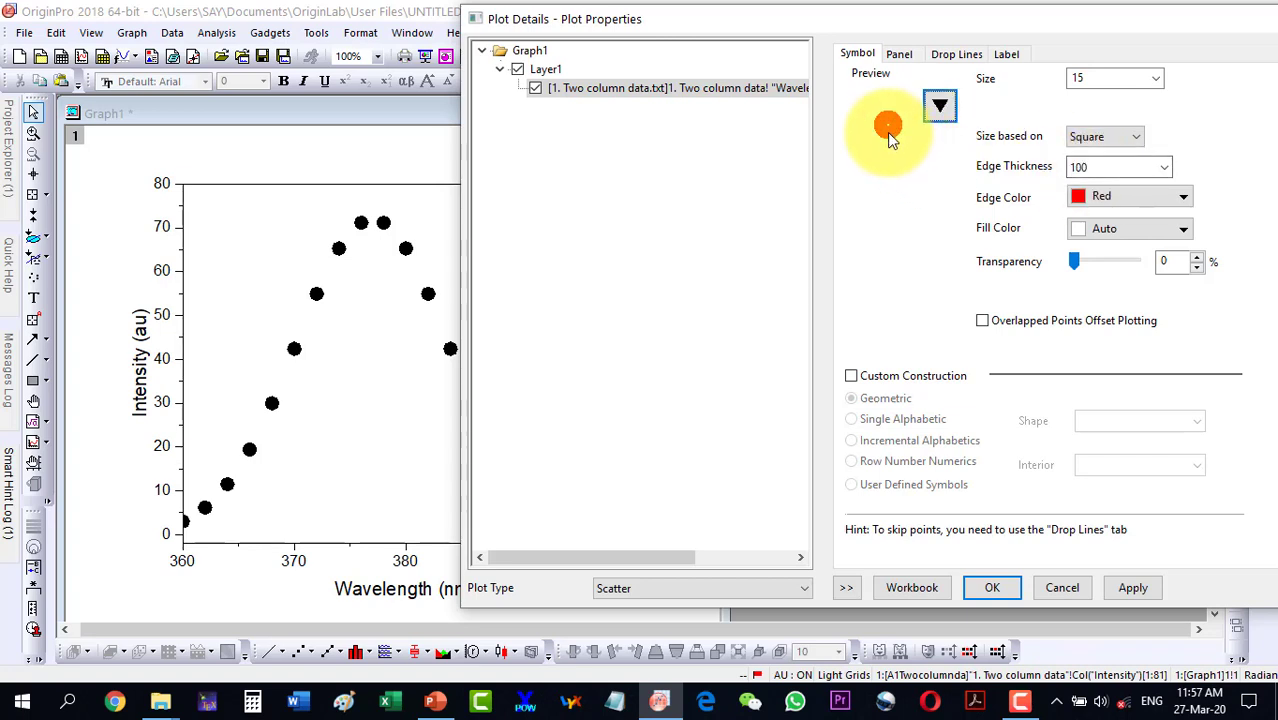
Set the edge thickness of the open circles to 40 and apply the symbol changes to the plot.
click(1164, 168)
click(1078, 188)
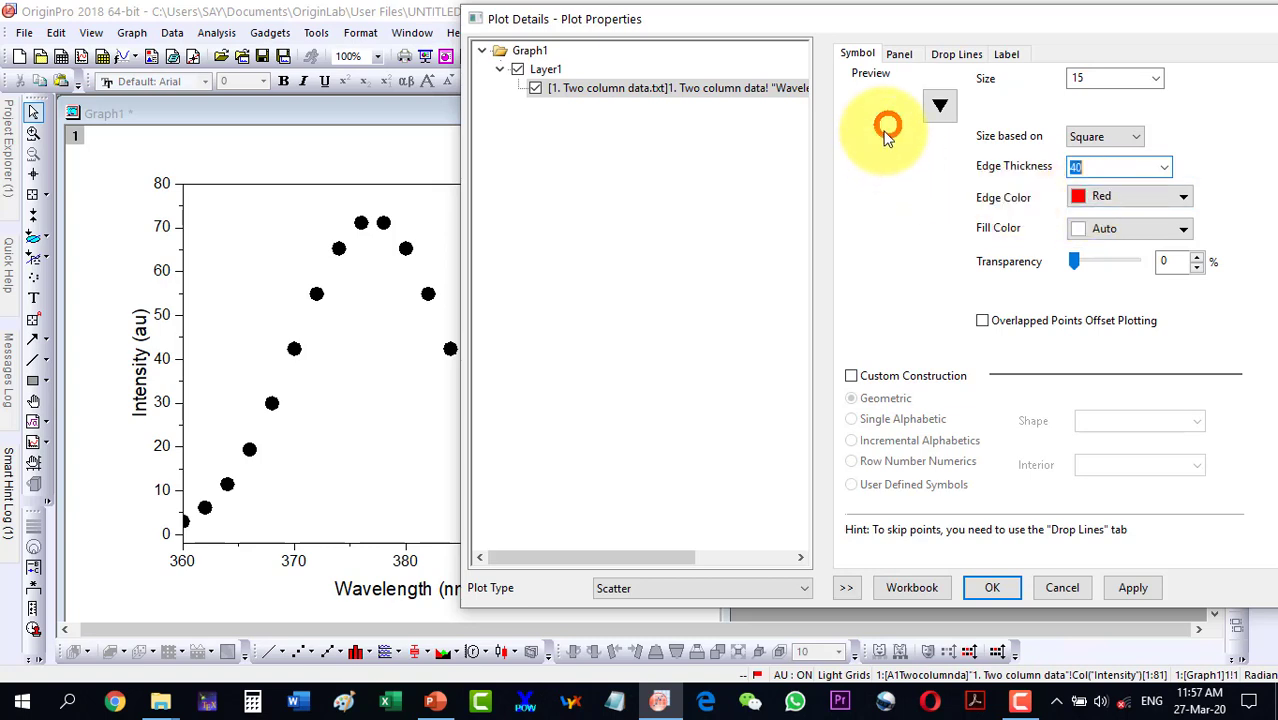
click(1134, 586)
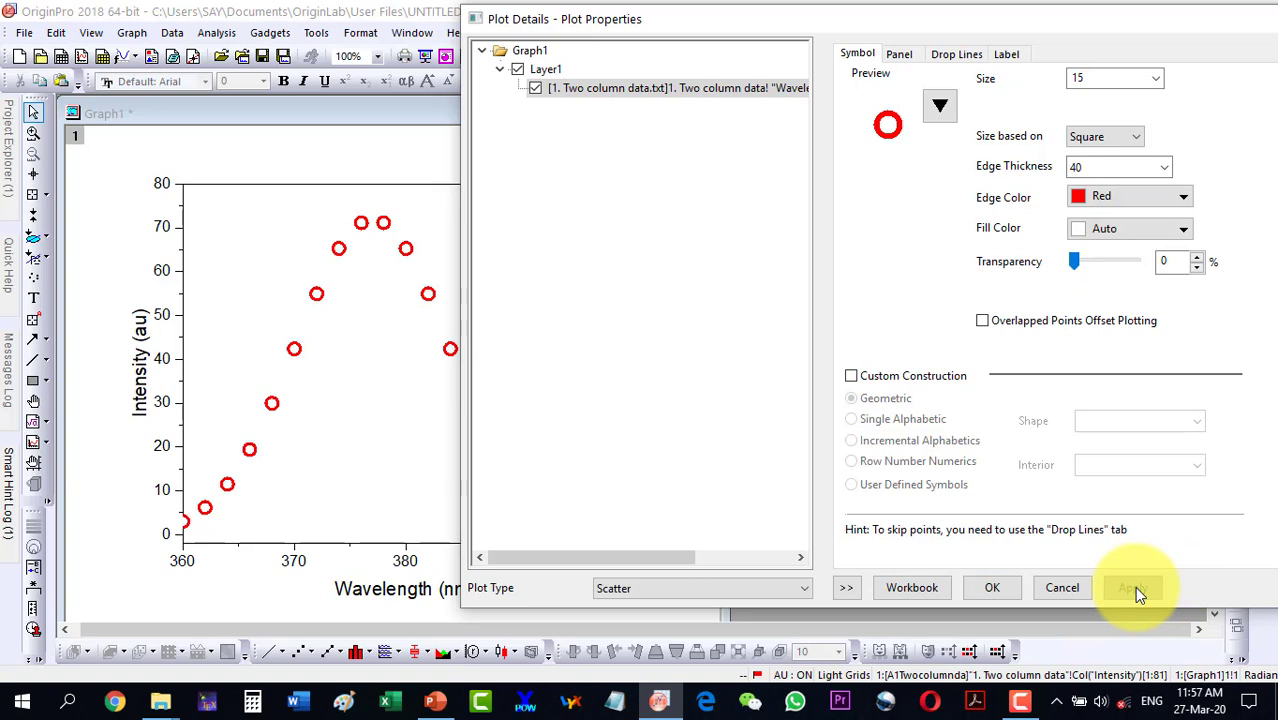
Try the solid circle as the data symbol, then restore the open circle.
click(940, 107)
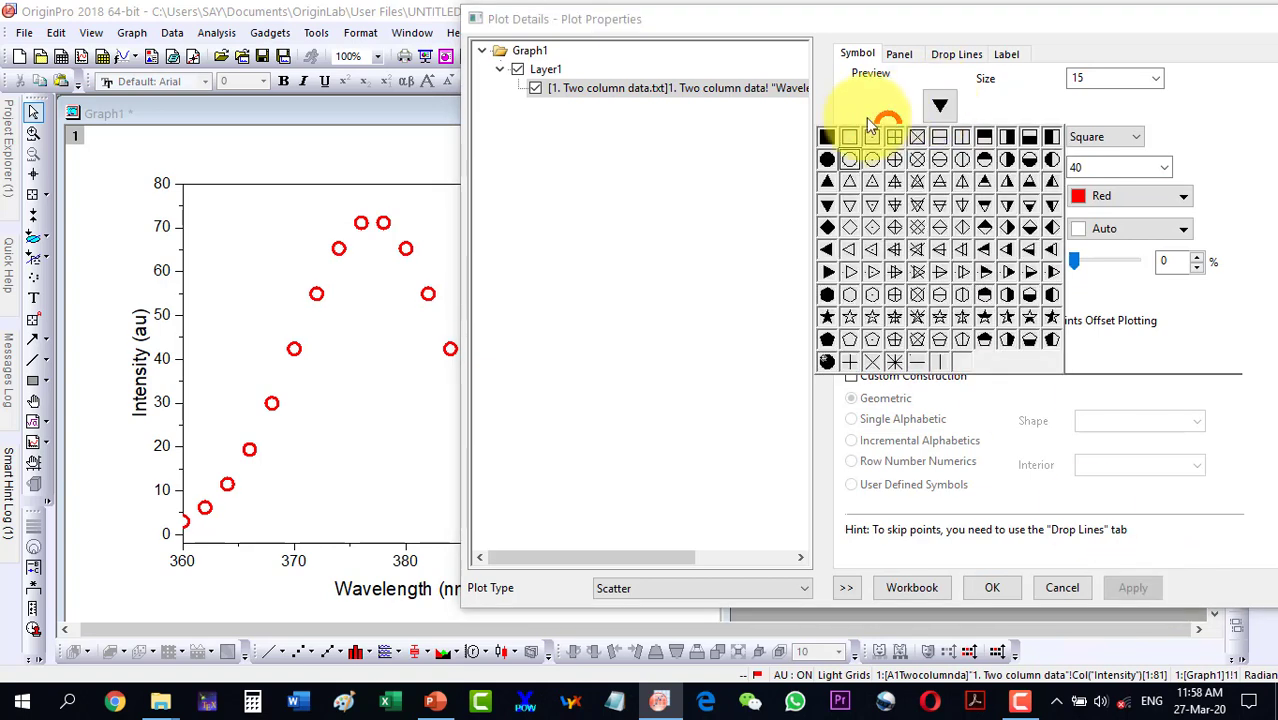
click(828, 160)
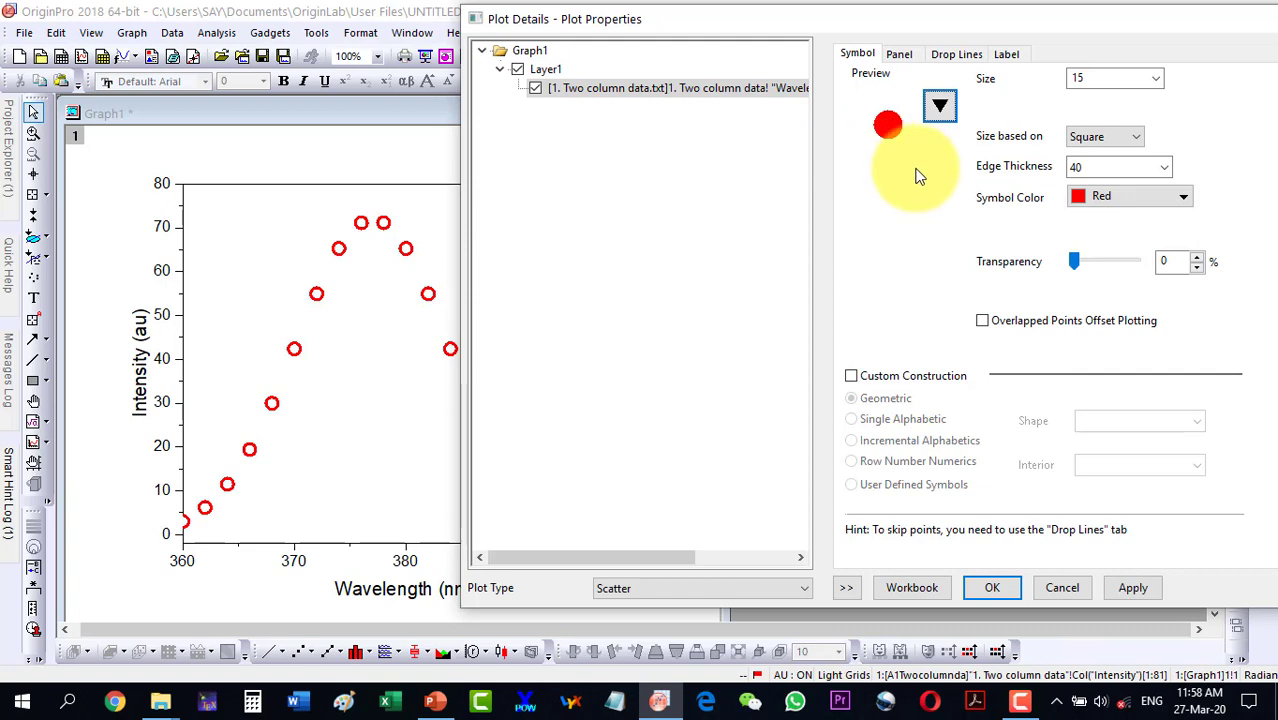
click(940, 107)
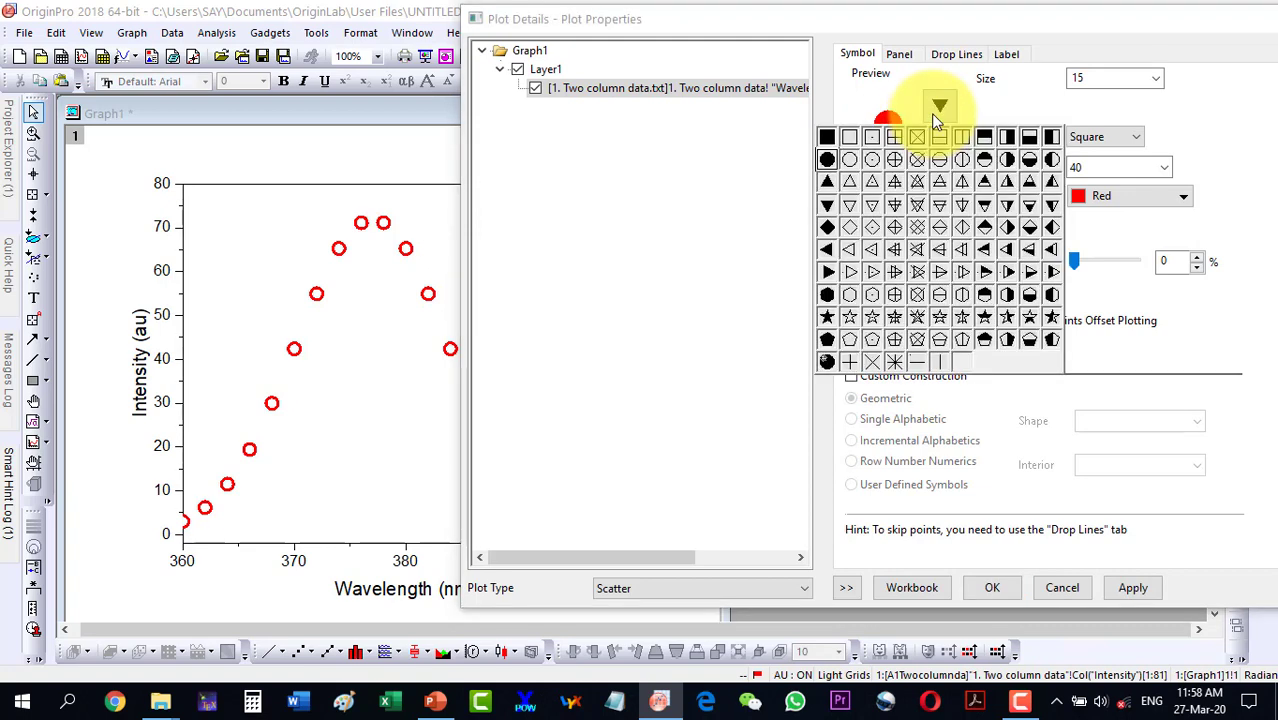
click(850, 161)
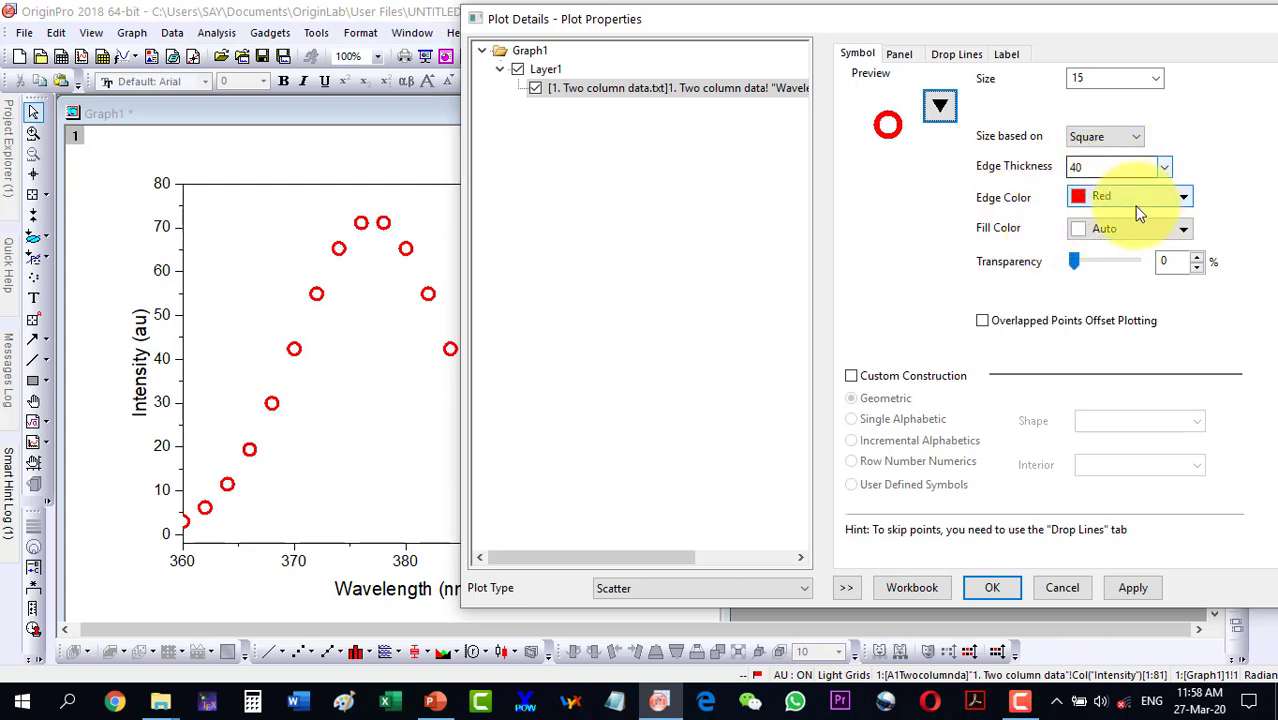
Set the fill color of the open circle symbols to black and apply it to the plot.
click(1116, 234)
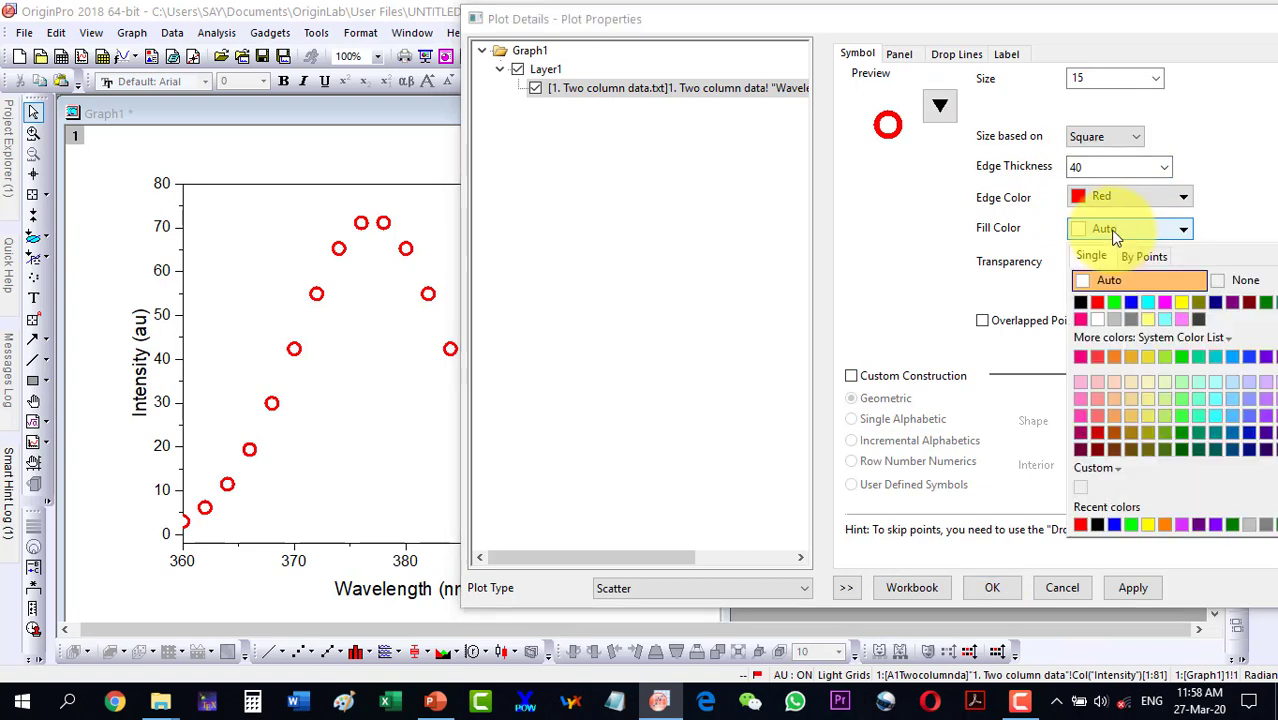
click(1082, 297)
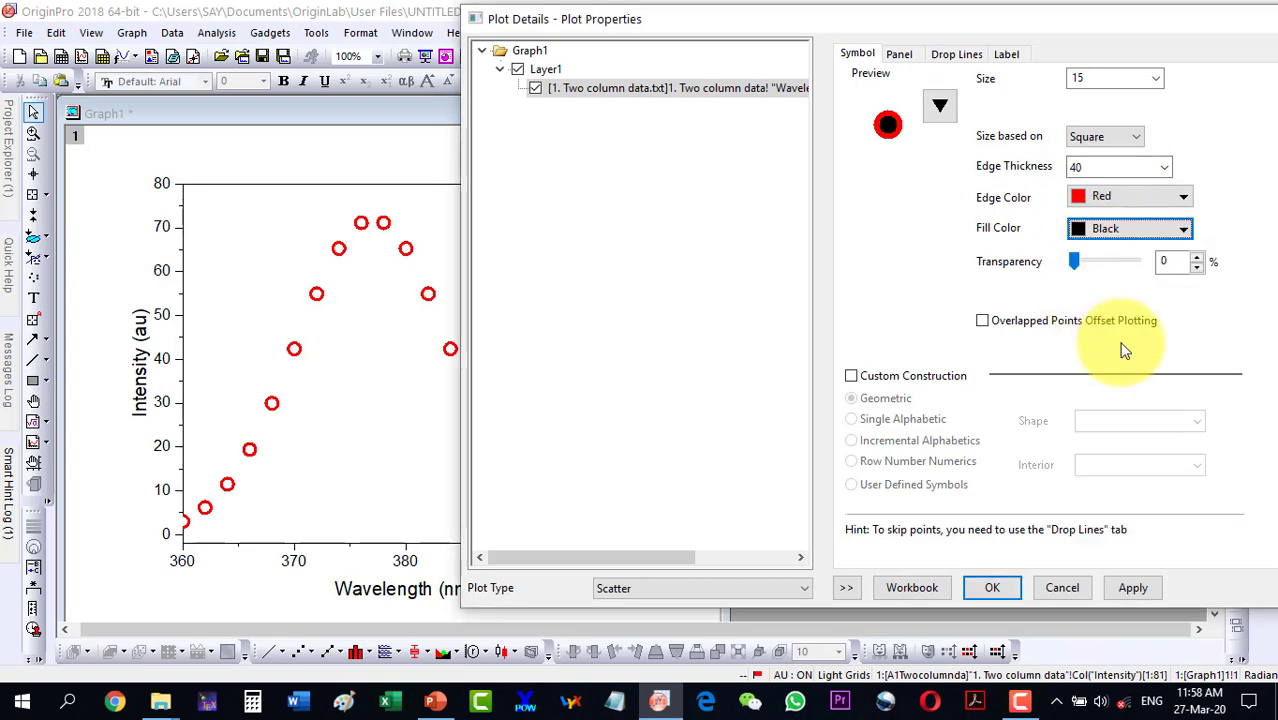
click(1133, 587)
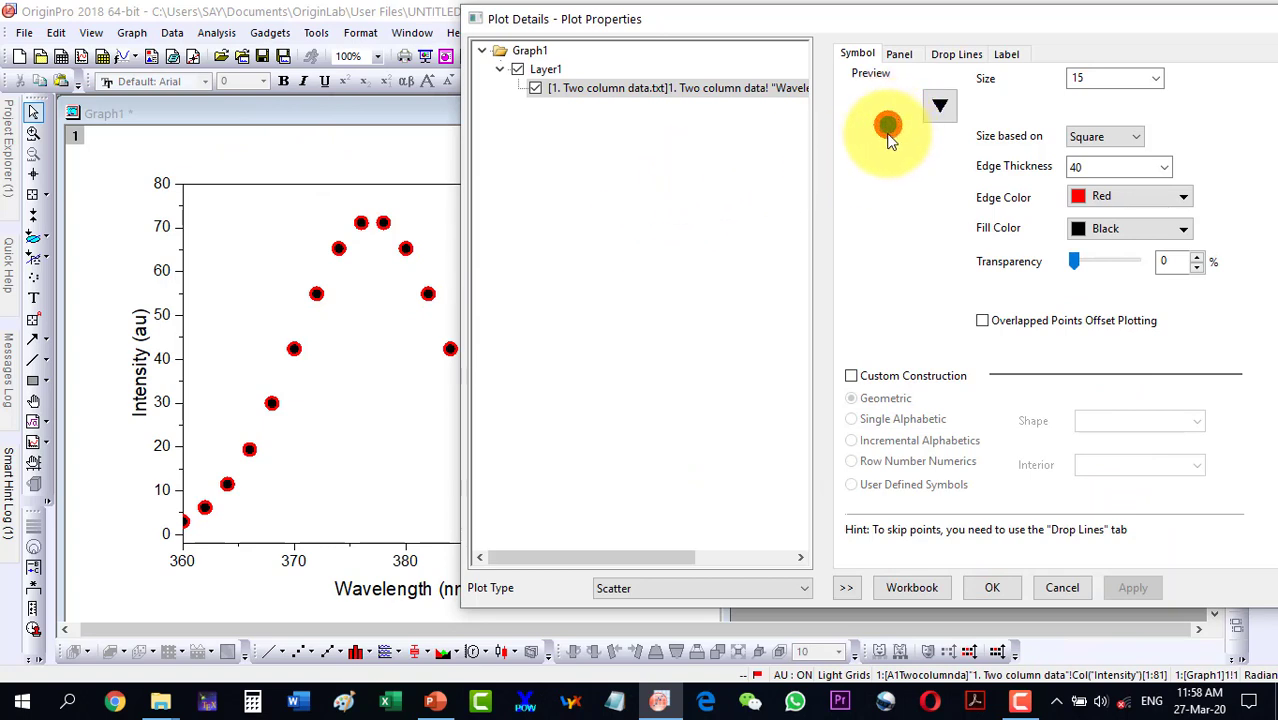
click(1085, 238)
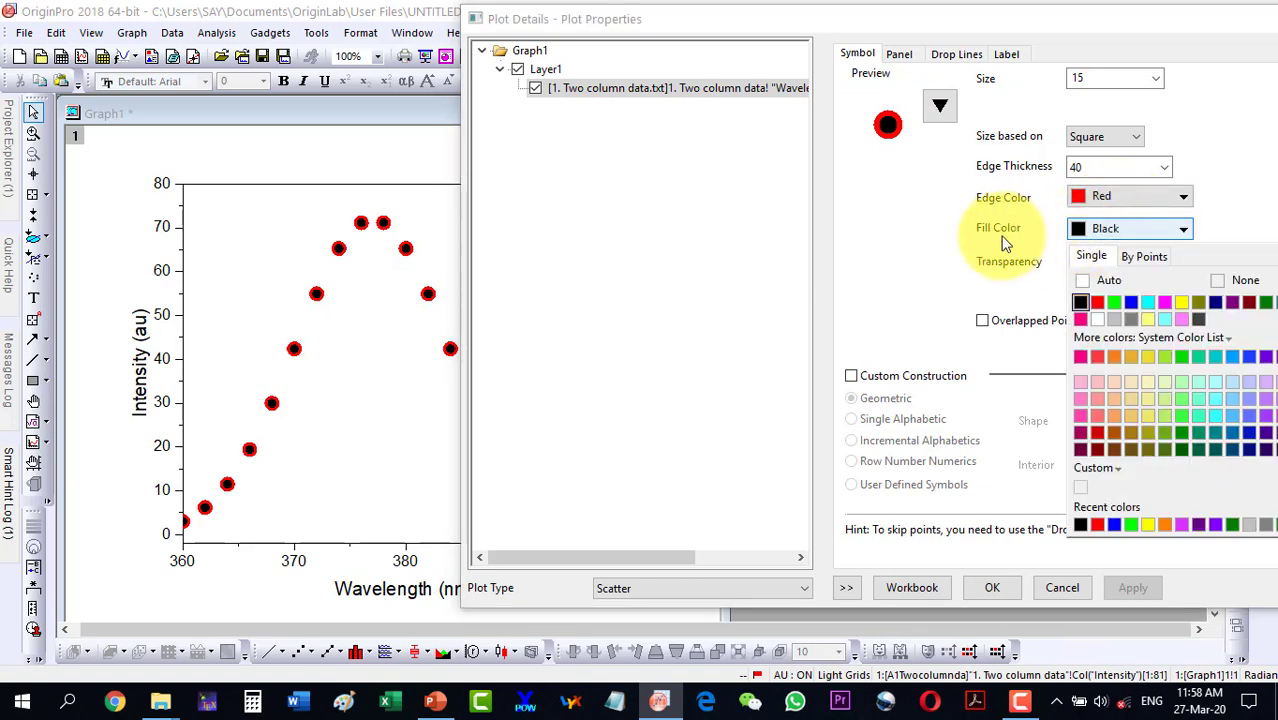
click(922, 254)
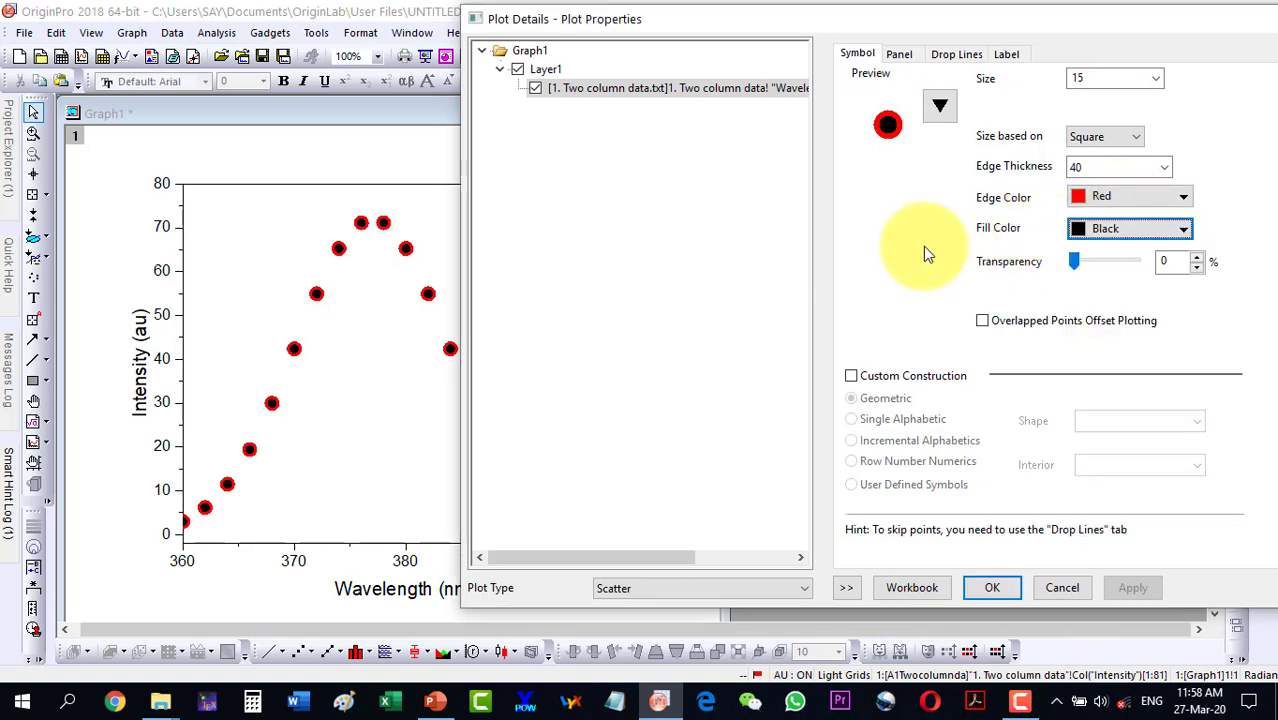
Set the edge thickness of the black-filled circles to 20 and apply it to the plot.
click(1164, 167)
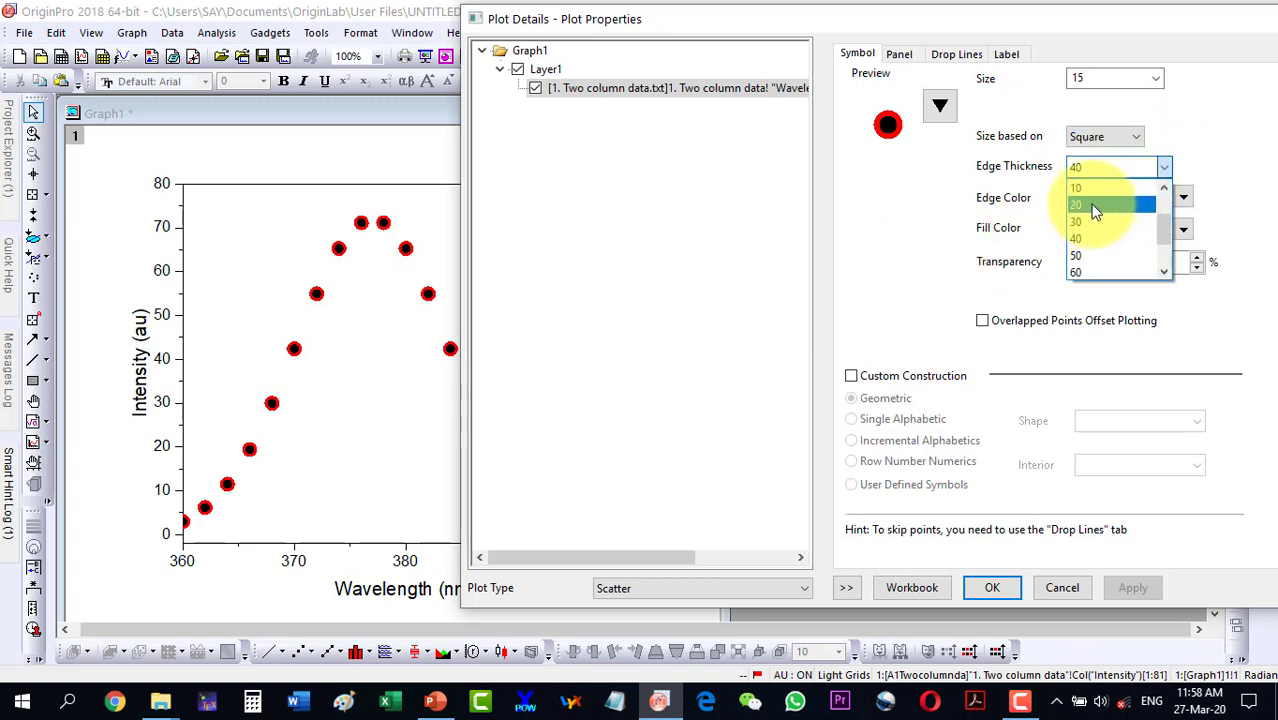
click(1090, 205)
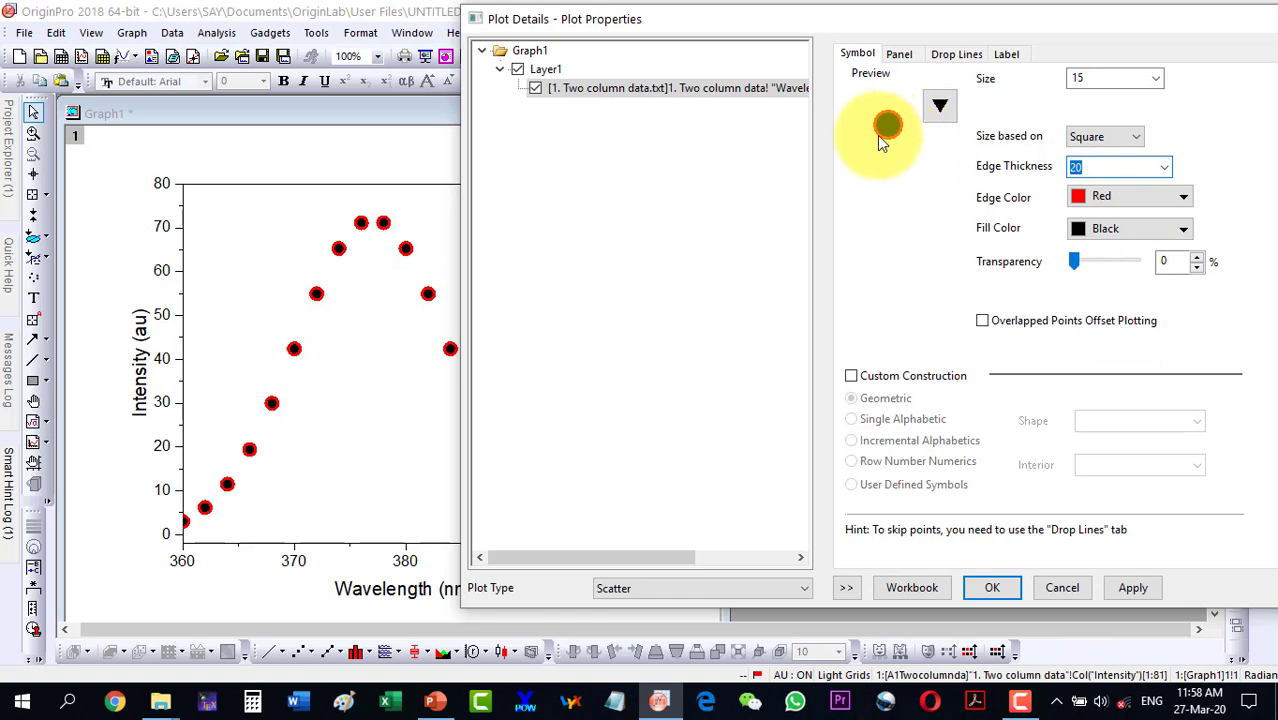
click(1132, 586)
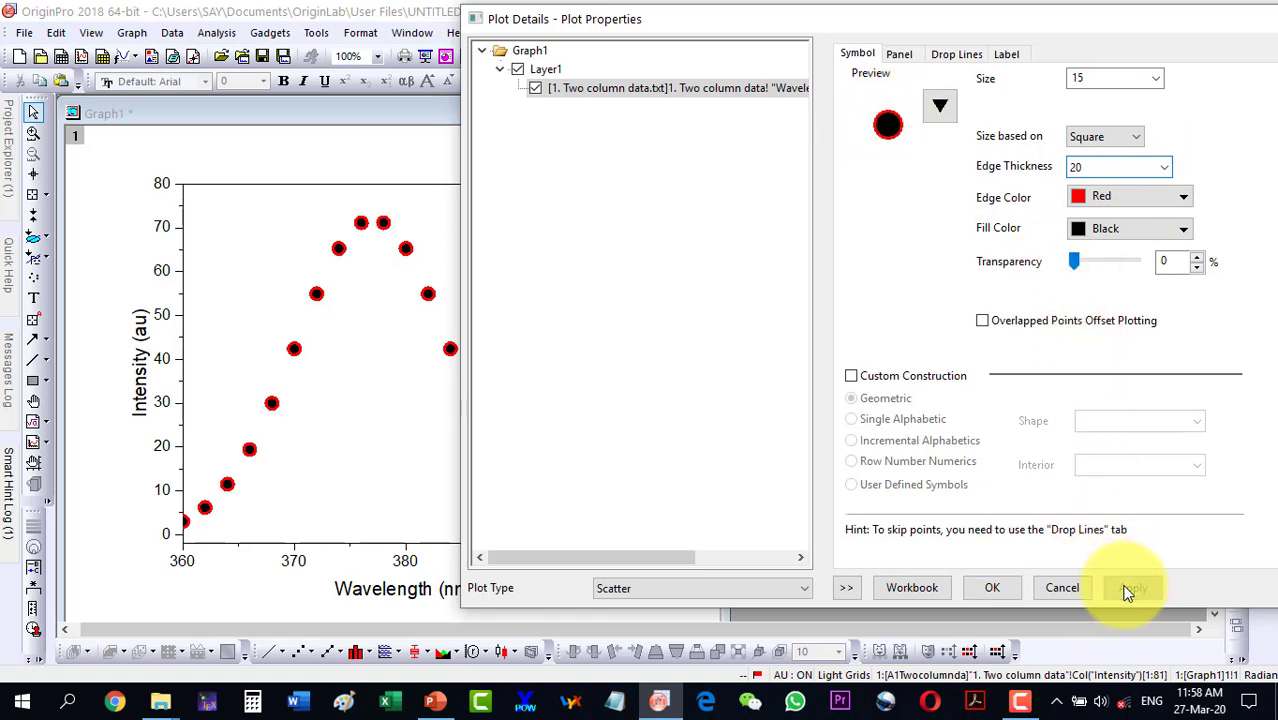